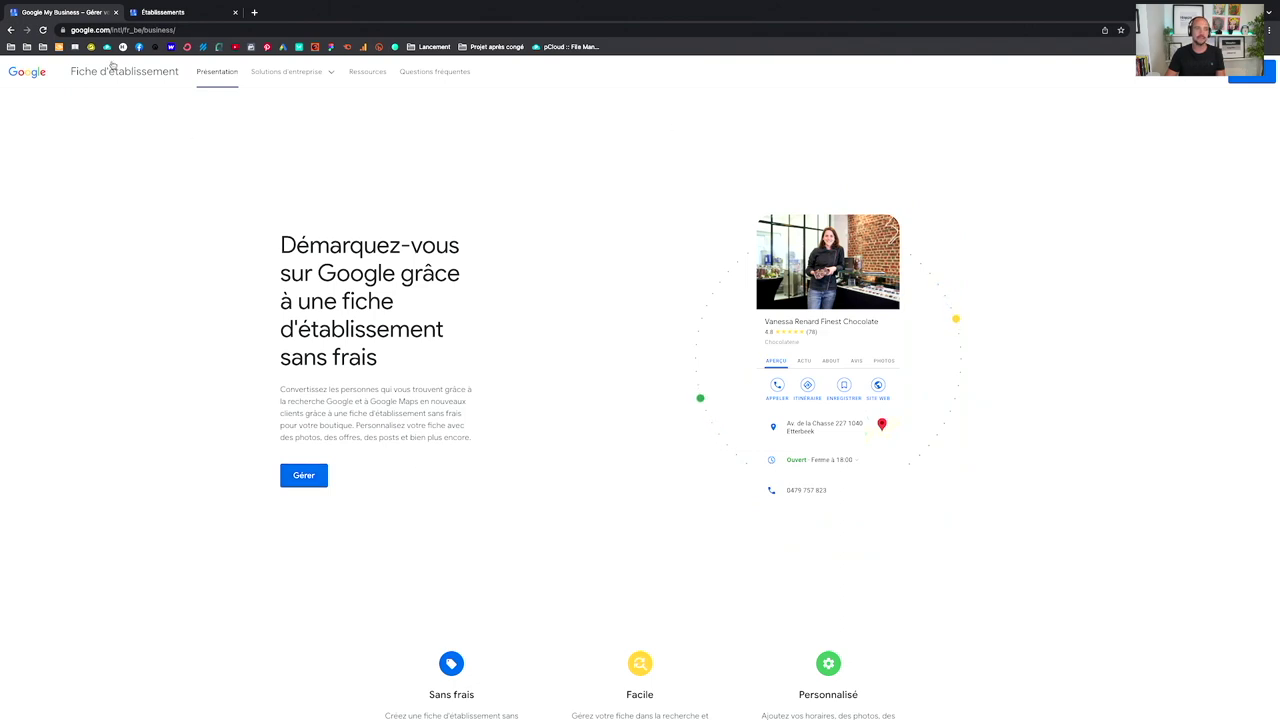
Step: Switch to The Toutou Shop's listing dashboard and examine the business name and the home page overview
click(178, 12)
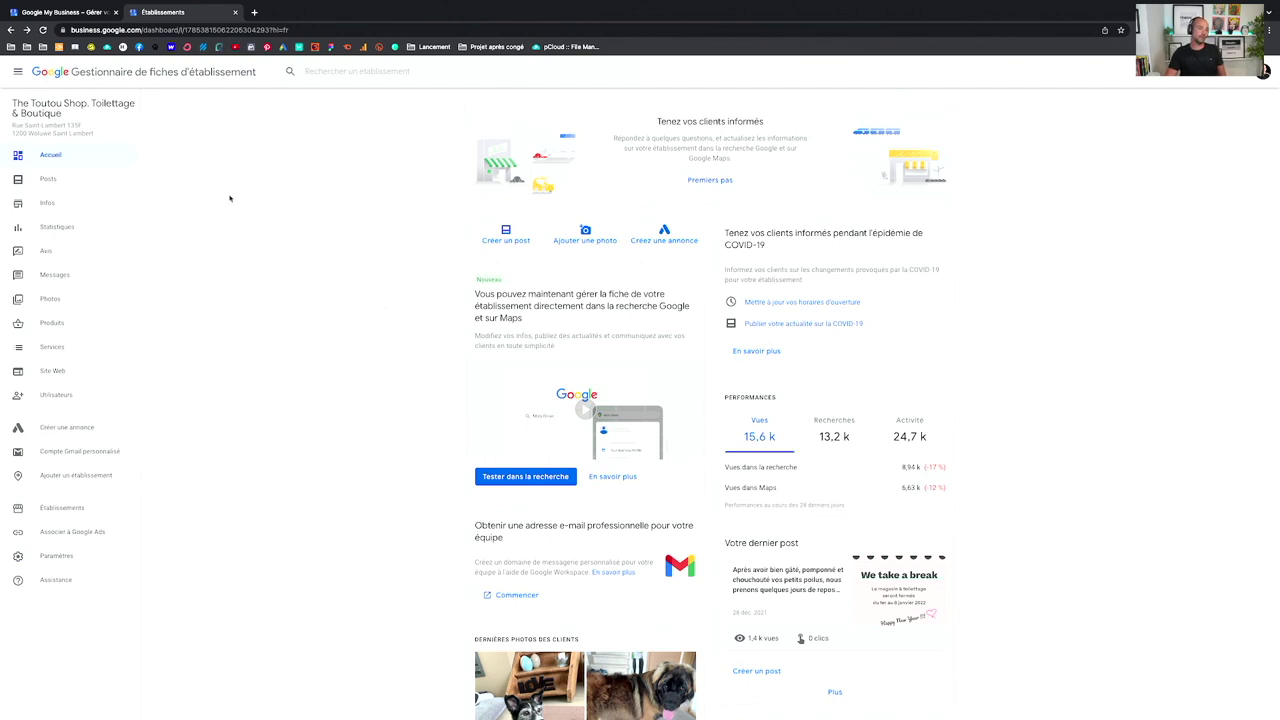
drag(12, 104, 93, 120)
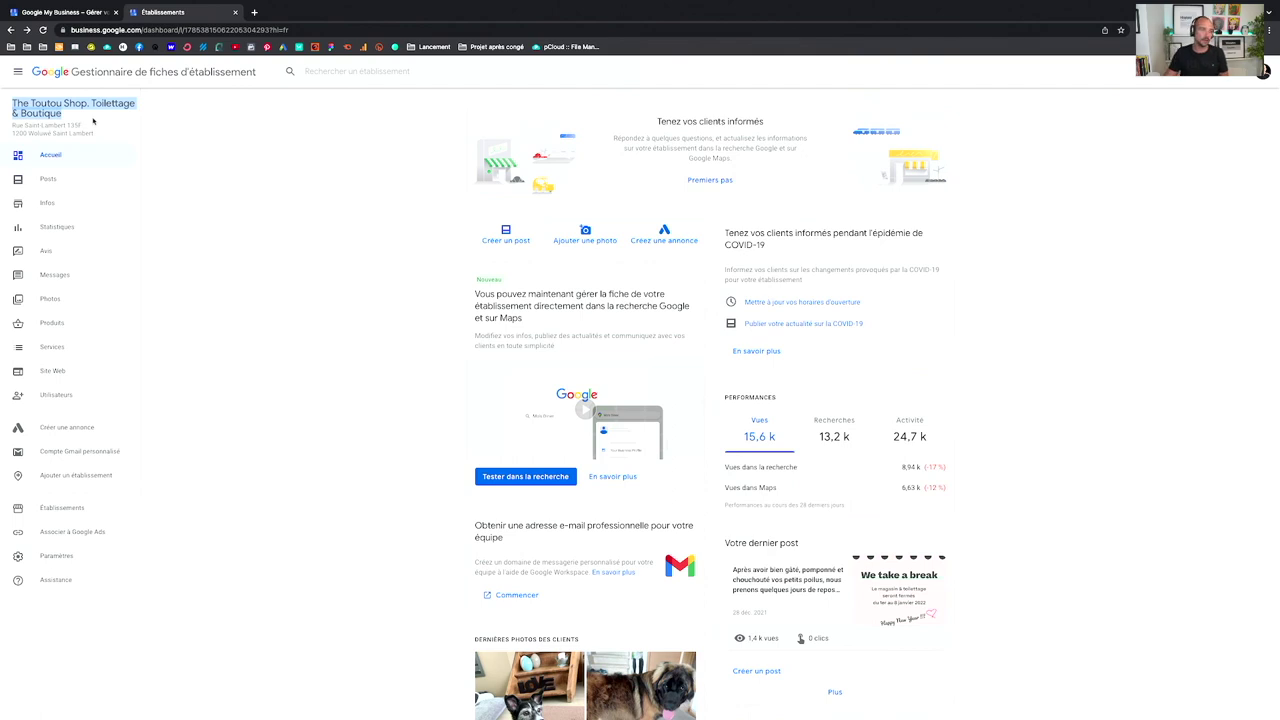
click(180, 178)
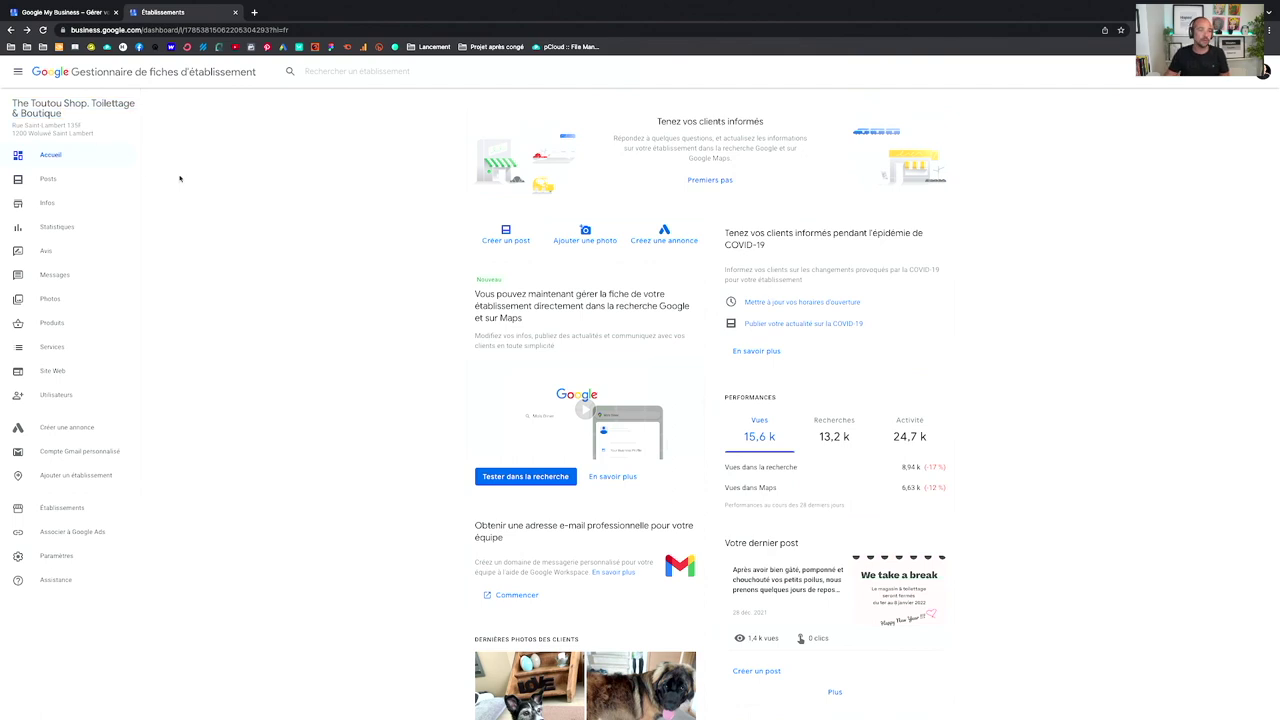
click(50, 155)
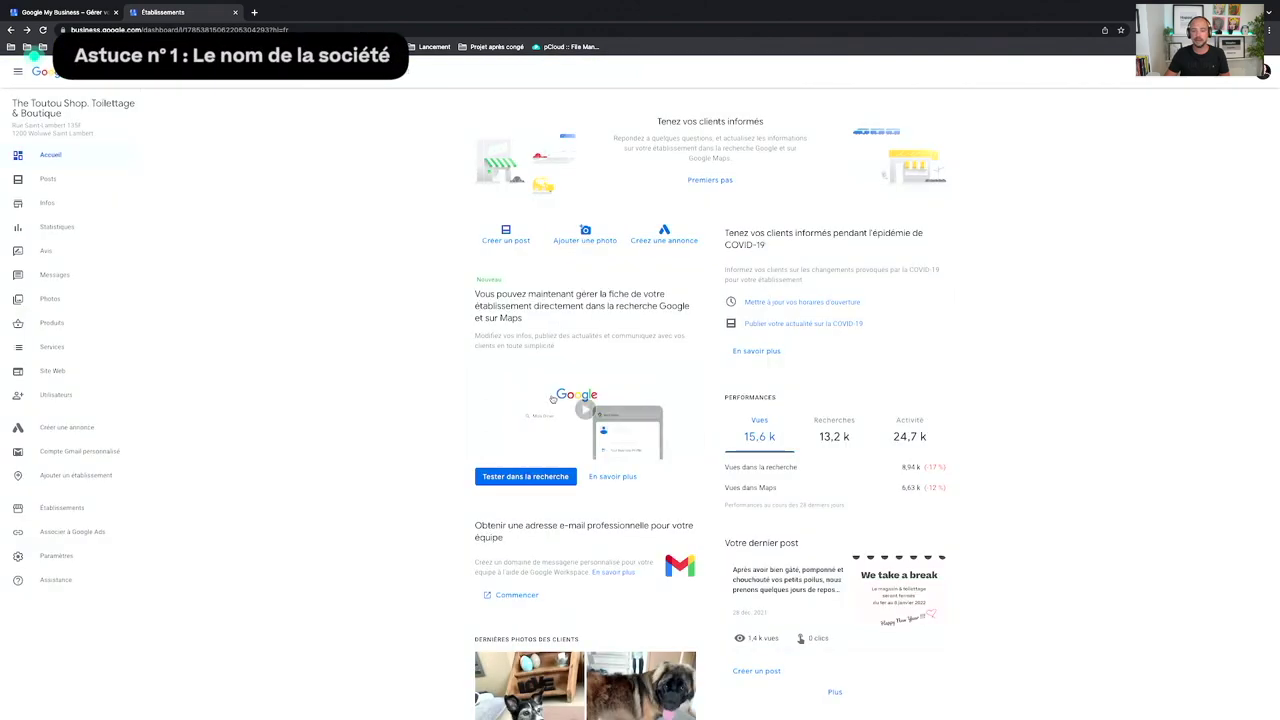
scroll(455, 328, down, 2)
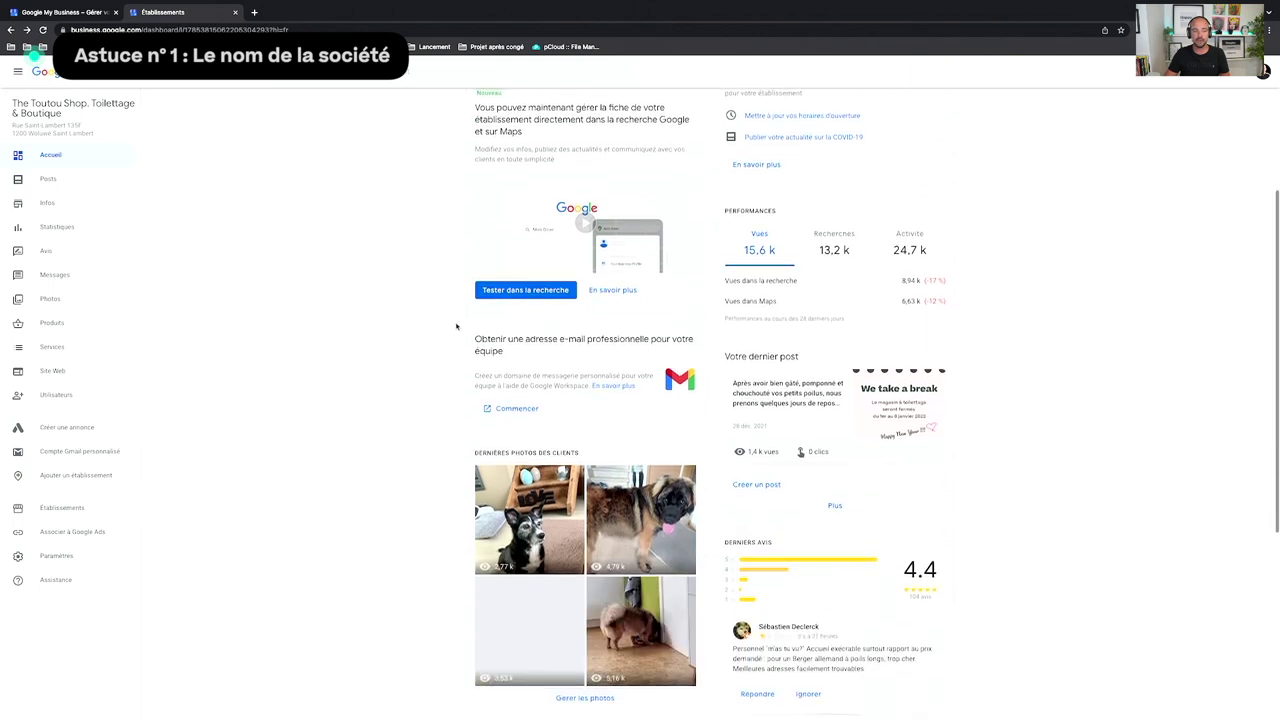
scroll(443, 330, down, 2)
scroll(443, 330, down, 1)
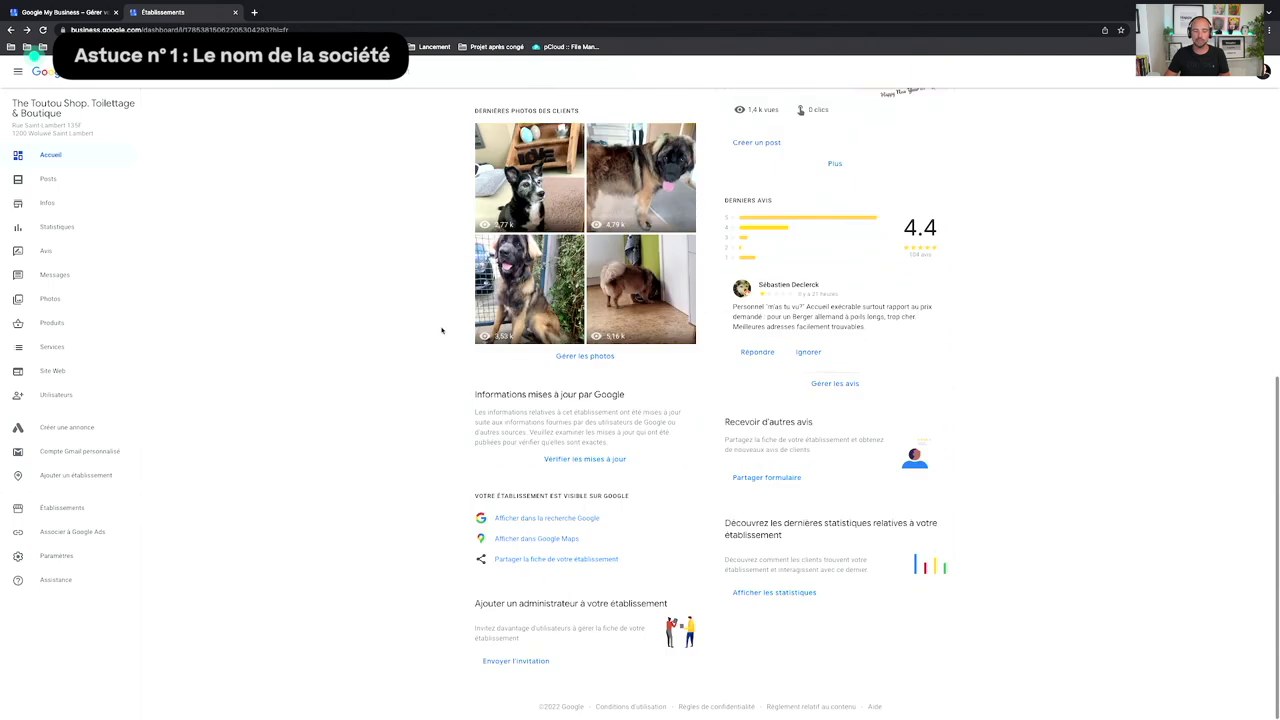
scroll(443, 330, up, 5)
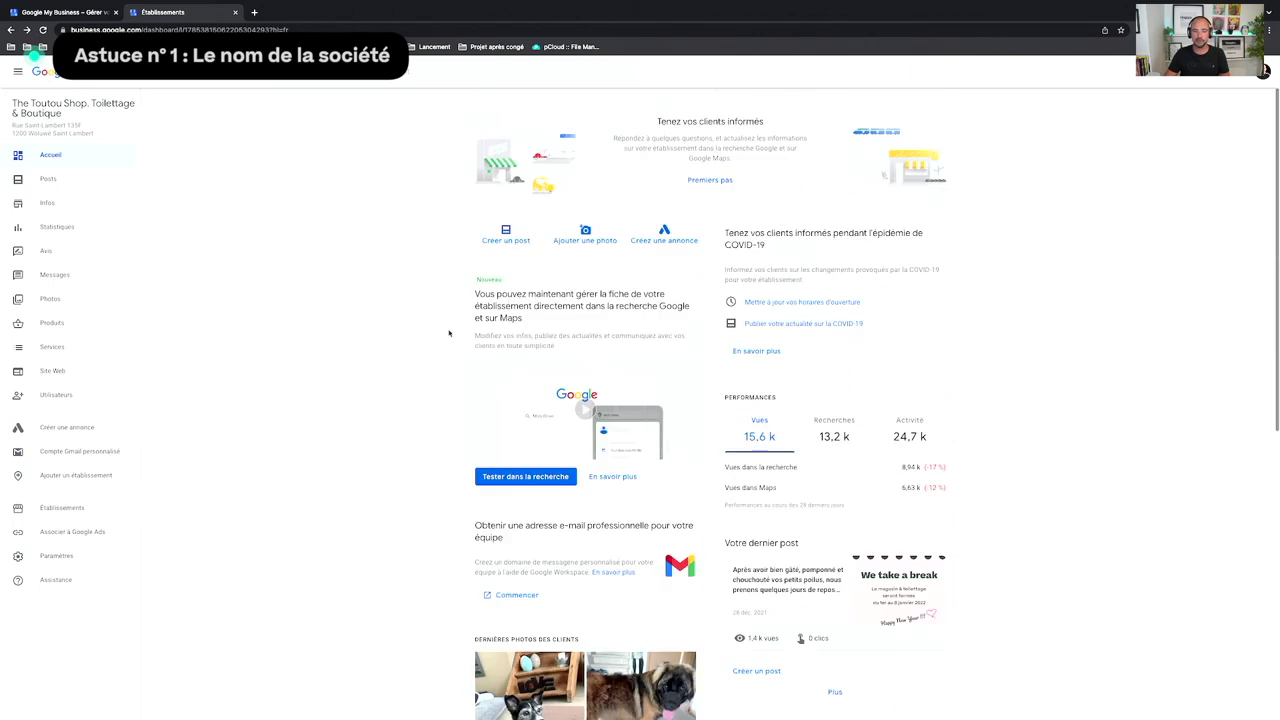
Step: Open the business name for editing in the listing's information and highlight the full name
click(45, 203)
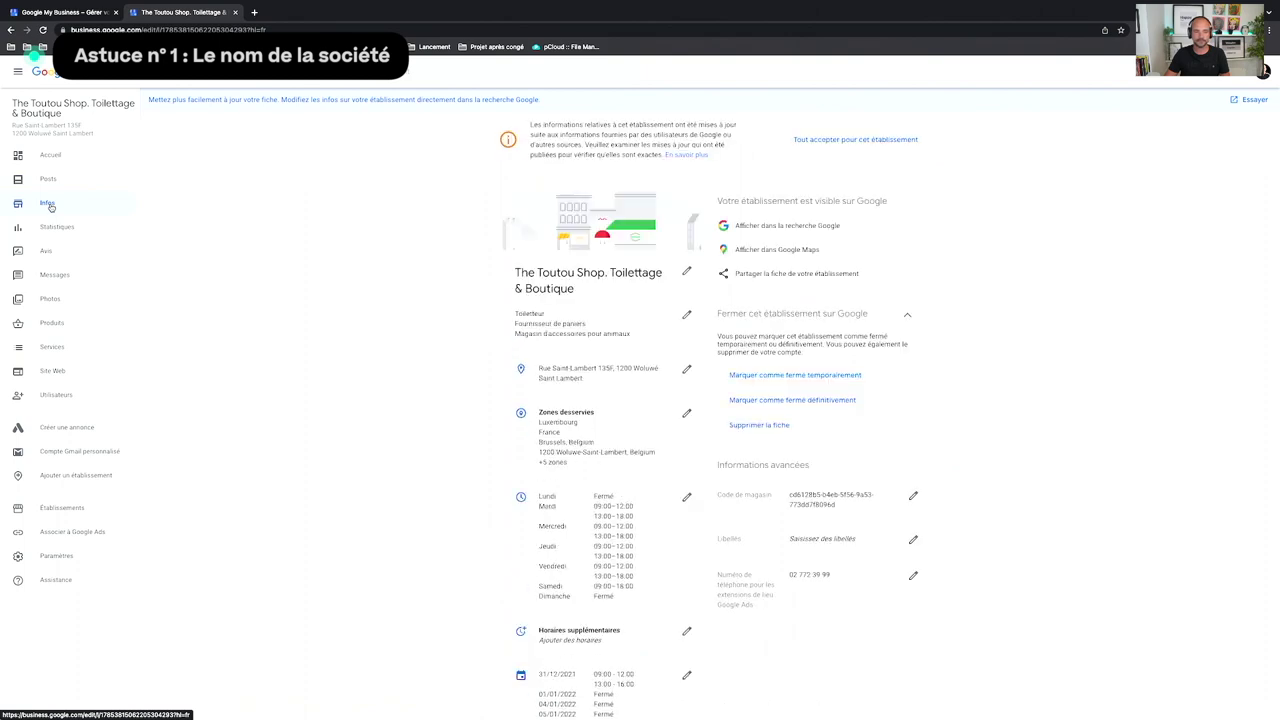
click(687, 272)
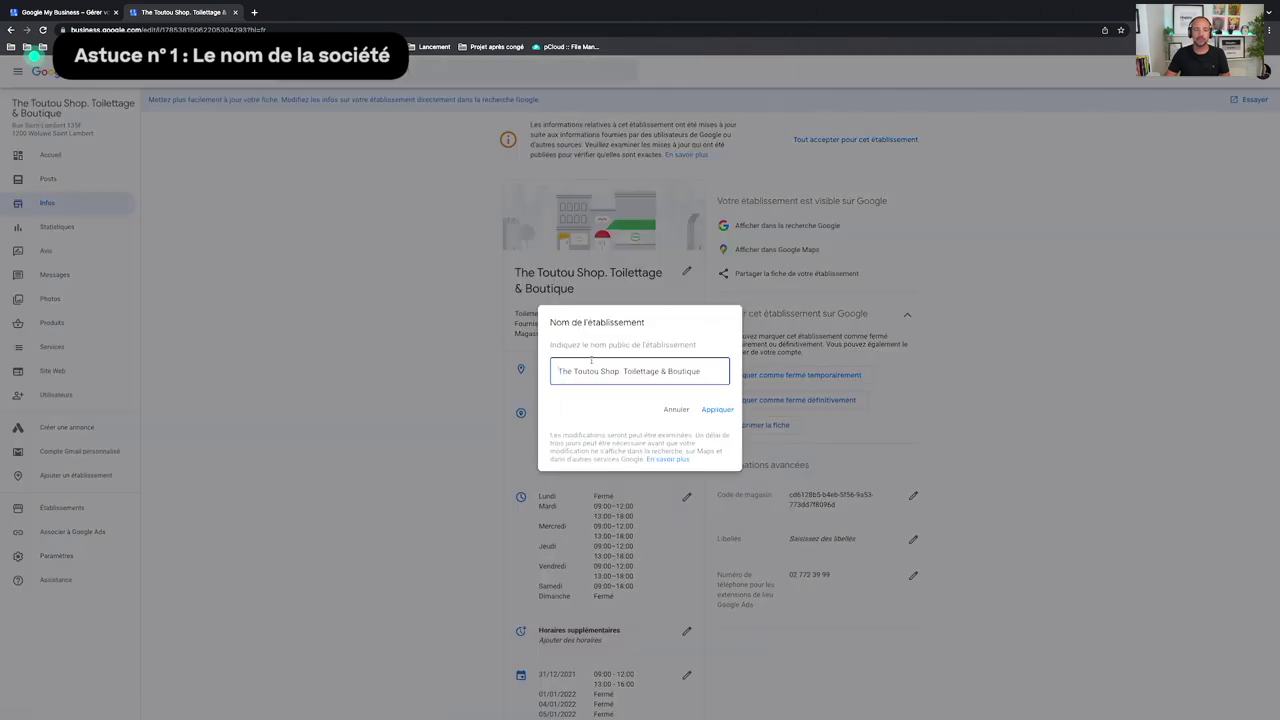
key(ctrl+a)
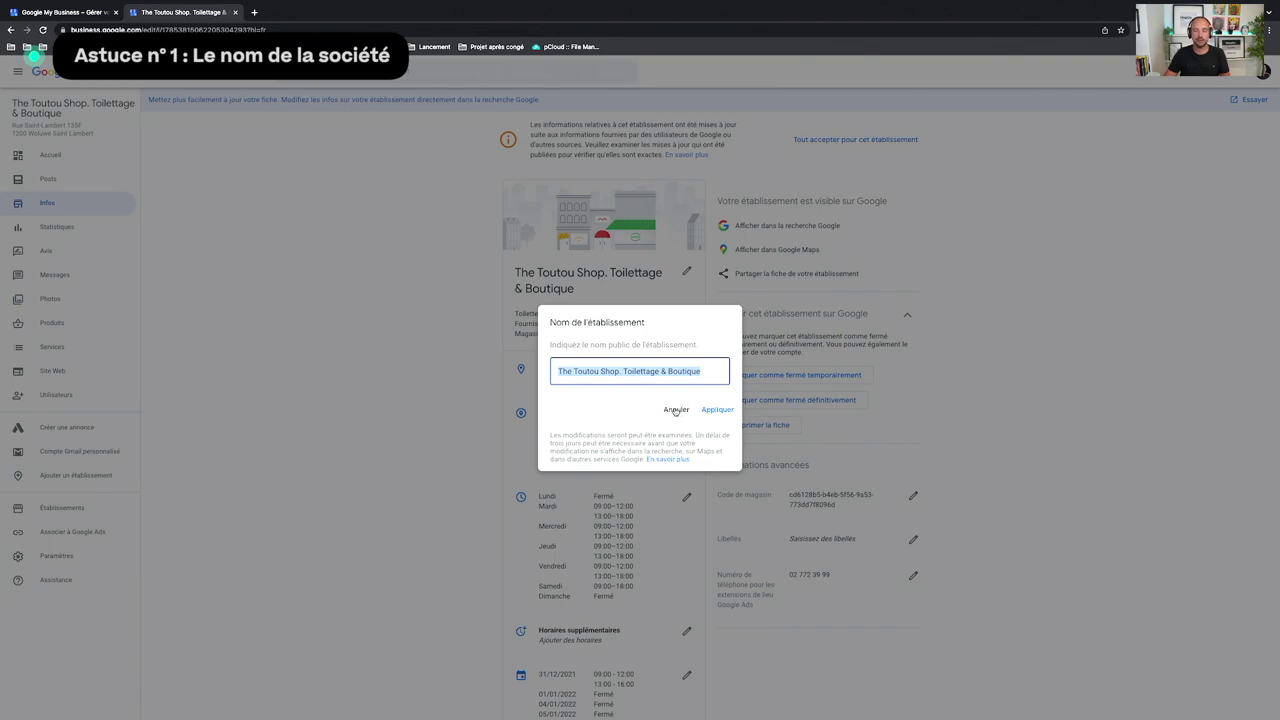
click(558, 371)
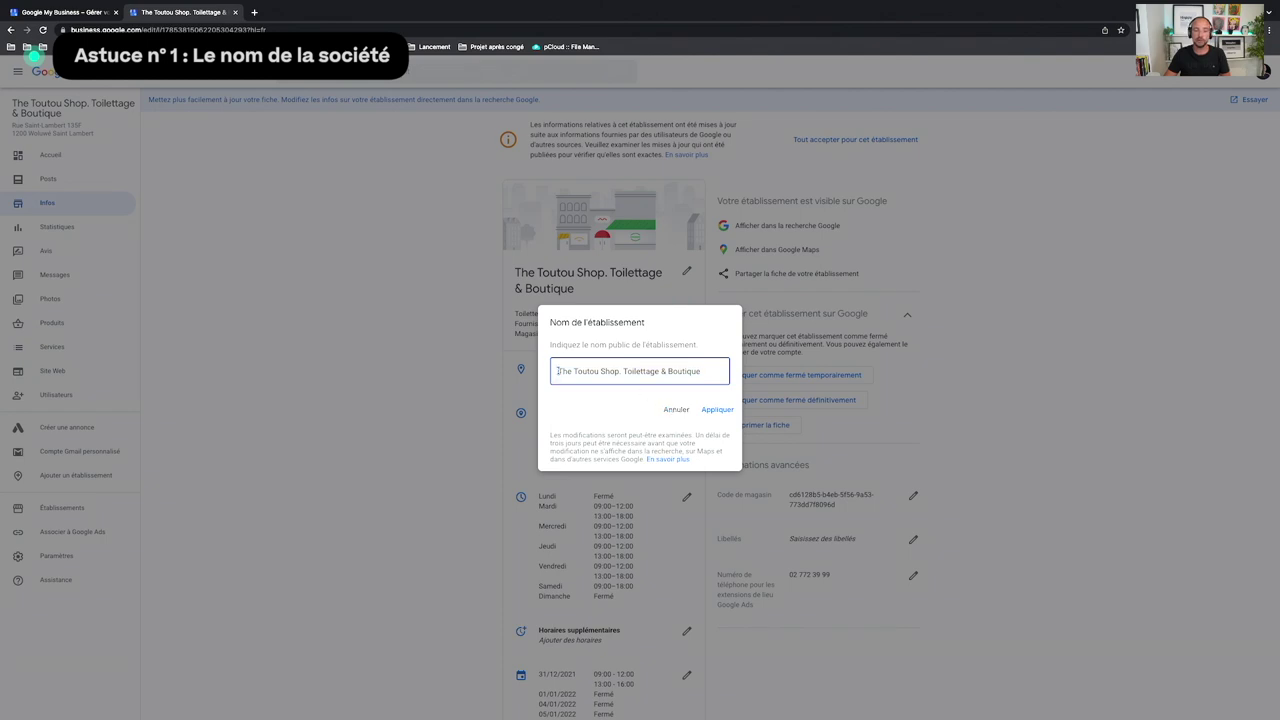
drag(577, 371, 699, 369)
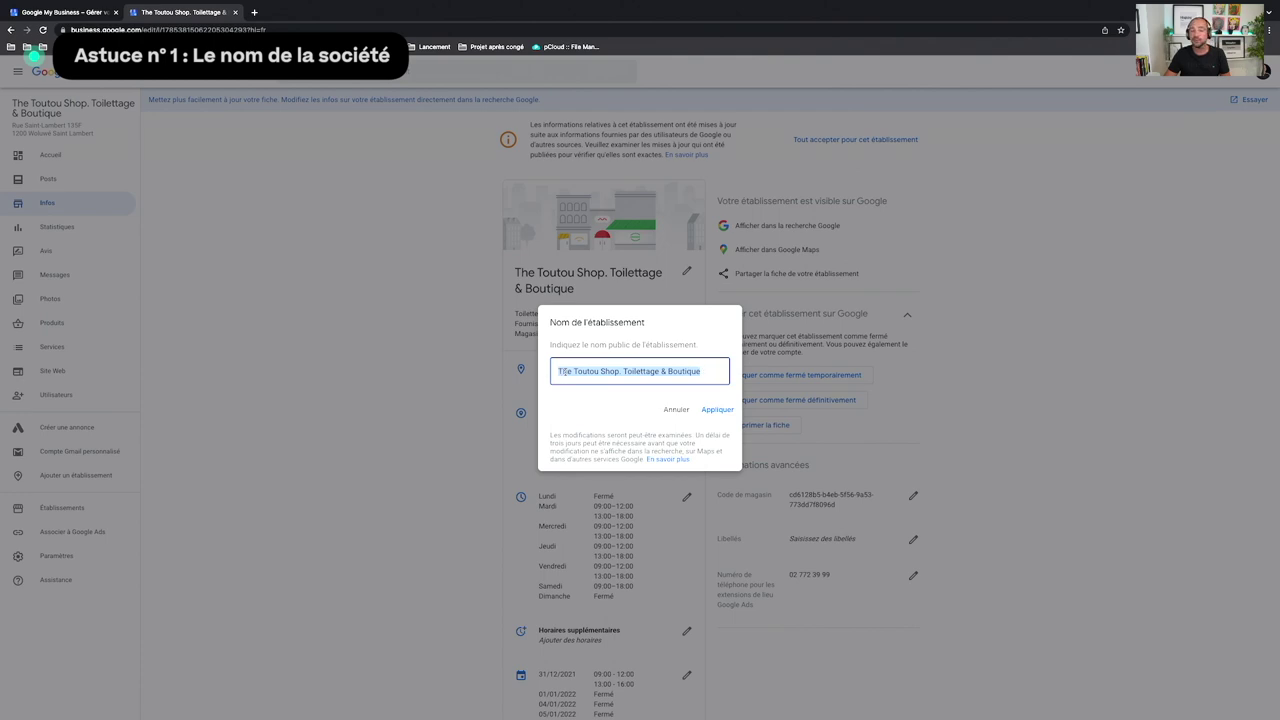
click(558, 371)
drag(562, 371, 704, 371)
Step: Open the toutou.be website alongside the listing and compare its shop name with the listing's business name
click(254, 12)
text(toutou)
key(Return)
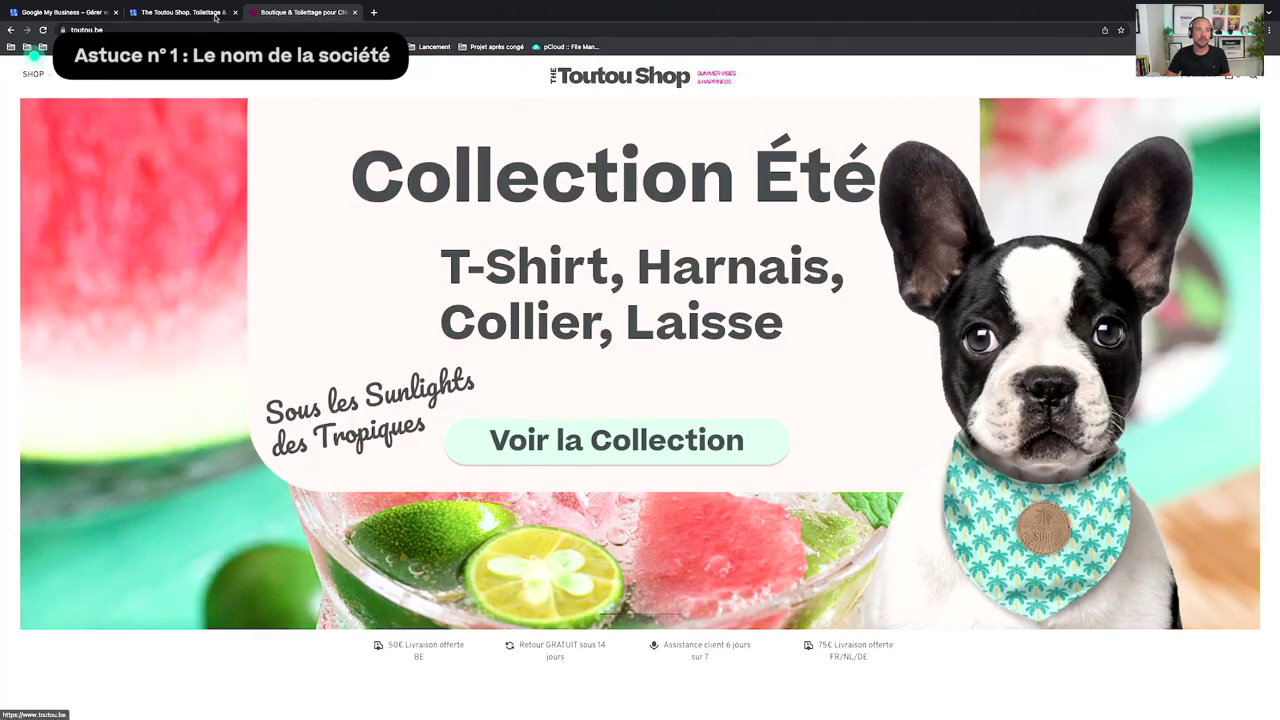
click(188, 13)
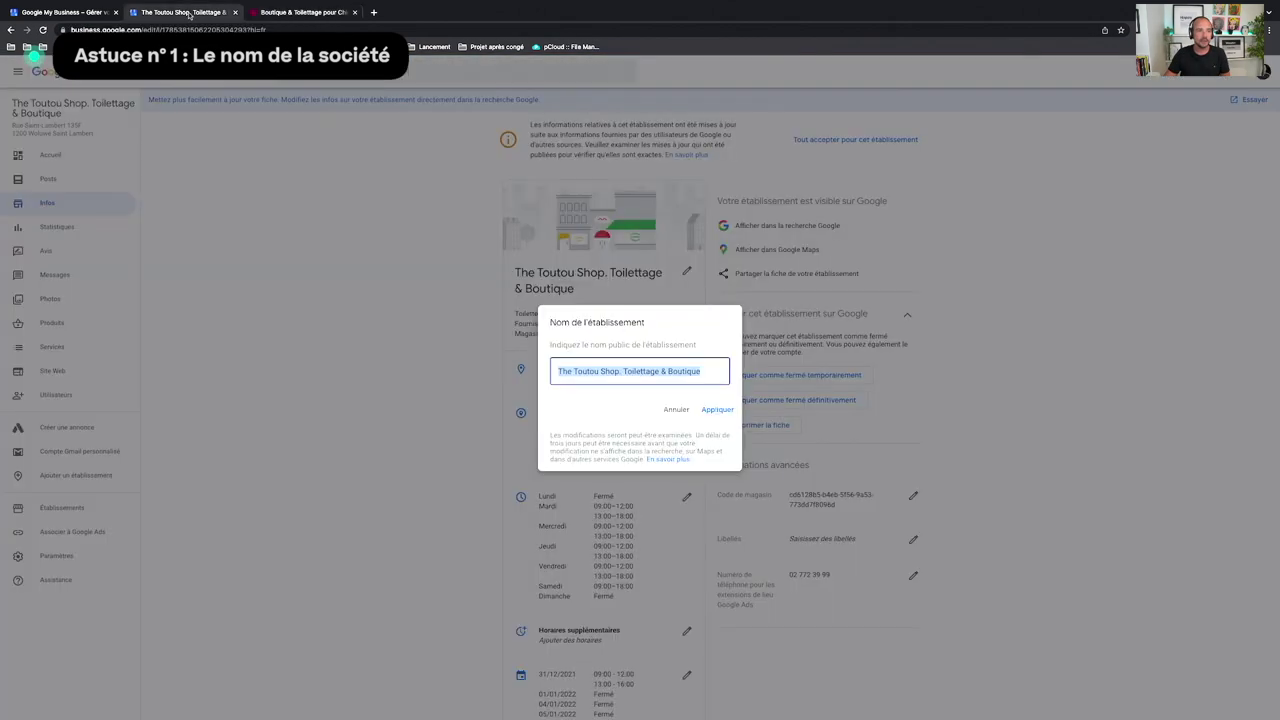
click(282, 14)
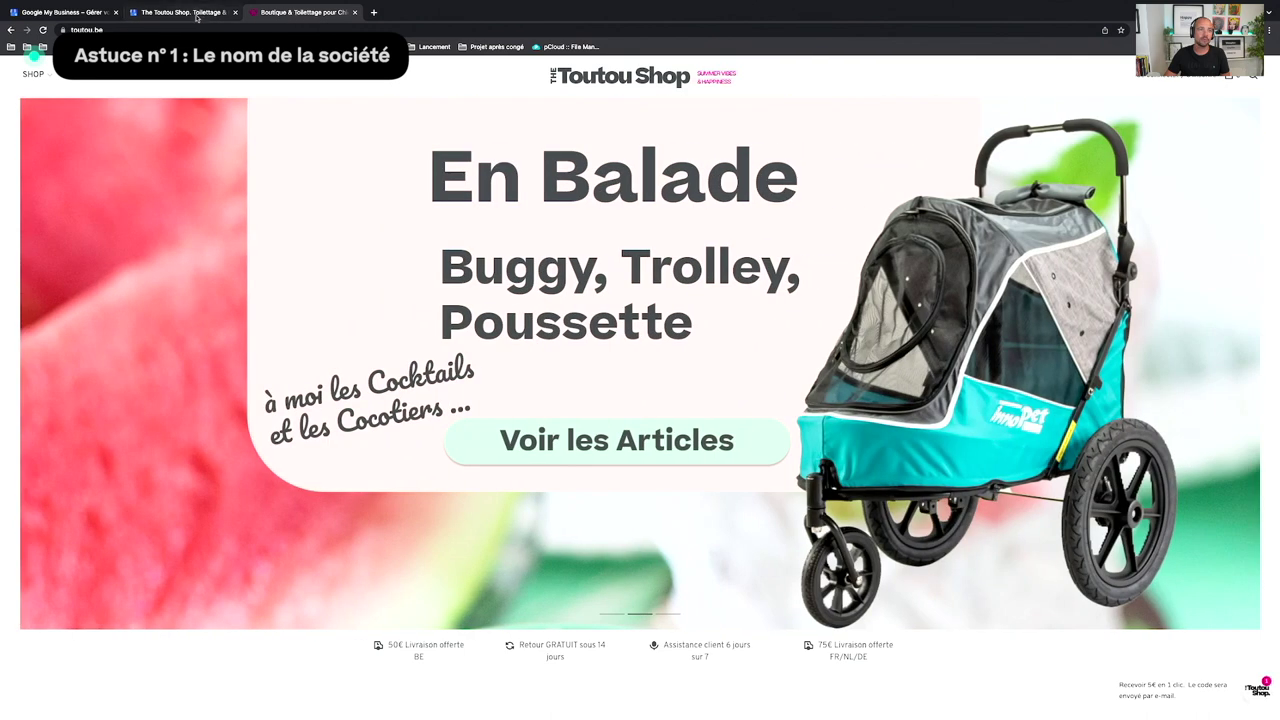
click(180, 14)
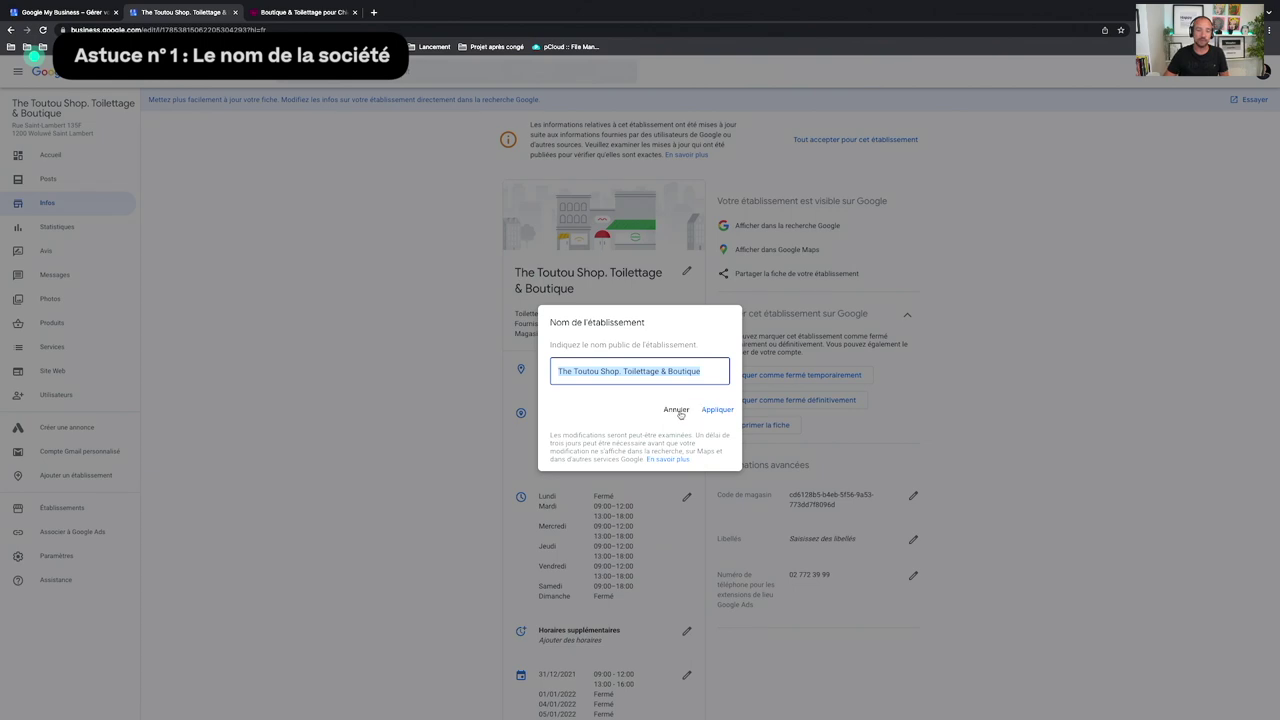
Step: Highlight the full business name again and close its editor without applying changes
click(703, 371)
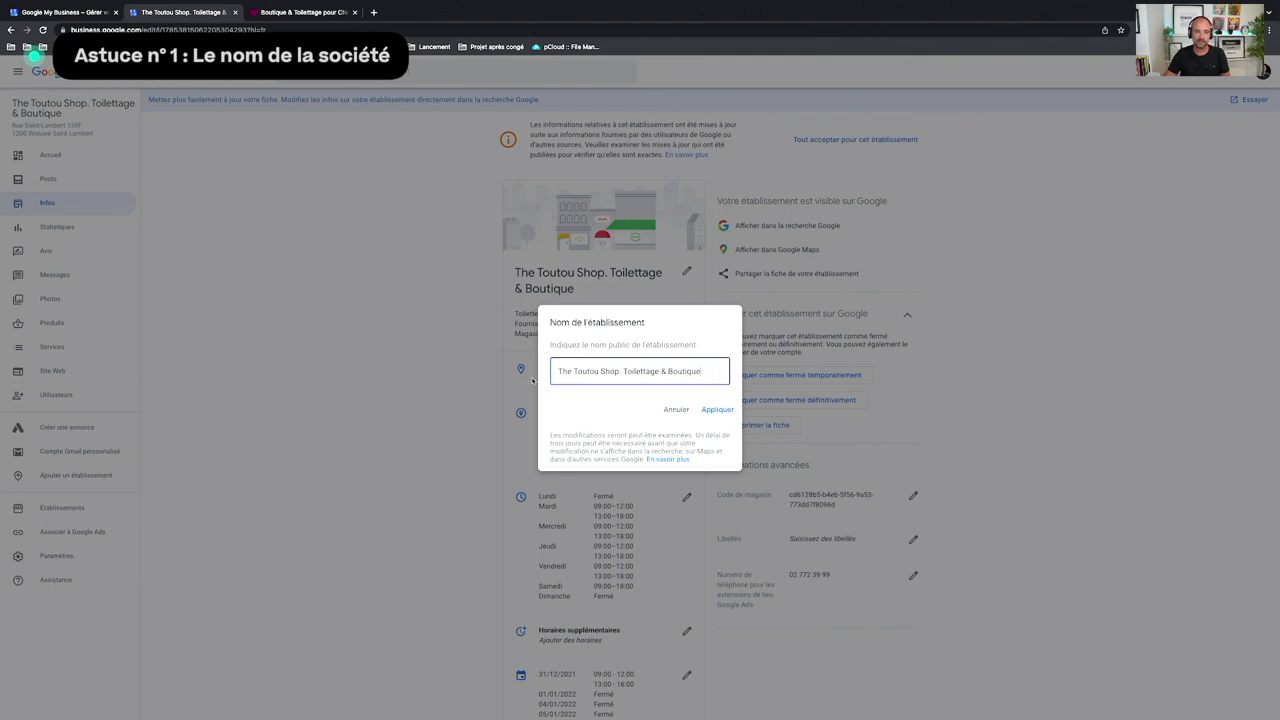
drag(558, 372, 740, 376)
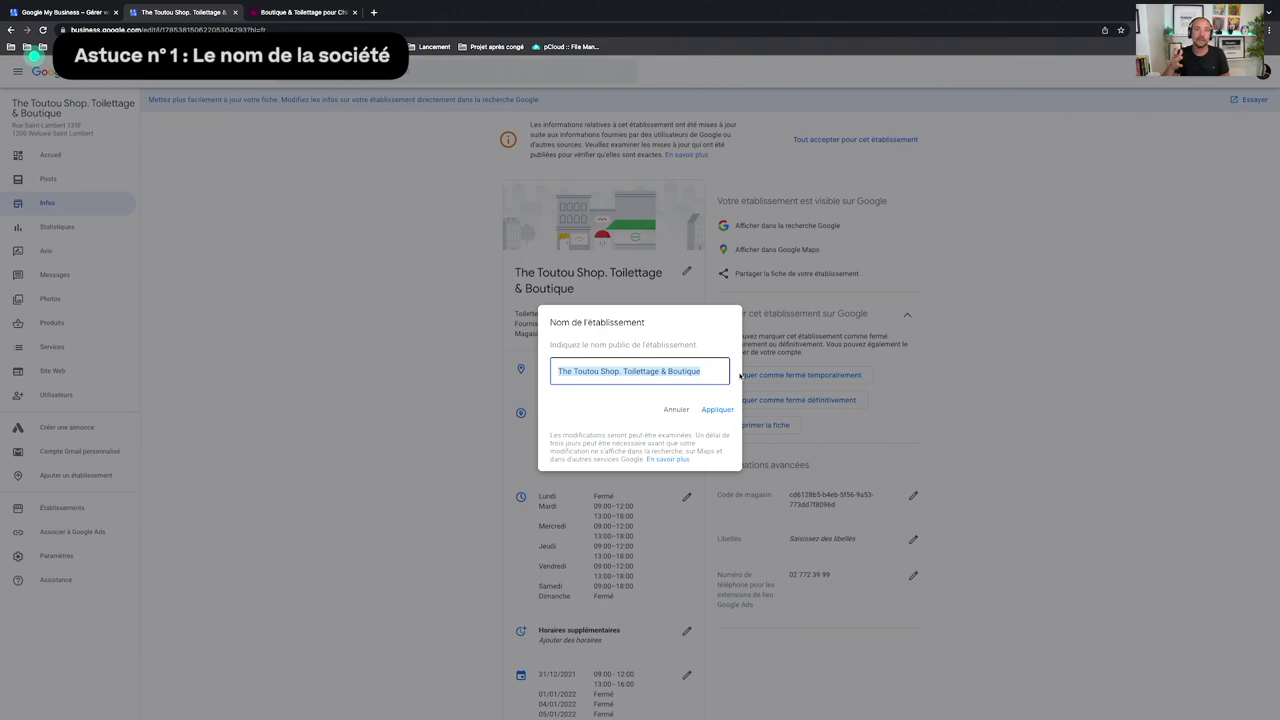
click(677, 410)
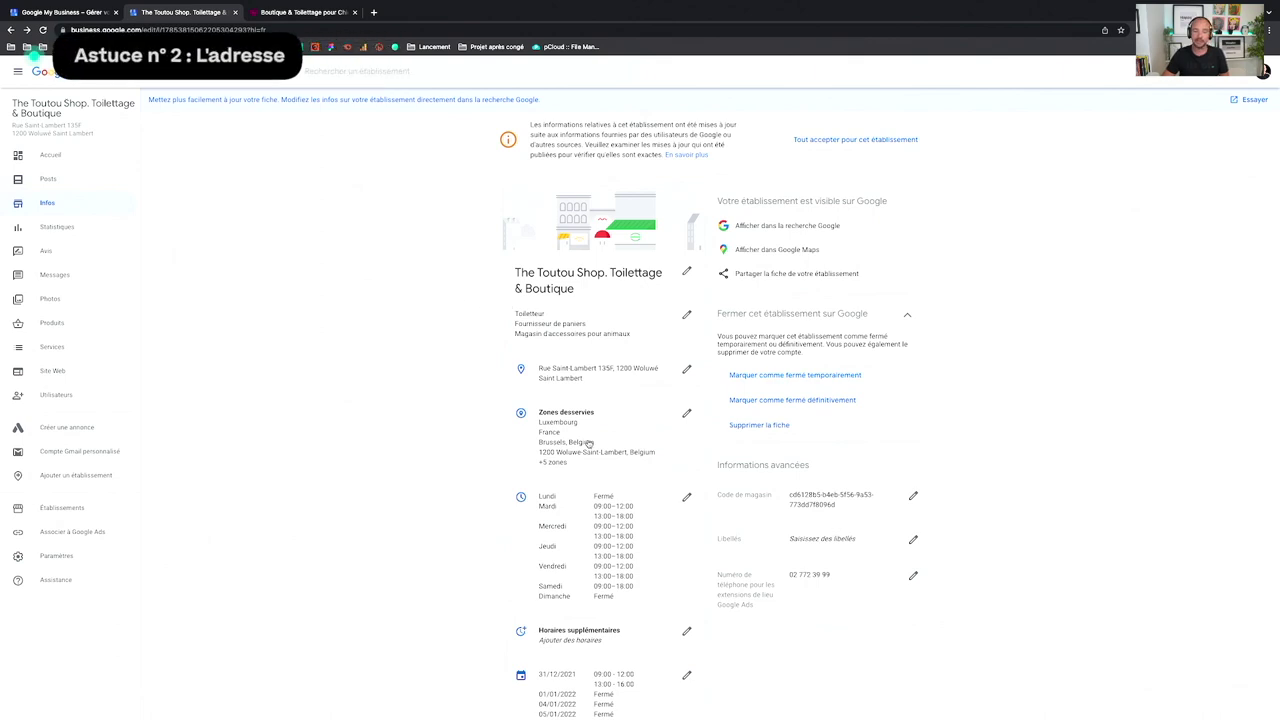
Step: Open the business address, inspect the marker's exact location on the map, and close the editor without applying changes
click(685, 369)
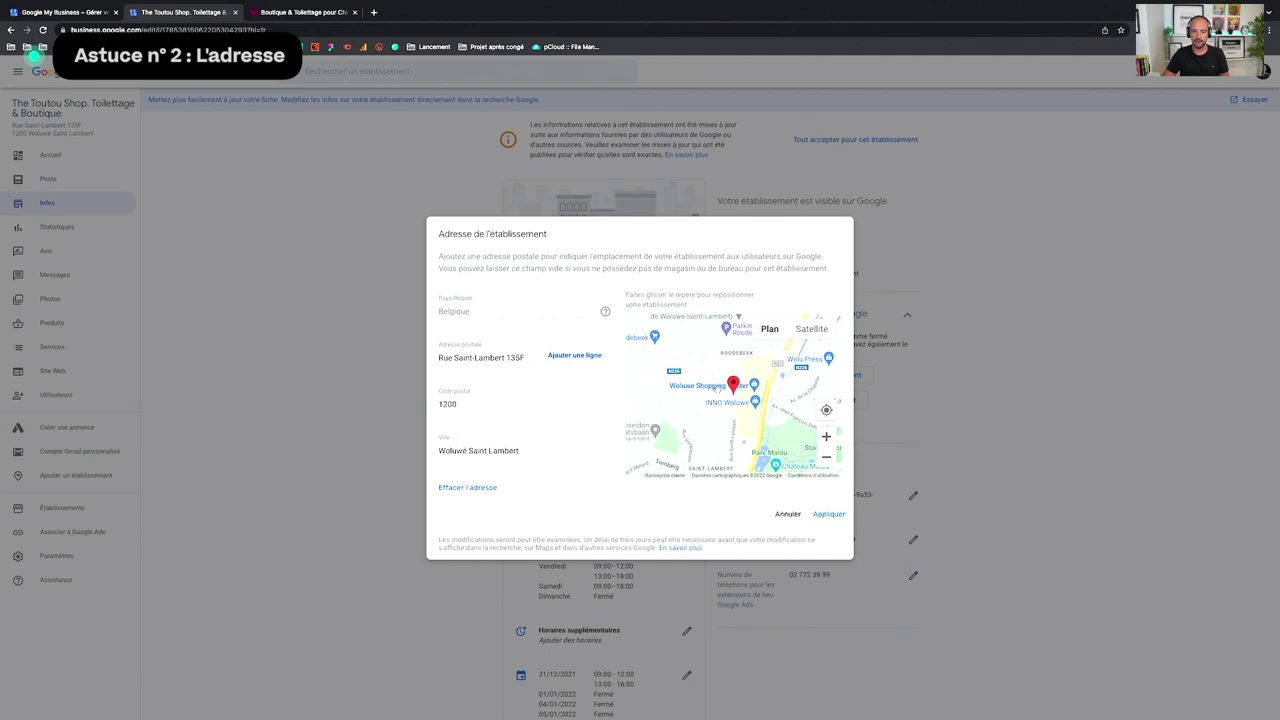
scroll(745, 405, up, 3)
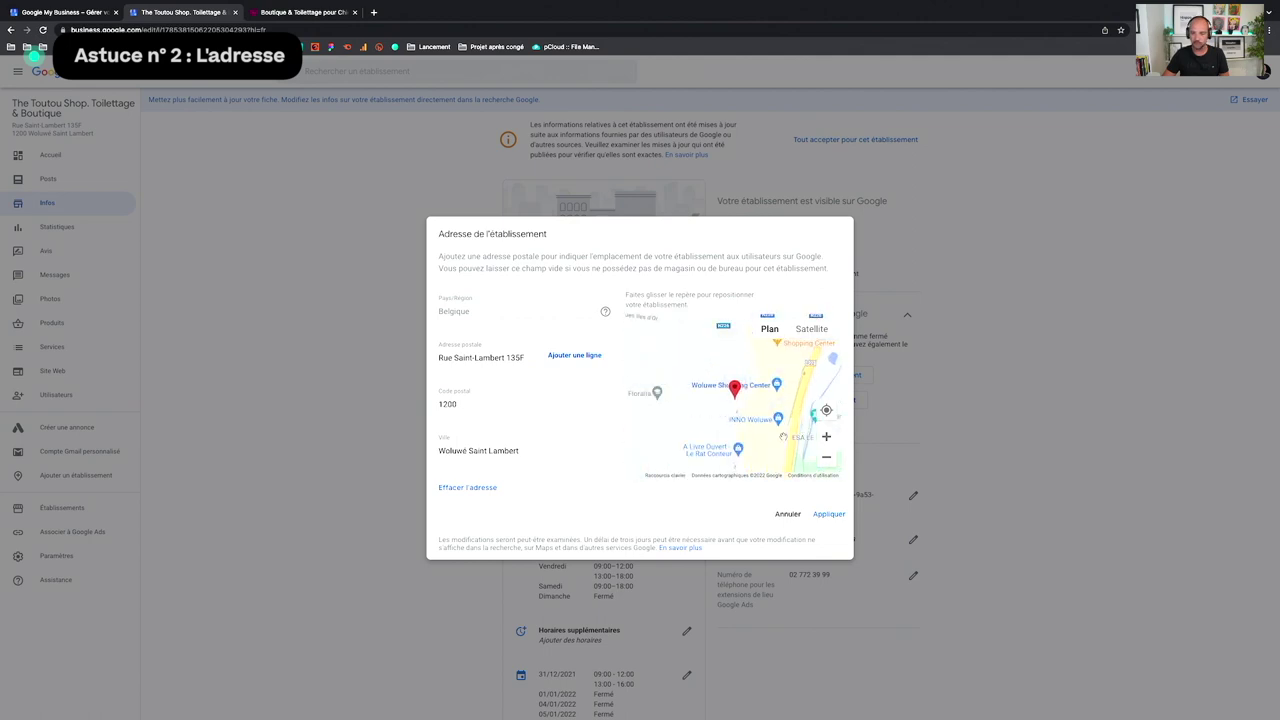
scroll(750, 409, up, 2)
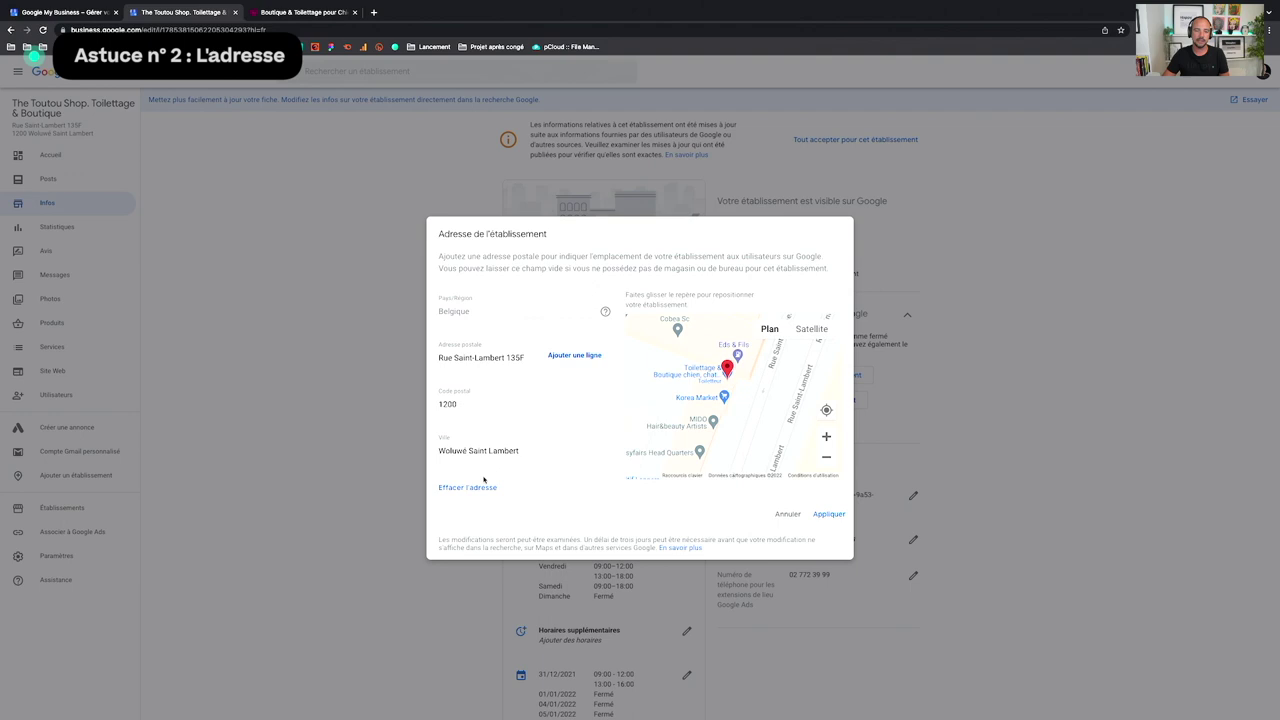
click(786, 513)
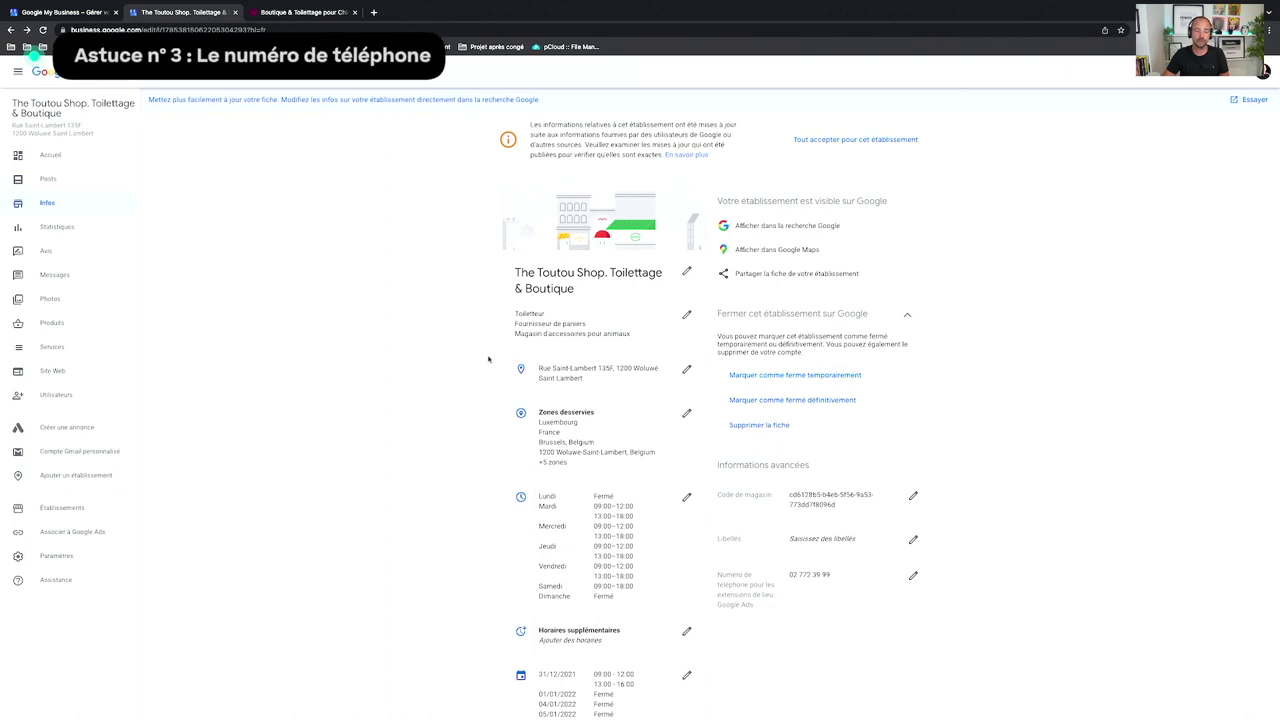
Step: Examine the address, opening hours and phone number in the listing's information
scroll(488, 360, down, 2)
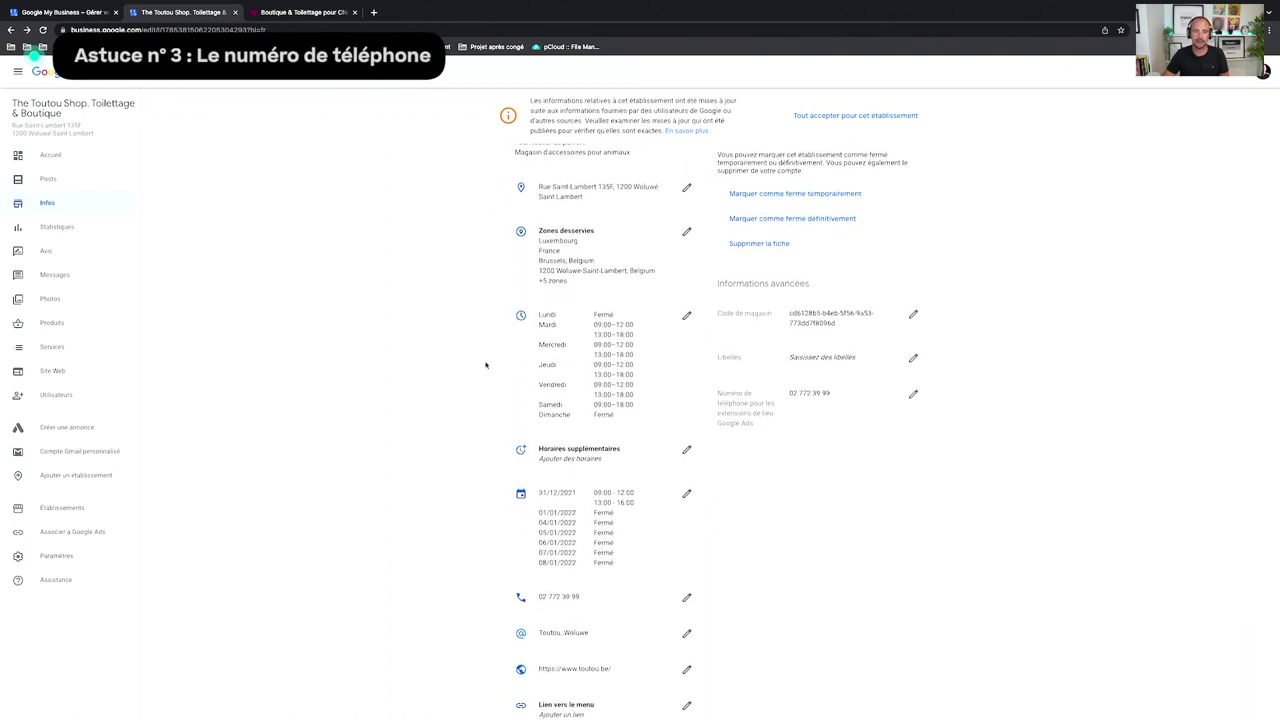
scroll(486, 364, up, 2)
scroll(486, 365, down, 1)
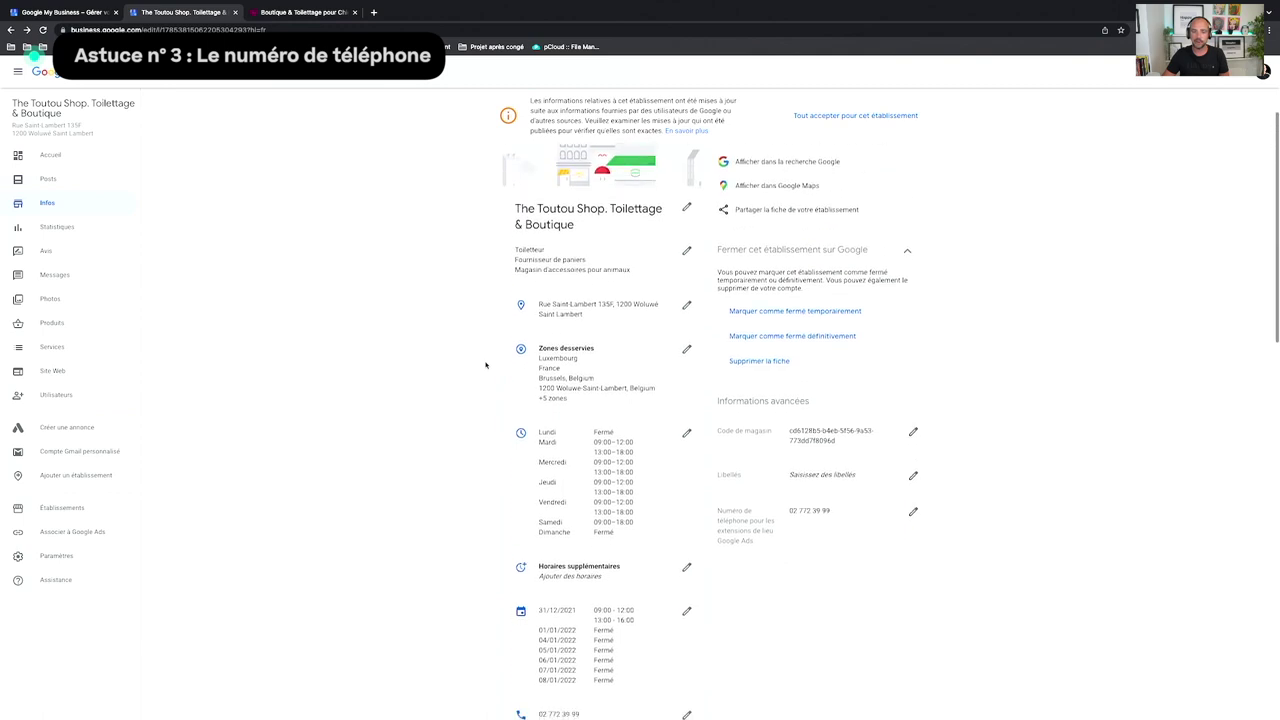
scroll(486, 364, down, 1)
scroll(486, 364, up, 1)
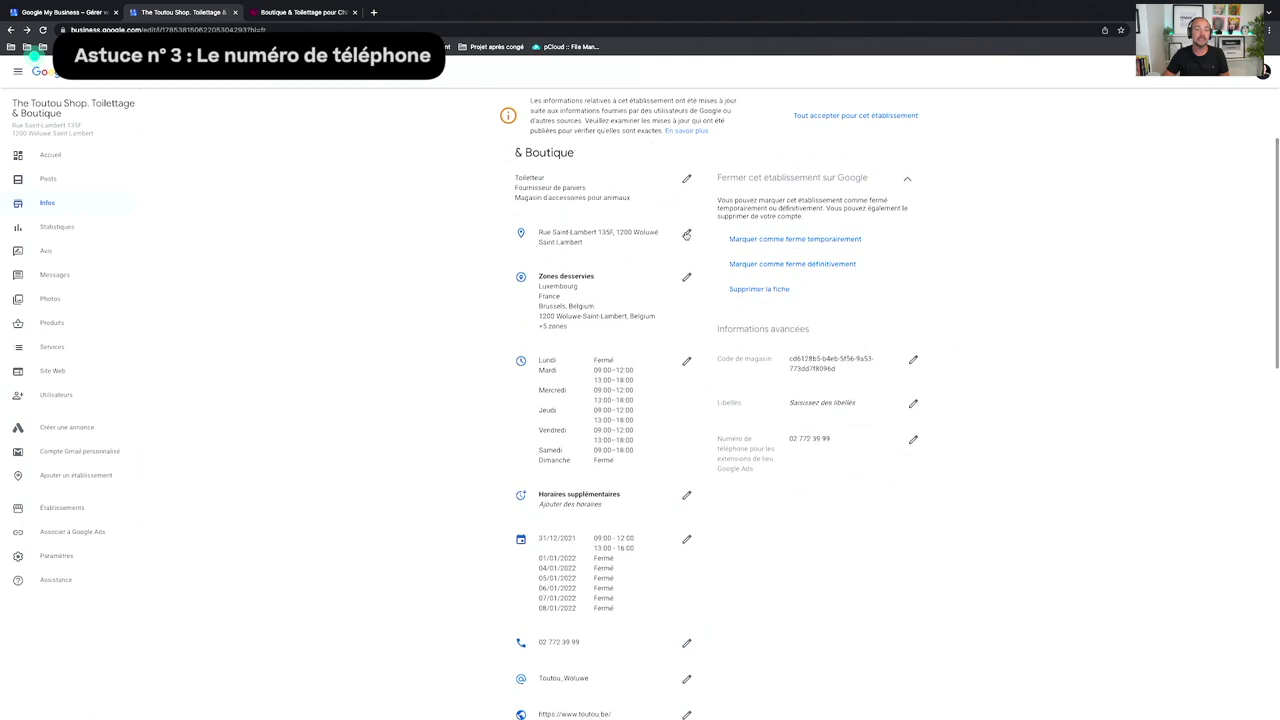
scroll(542, 238, down, 1)
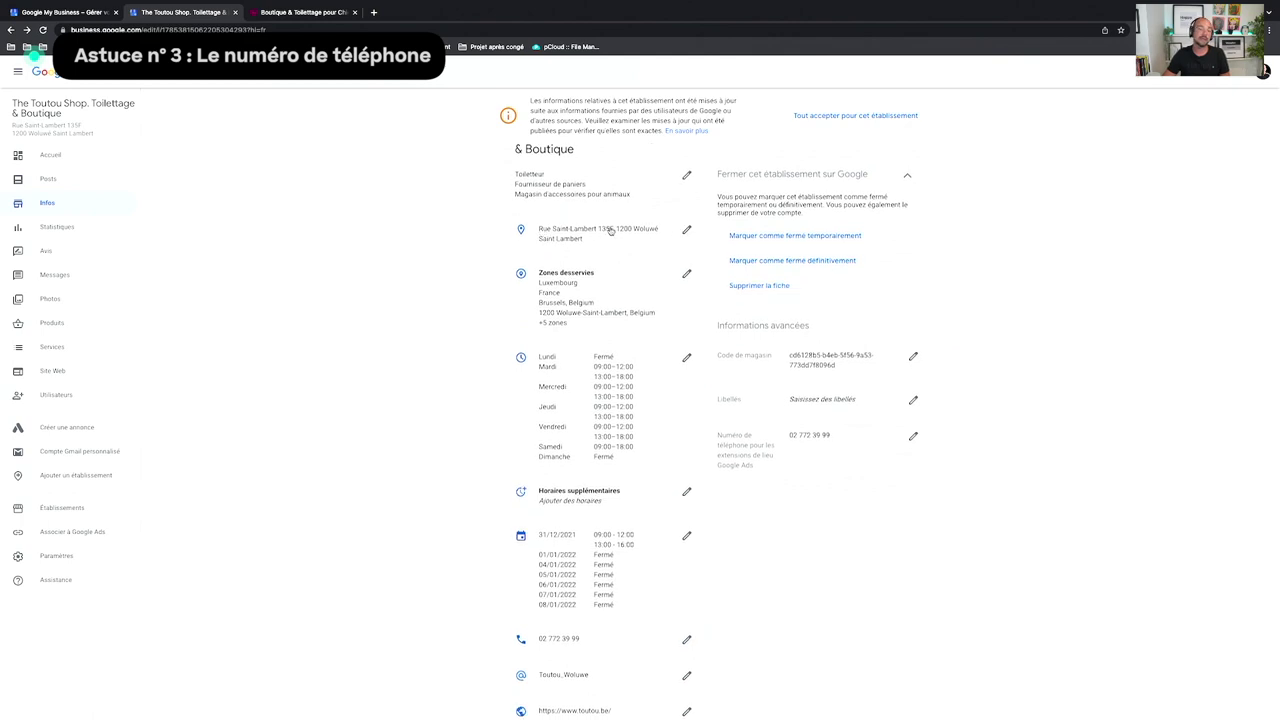
Step: Check the phone number on the website's The Toutou Shop. Woluwé page, and return to the business listing
click(309, 16)
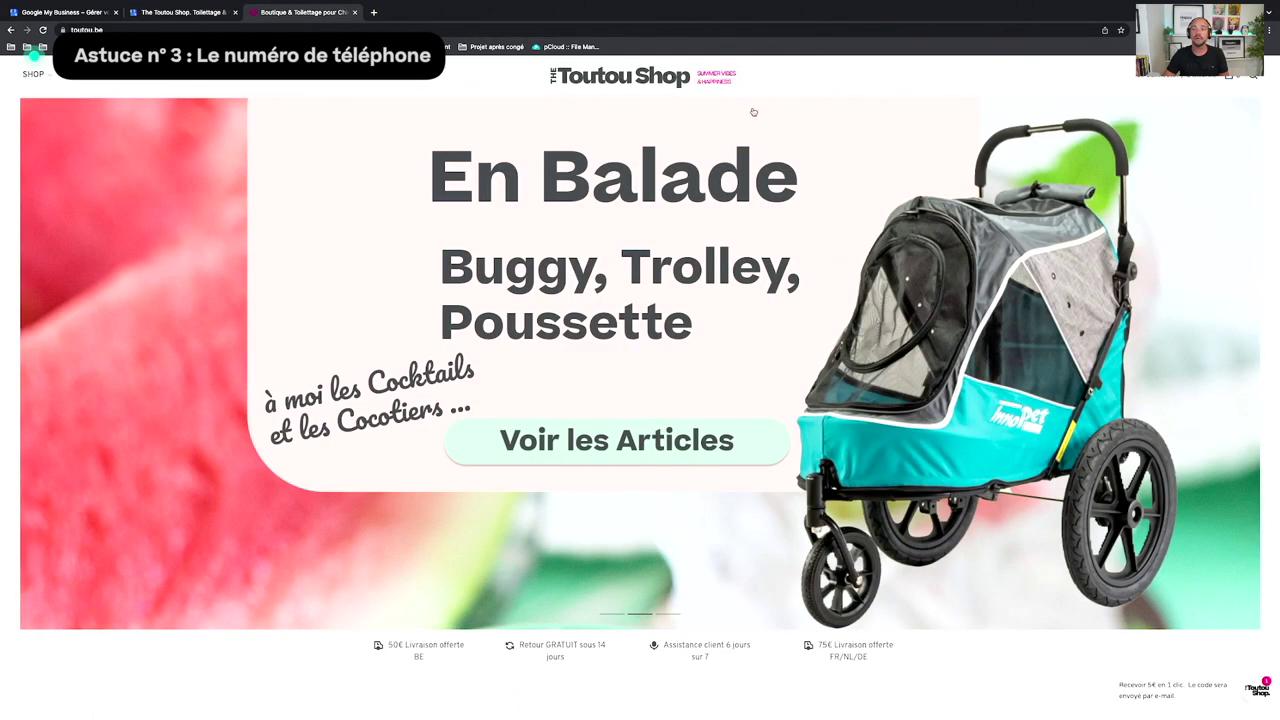
mouse_move(30, 76)
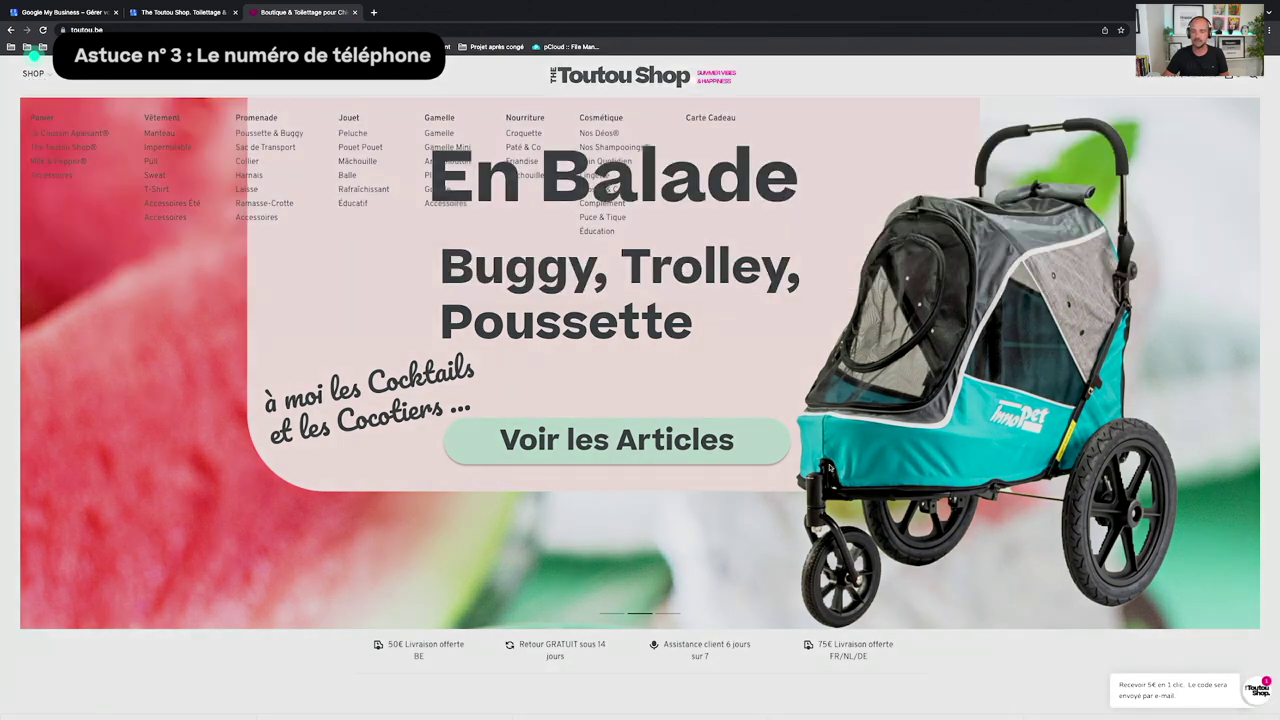
scroll(730, 490, down, 10)
scroll(730, 490, down, 5)
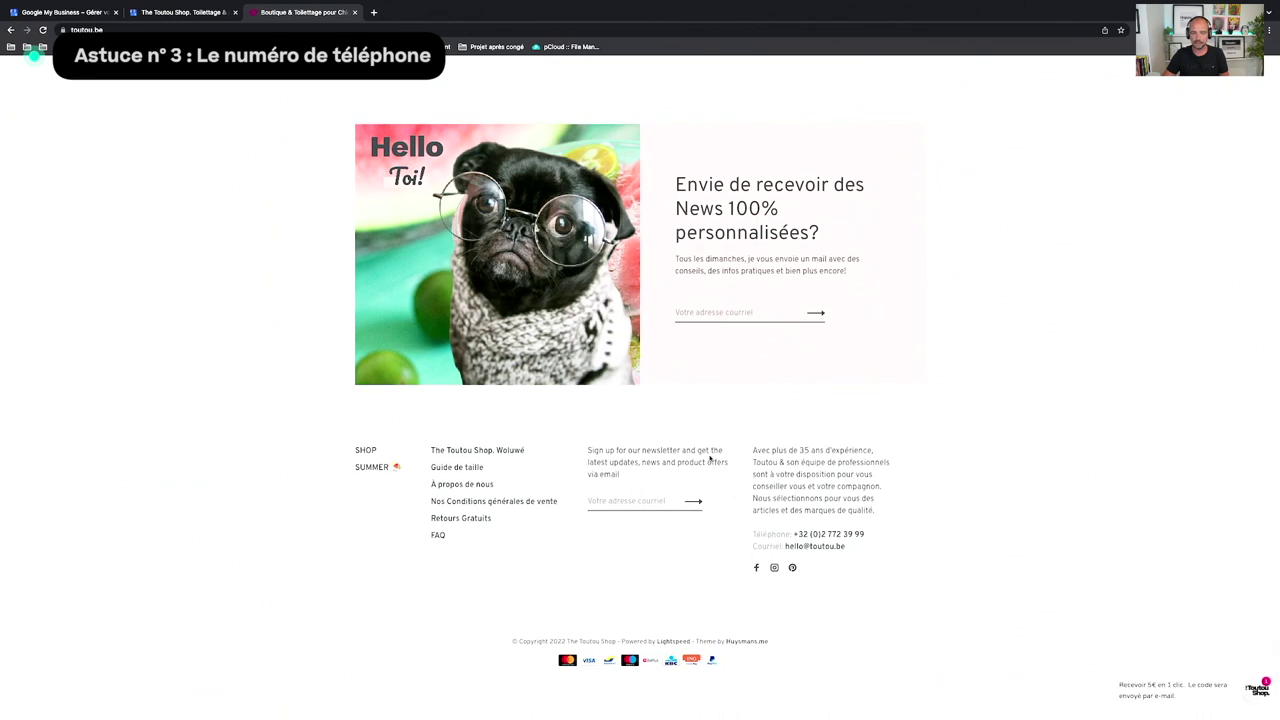
click(452, 451)
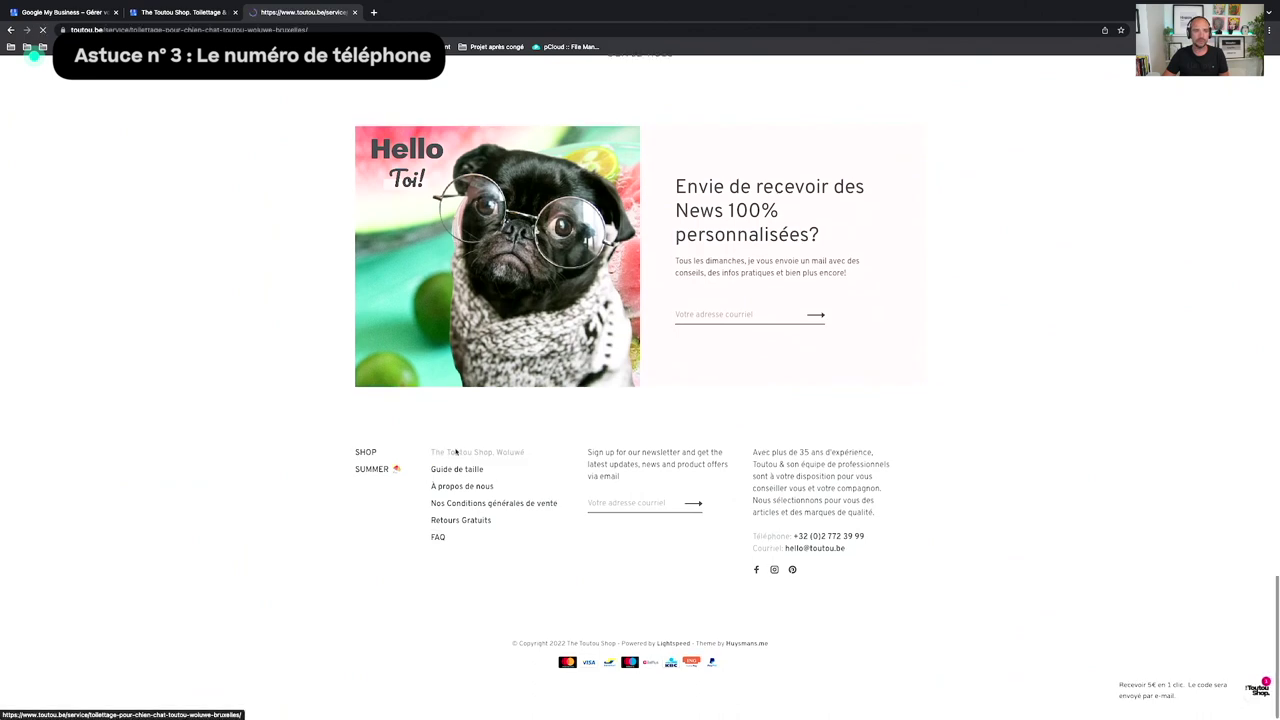
scroll(305, 465, down, 3)
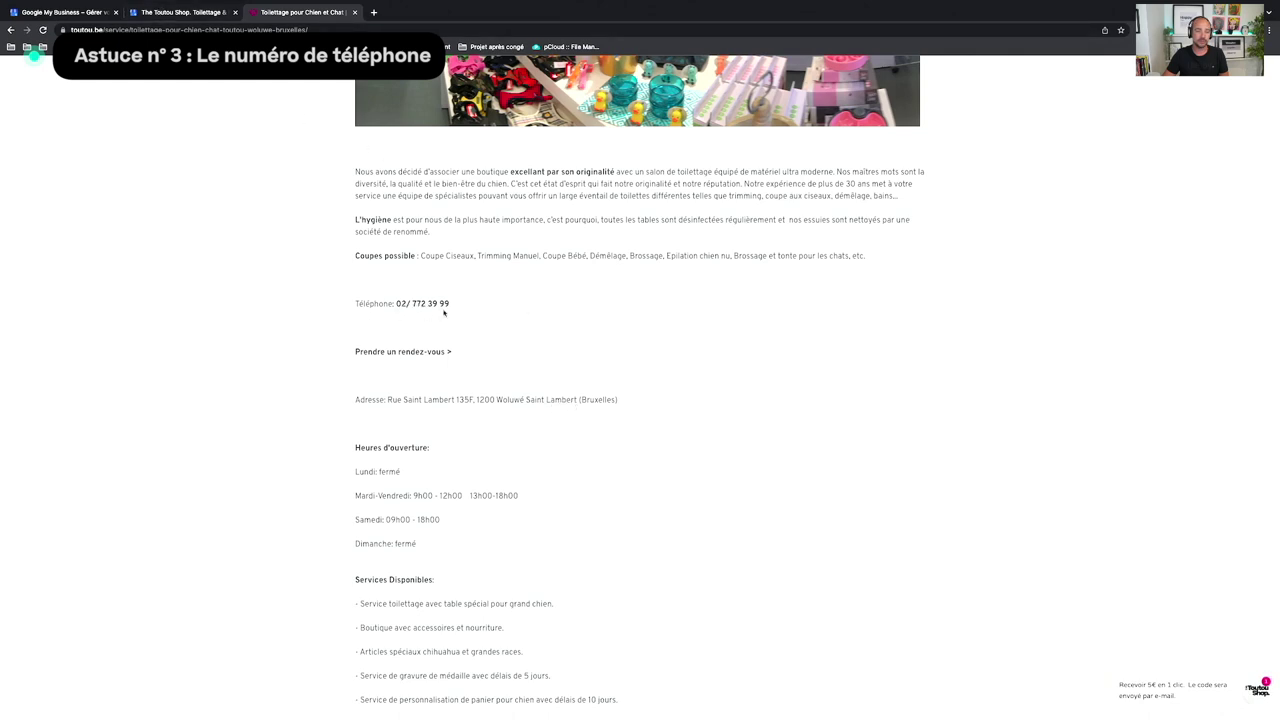
click(187, 13)
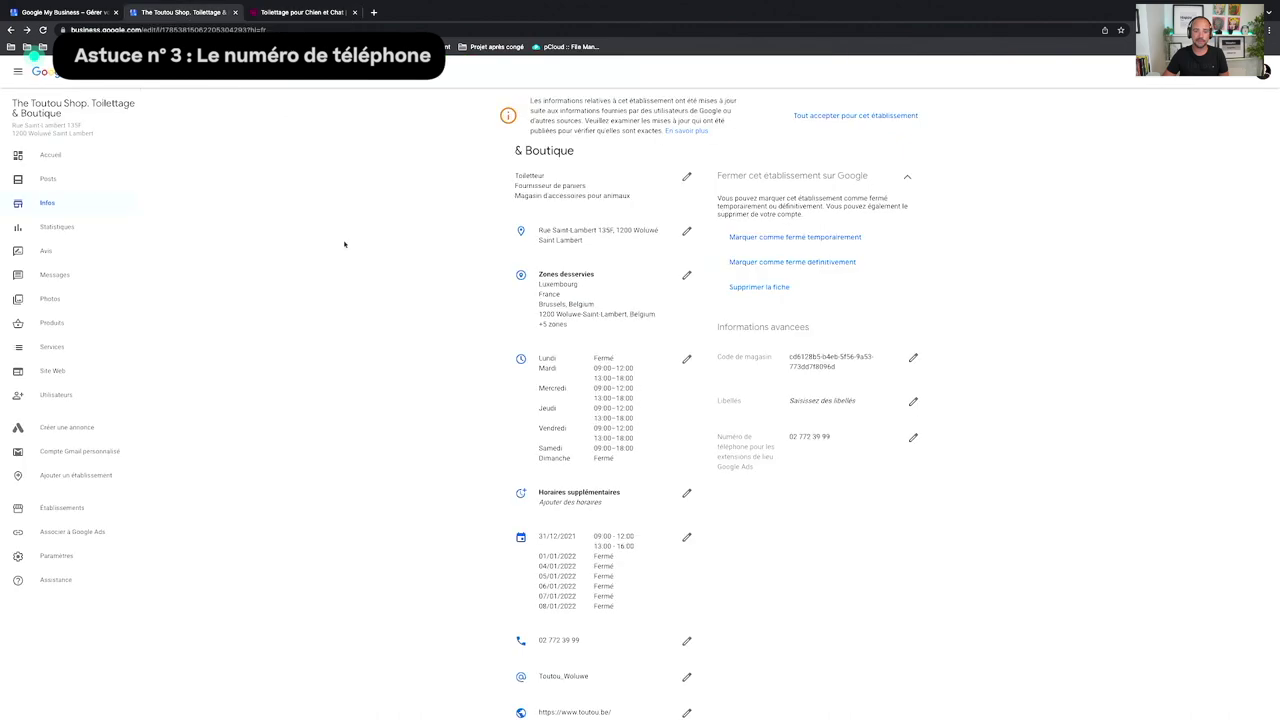
Step: Open the business description in the listing's information and close its editor without applying changes
scroll(535, 471, down, 3)
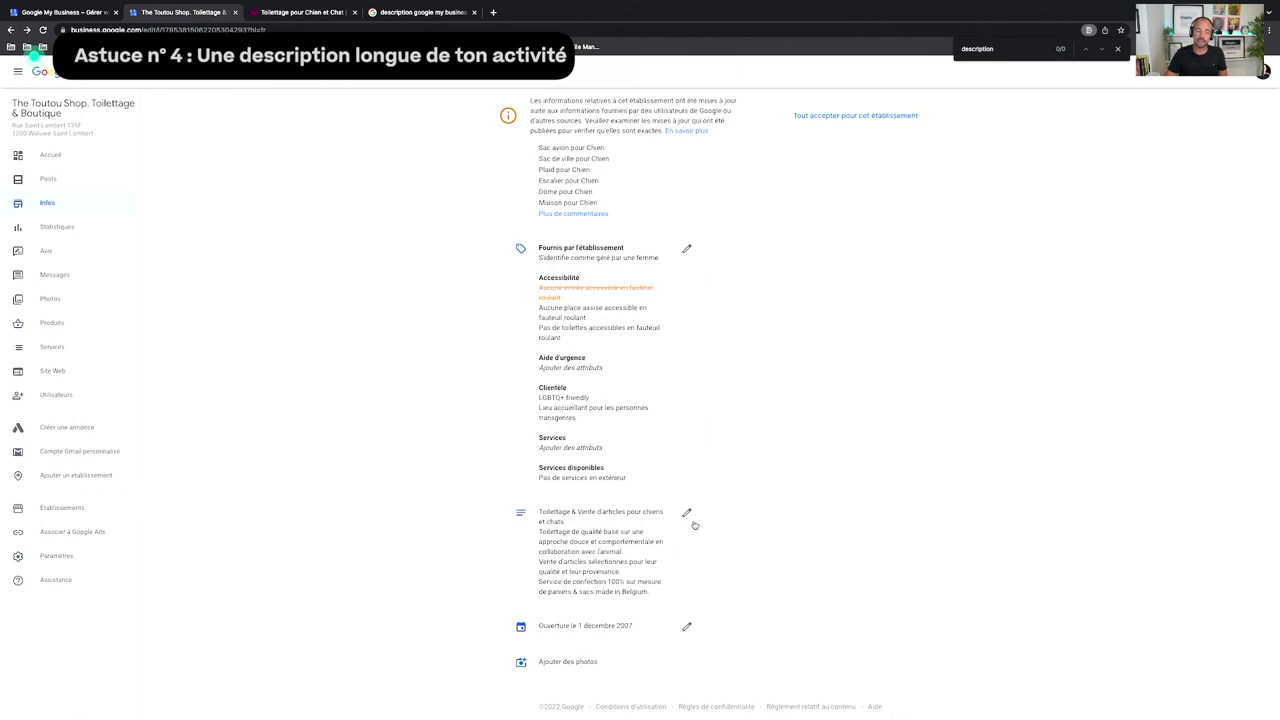
click(687, 514)
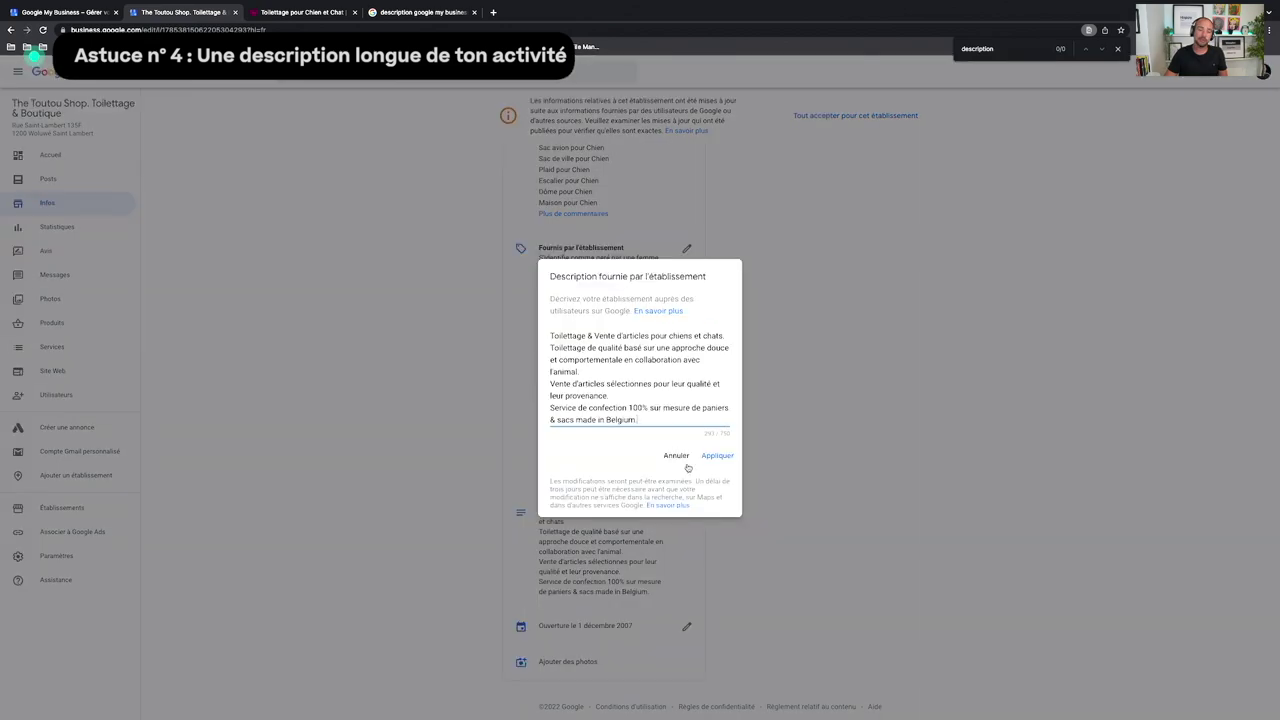
click(423, 554)
scroll(423, 554, up, 2)
scroll(474, 517, down, 10)
Step: Reopen the business description and highlight the full text, the word "Toilettage" and the mention of "chiens et"
click(687, 513)
drag(649, 416, 551, 333)
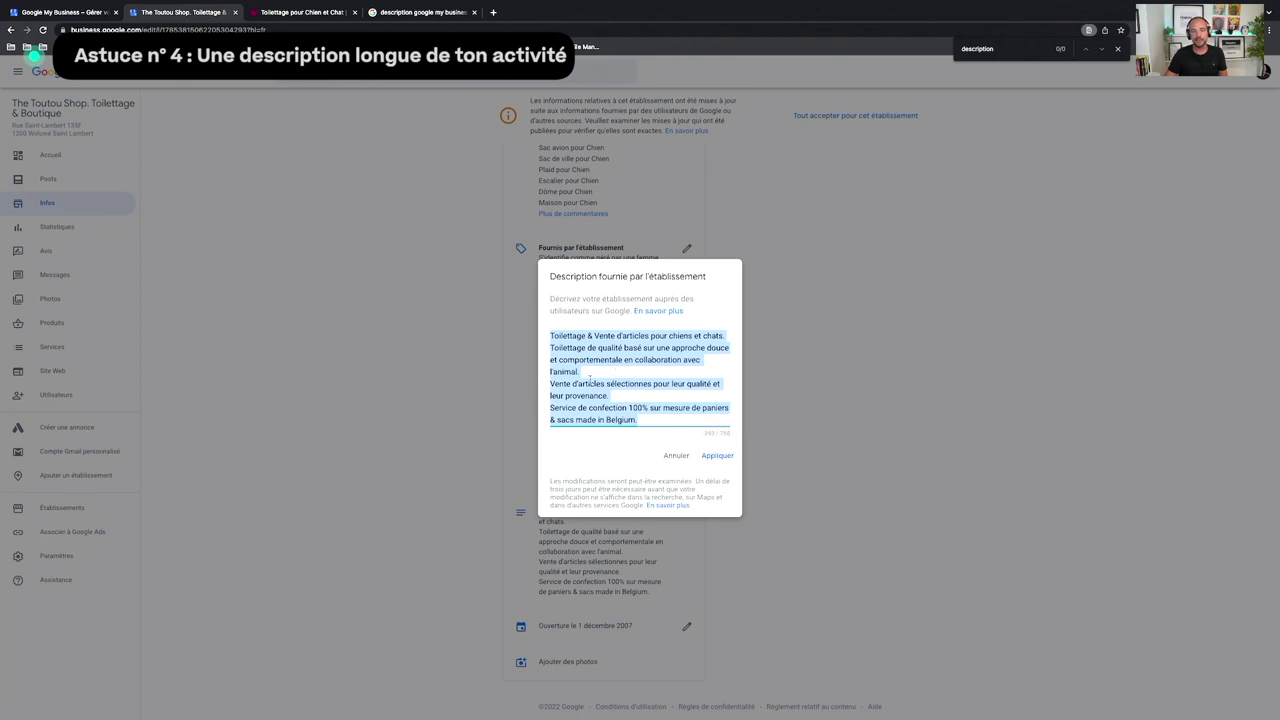
drag(551, 336, 581, 336)
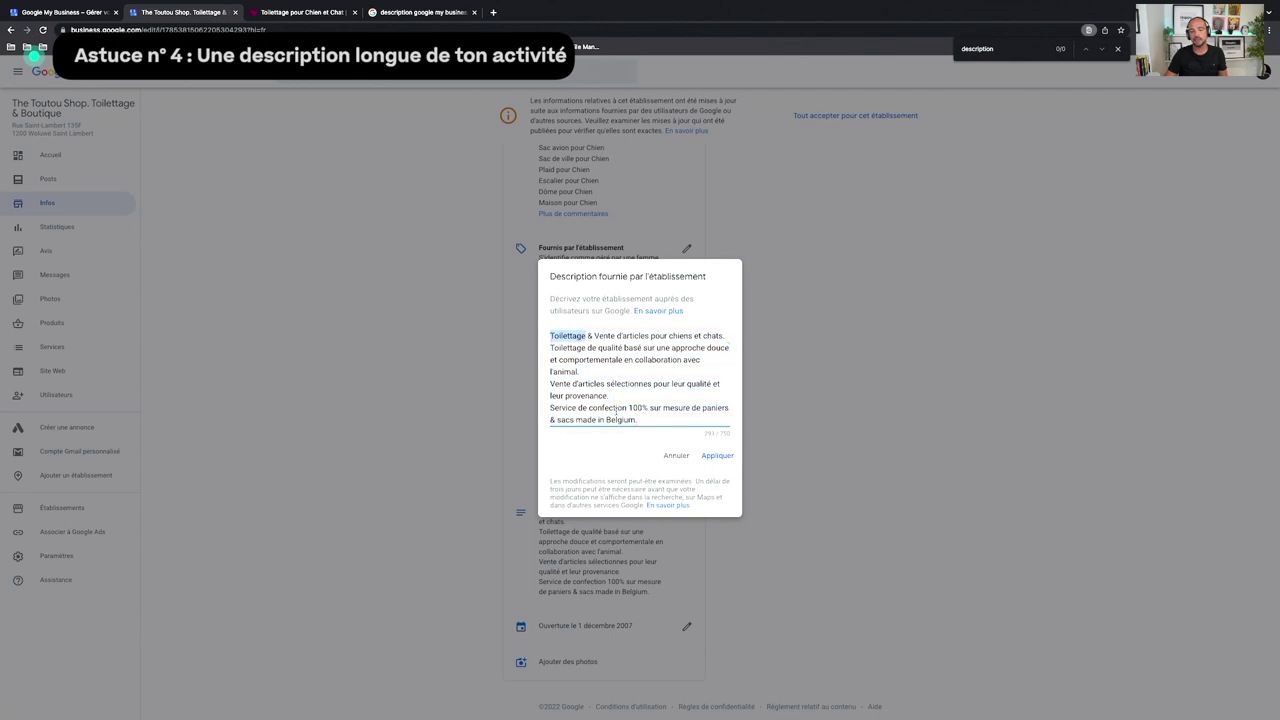
drag(669, 336, 700, 336)
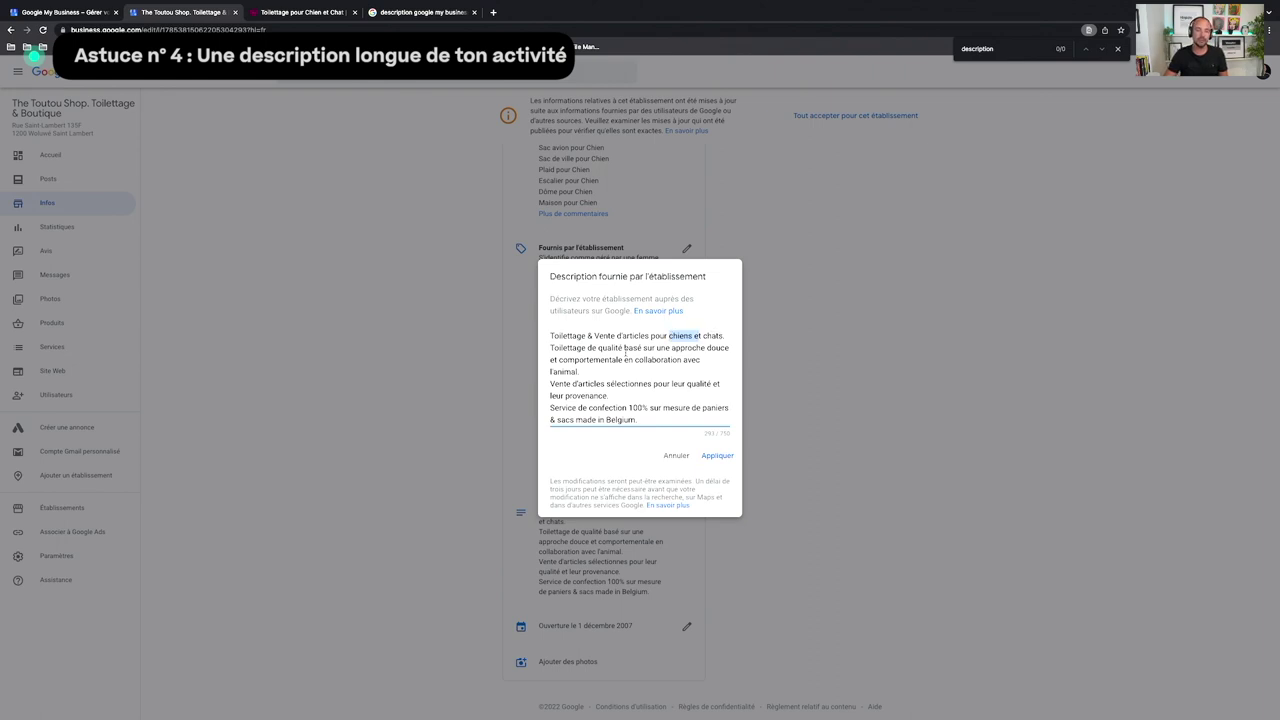
click(553, 341)
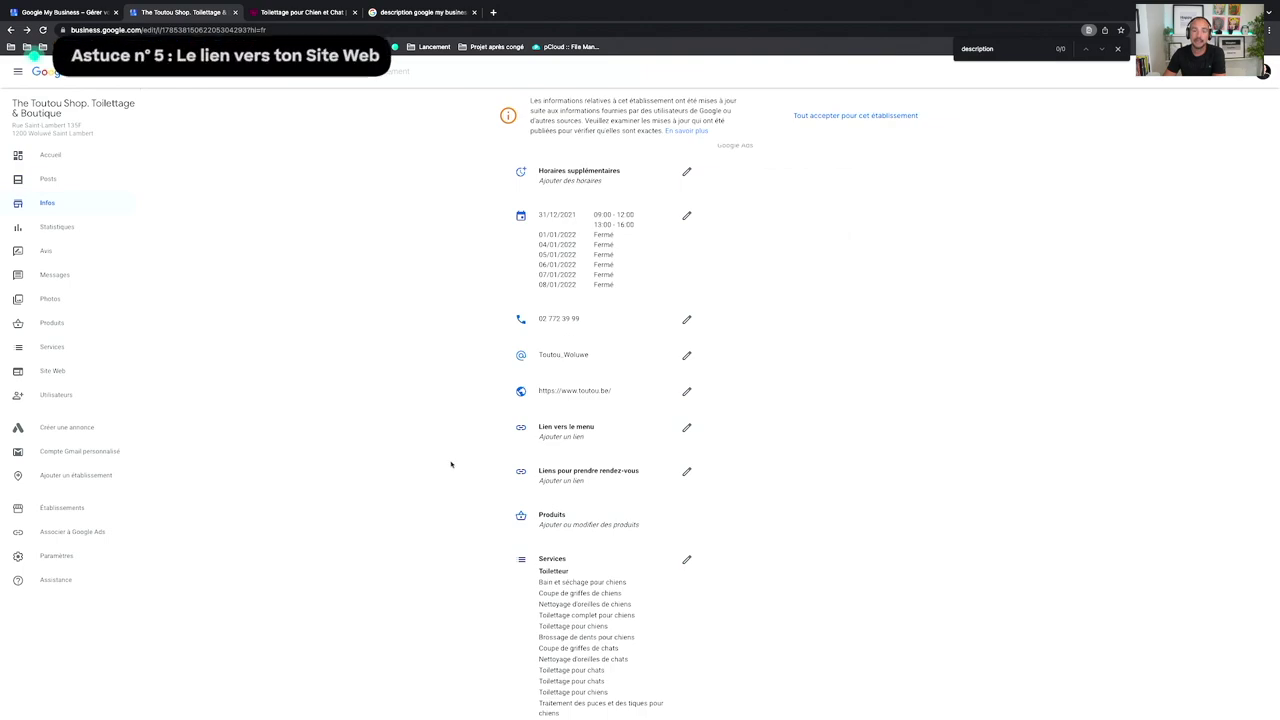
Step: Open the listing's website link, highlight the full URL and its https prefix, and close the editor without applying changes
click(686, 392)
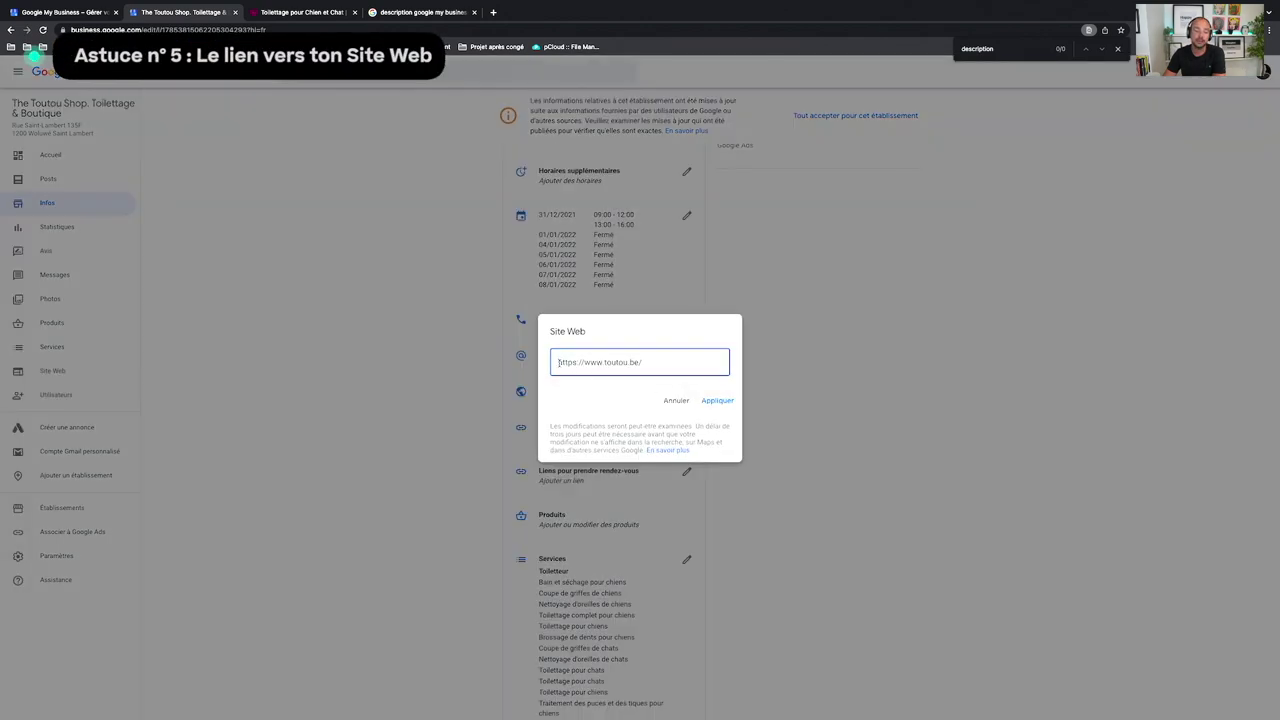
drag(557, 362, 655, 367)
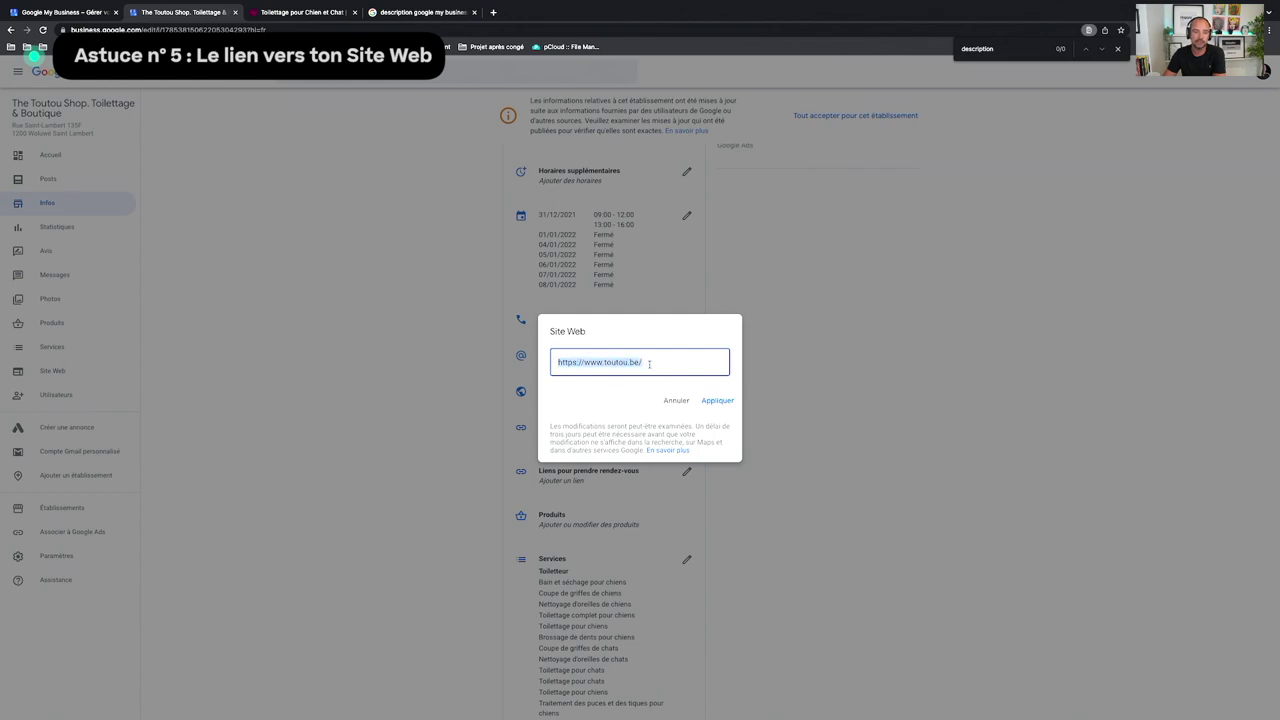
click(572, 362)
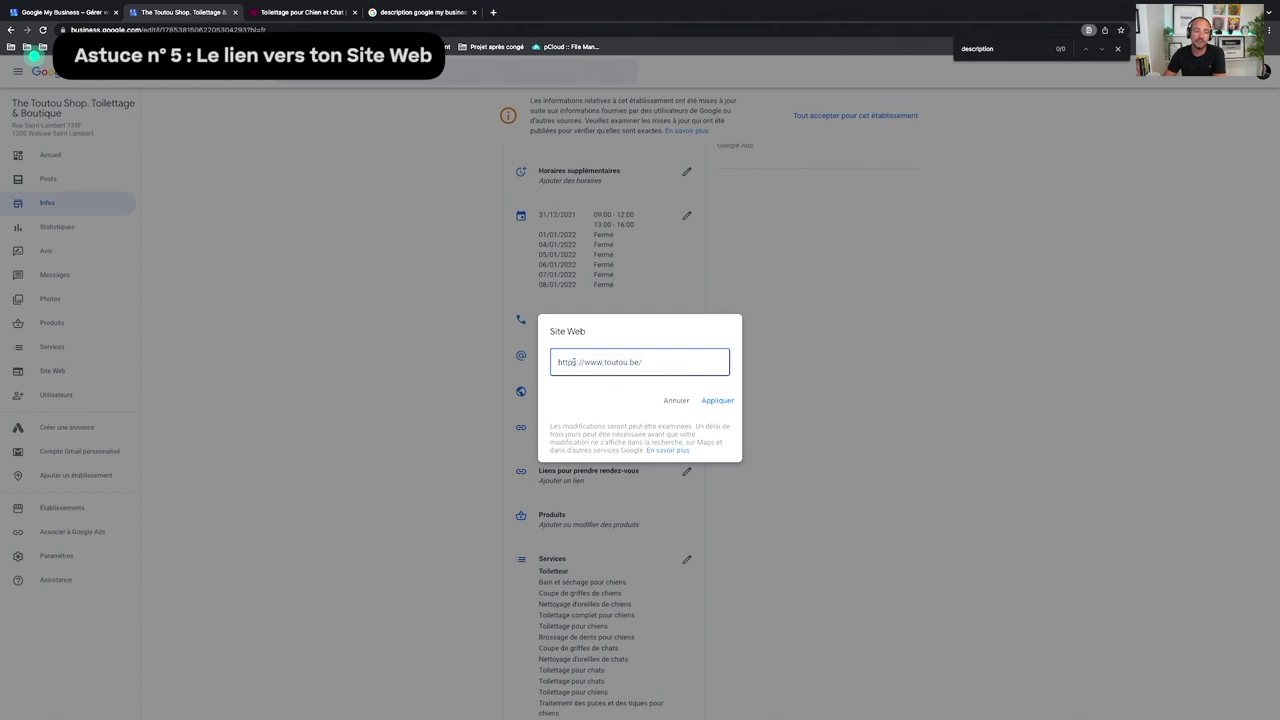
double_click(574, 362)
click(593, 366)
click(676, 400)
Step: Look through the listing's information and open the appointment booking links for editing
scroll(435, 417, up, 2)
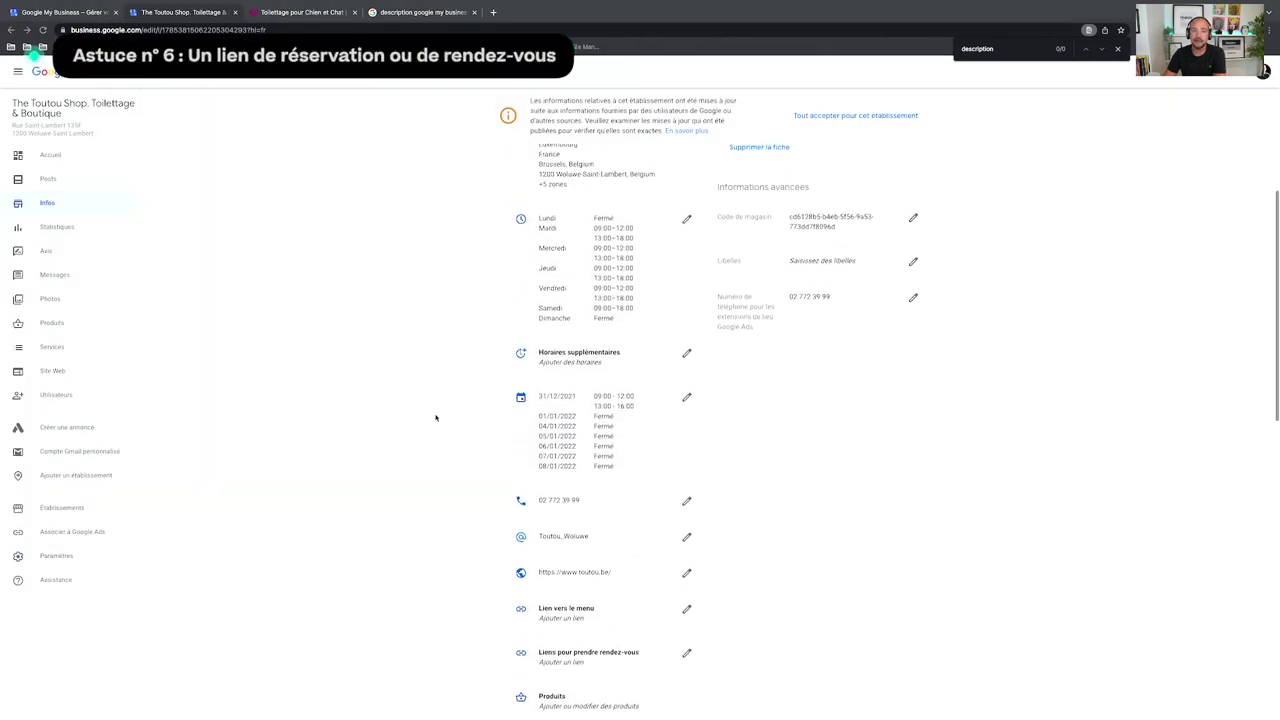
scroll(435, 417, up, 3)
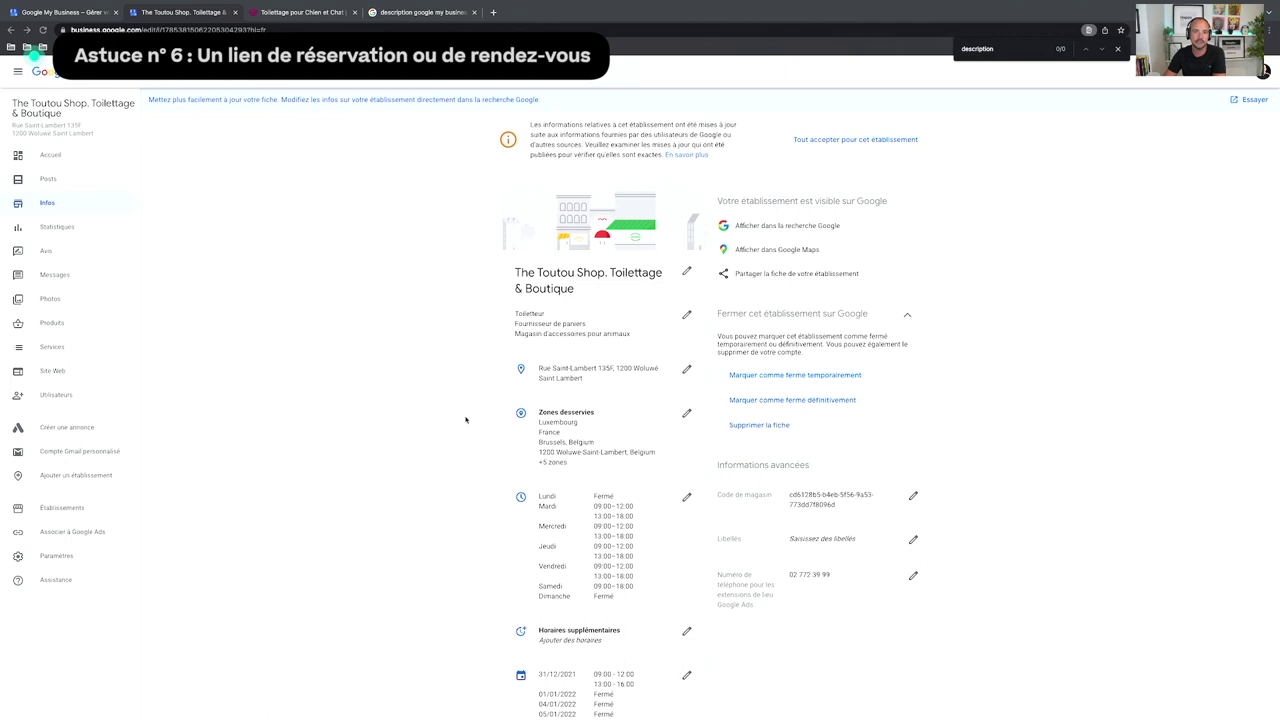
scroll(465, 420, down, 4)
scroll(465, 420, down, 1)
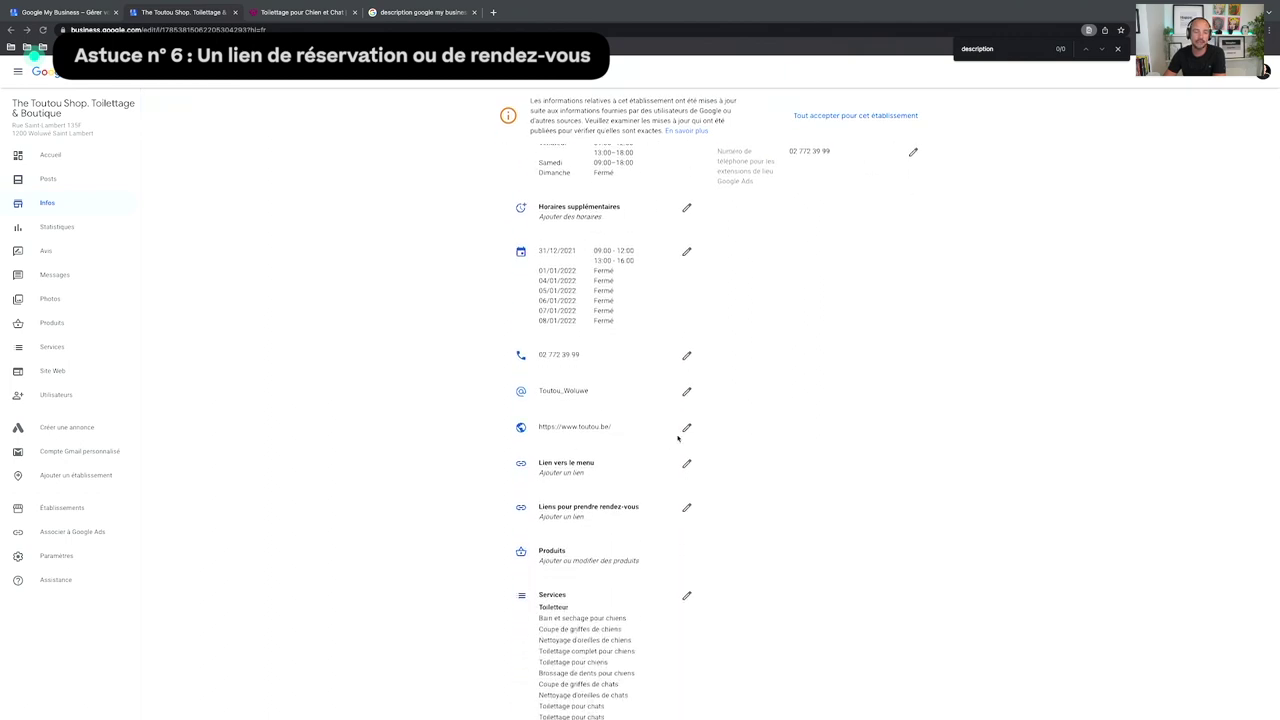
click(687, 510)
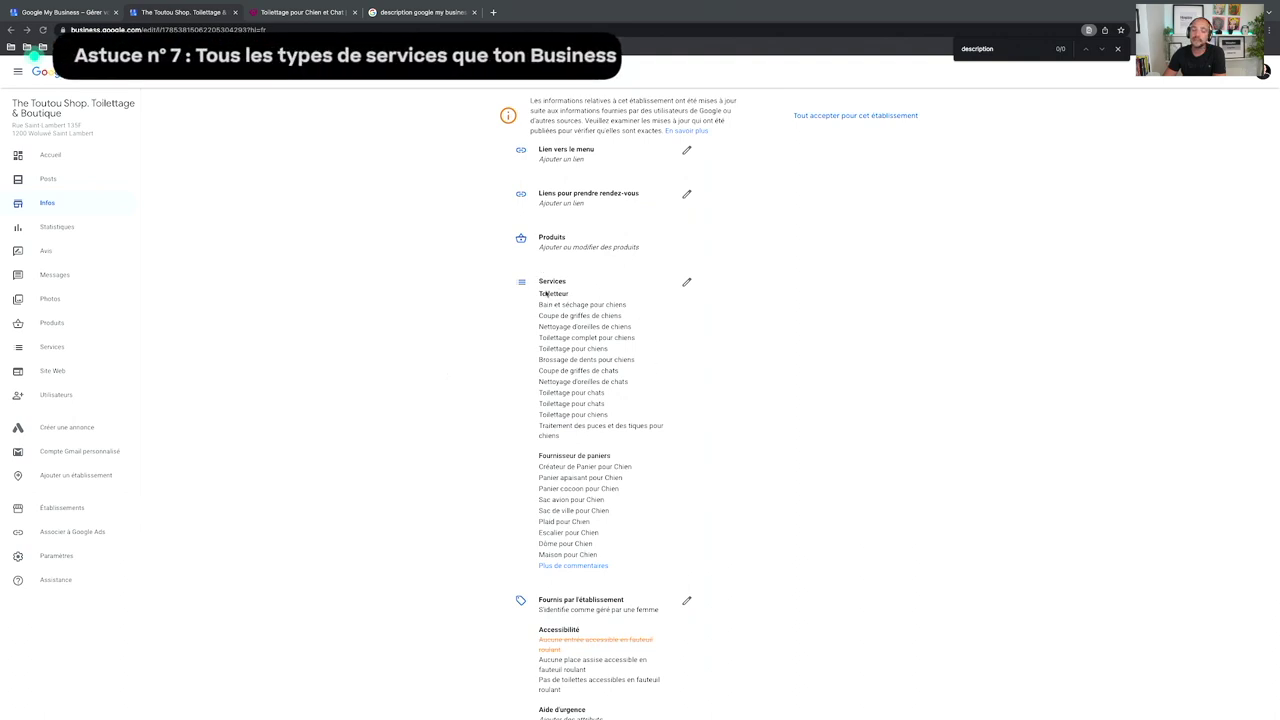
Step: Open the listing's services and examine all the entries from the Toiletteur category through the last category
click(686, 284)
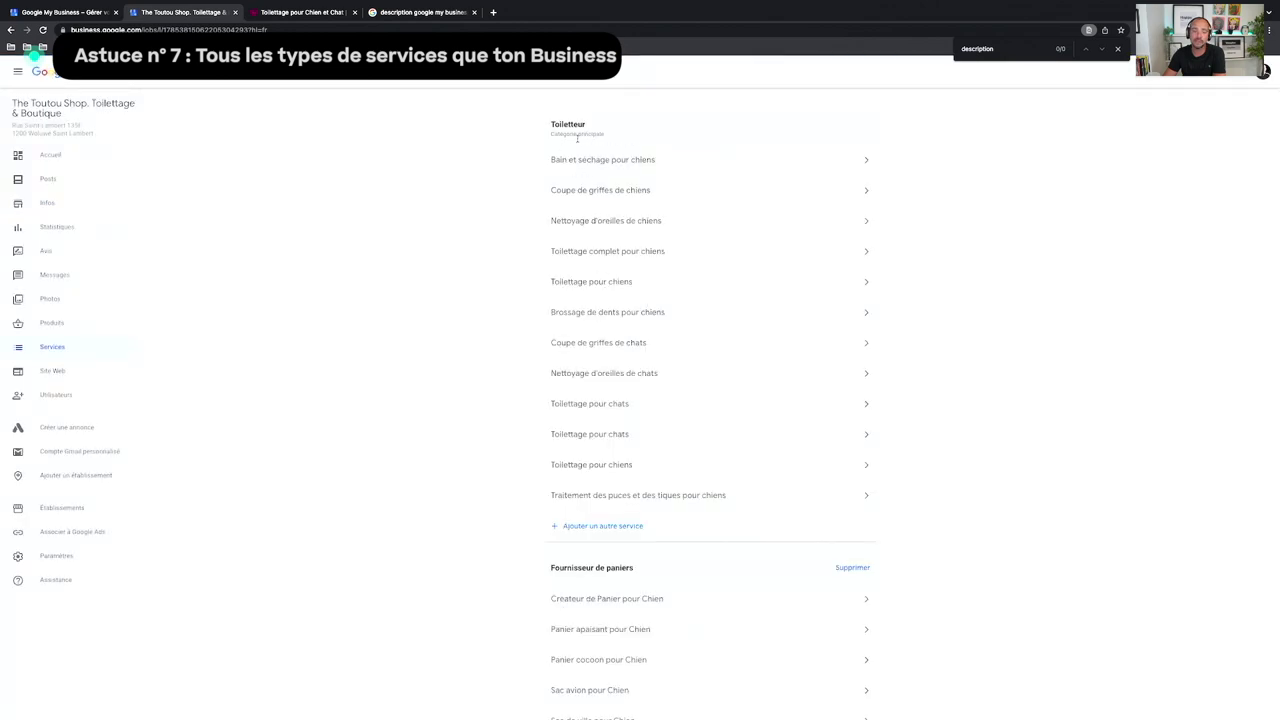
scroll(586, 358, down, 2)
scroll(570, 330, up, 2)
scroll(591, 337, down, 5)
scroll(595, 240, down, 5)
scroll(590, 400, down, 2)
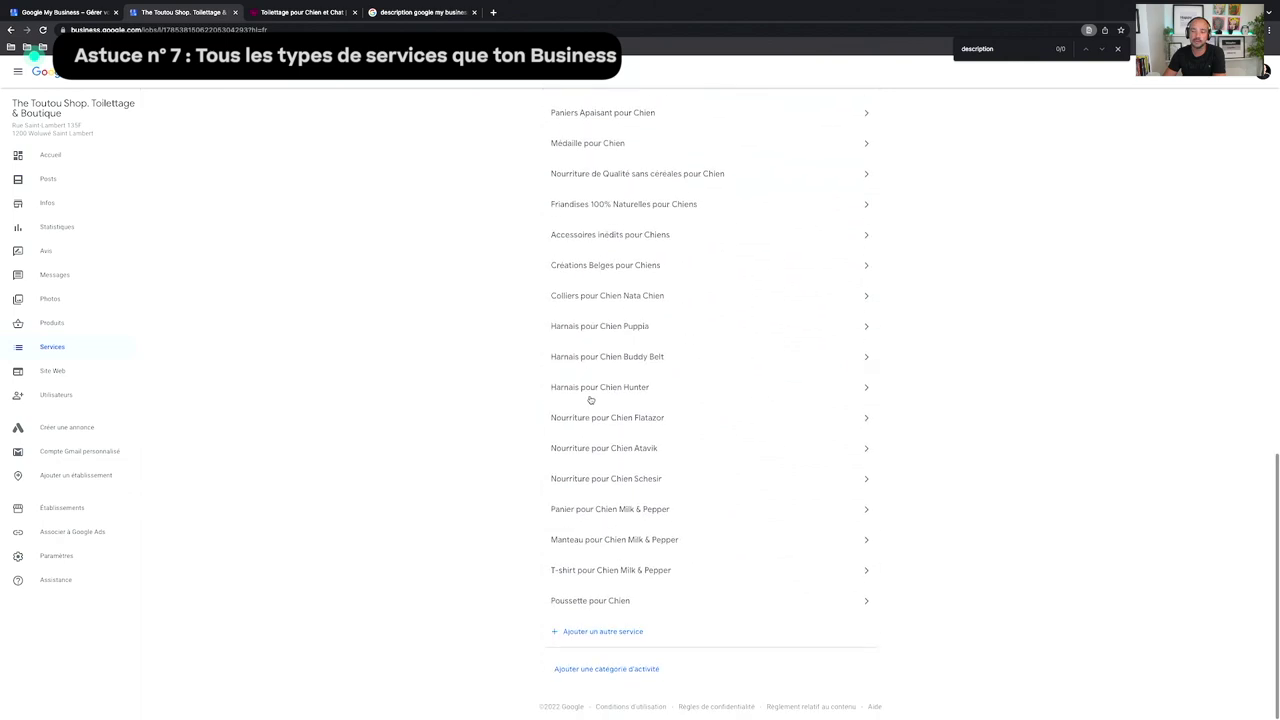
scroll(625, 495, up, 5)
scroll(631, 498, up, 4)
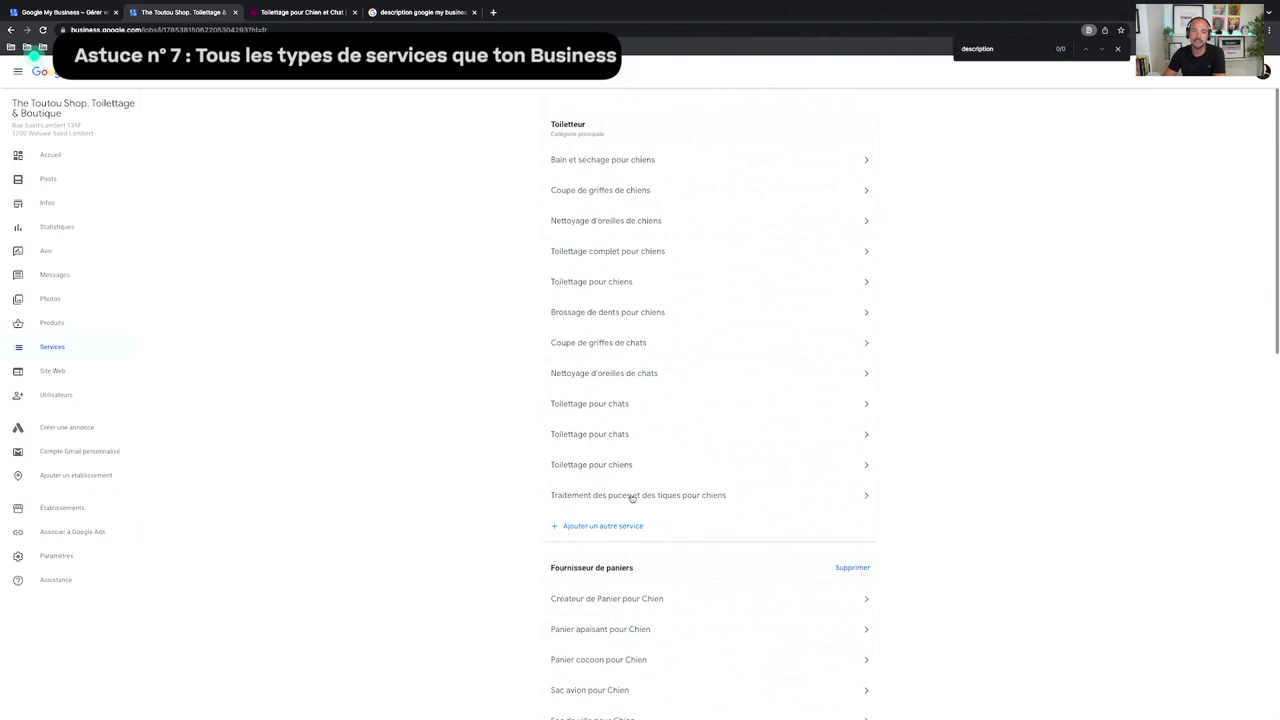
Step: Check the shop menu on the website's The Toutou Shop. Woluwé page, and return to the listing's services
click(300, 12)
scroll(315, 127, up, 4)
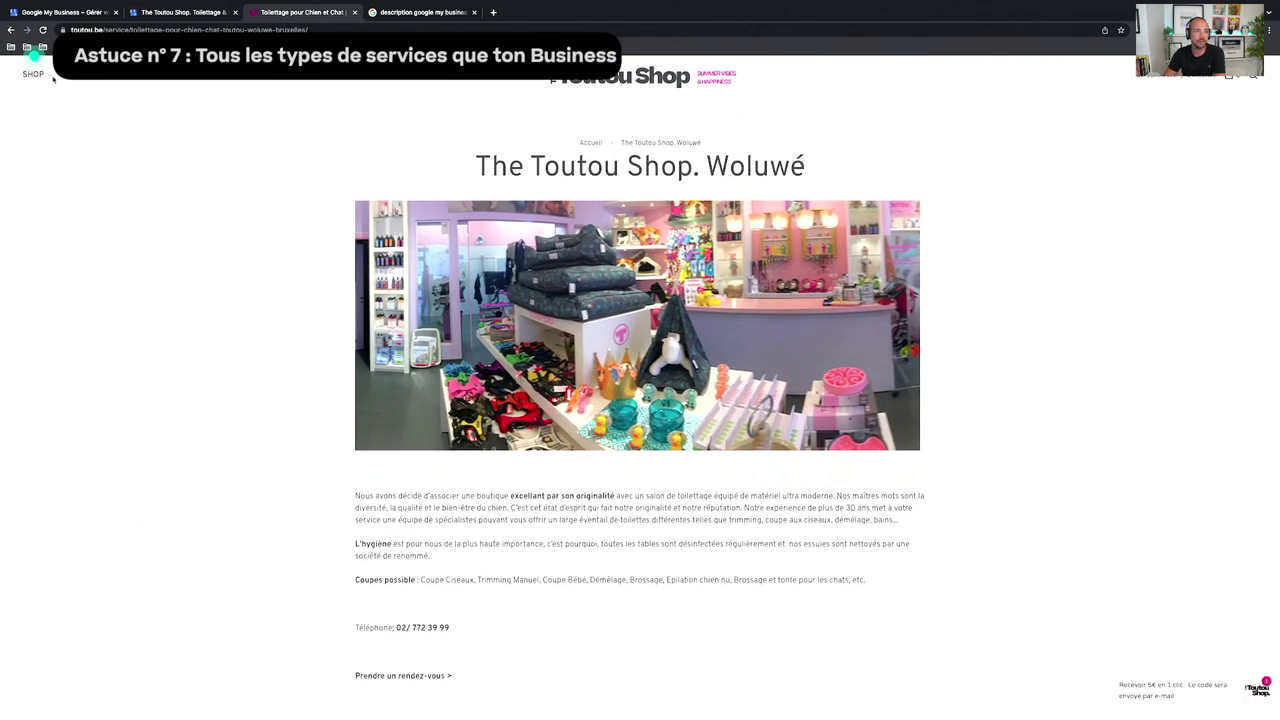
mouse_move(40, 79)
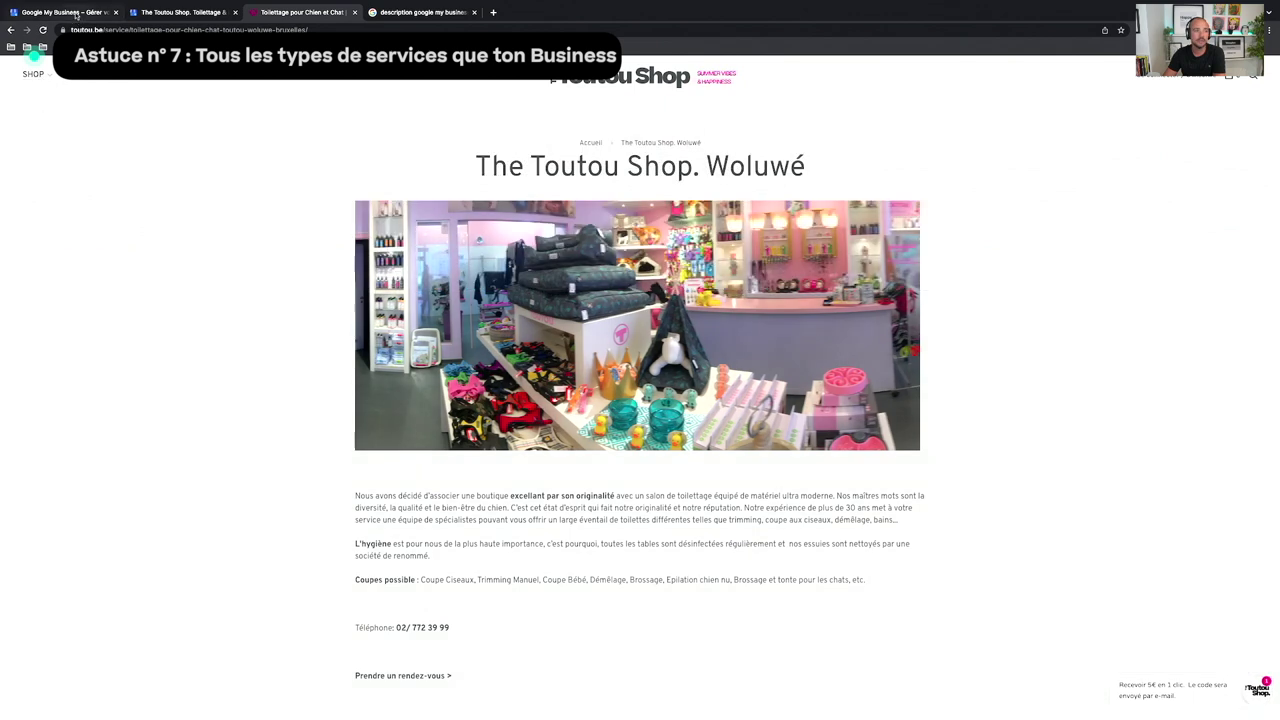
click(85, 14)
click(170, 12)
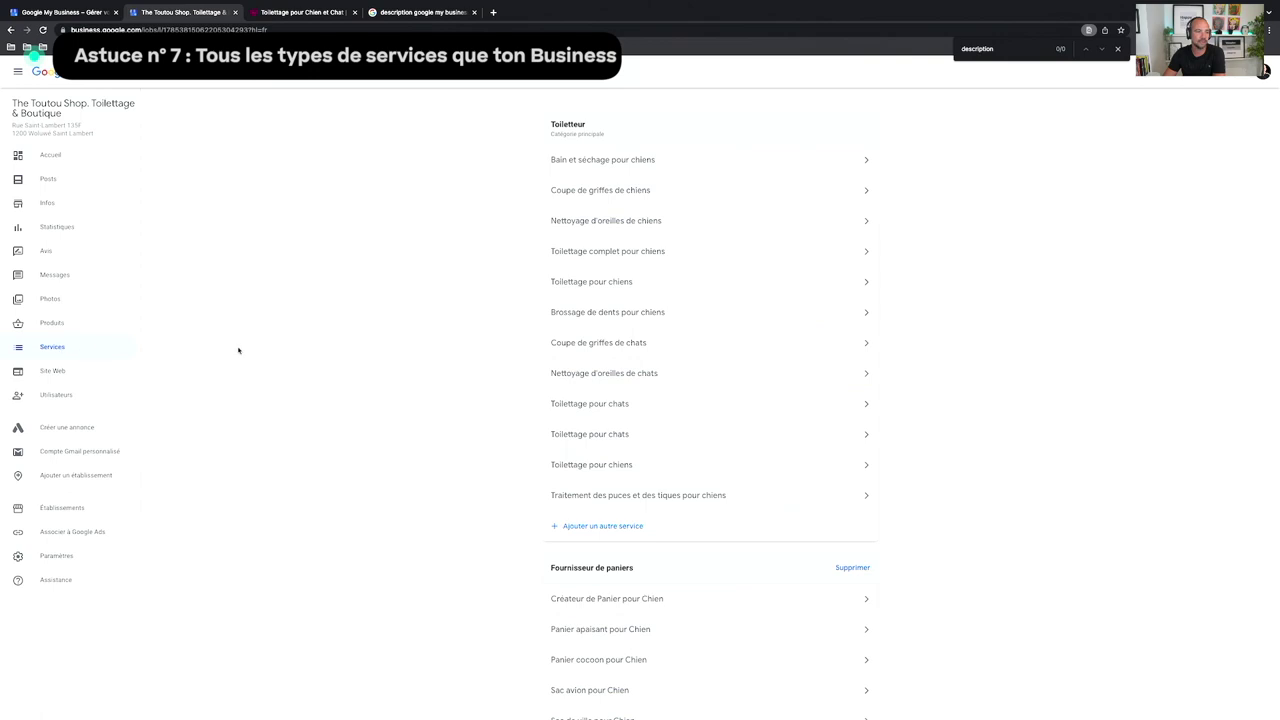
Step: Return to the listing's information, open the business categories and highlight the main category Toiletteur without changing it
click(50, 349)
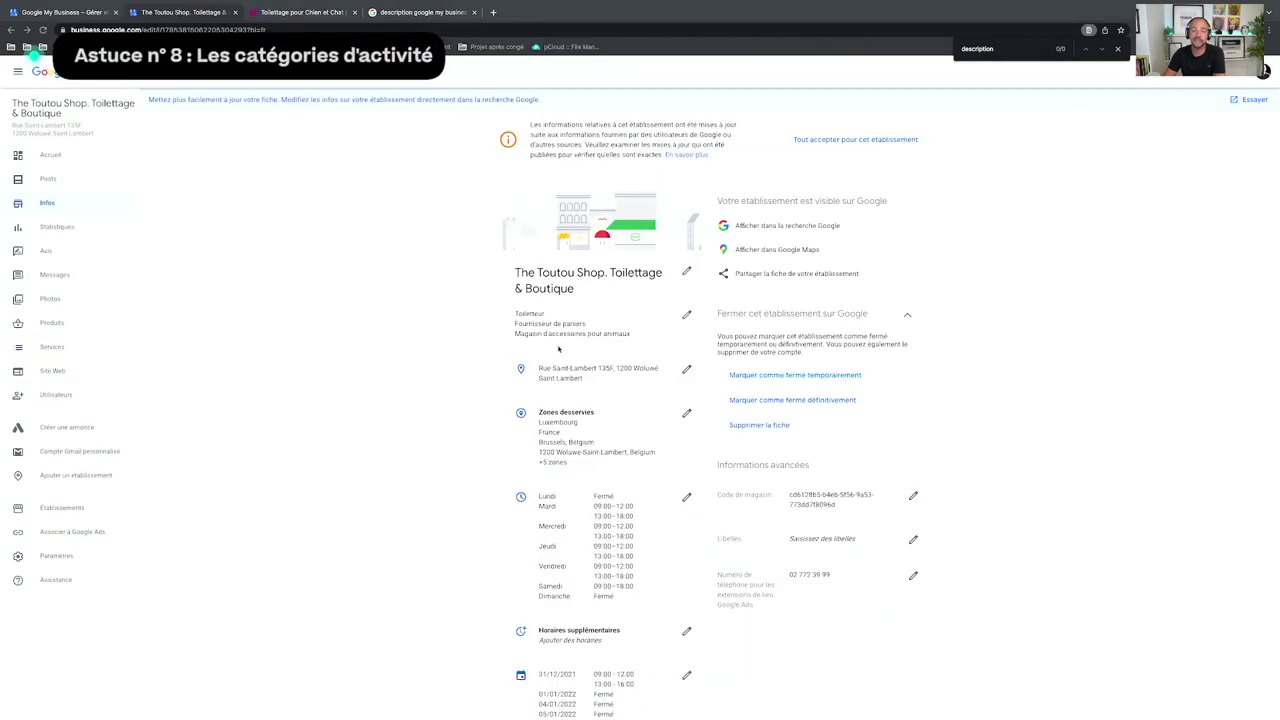
click(686, 316)
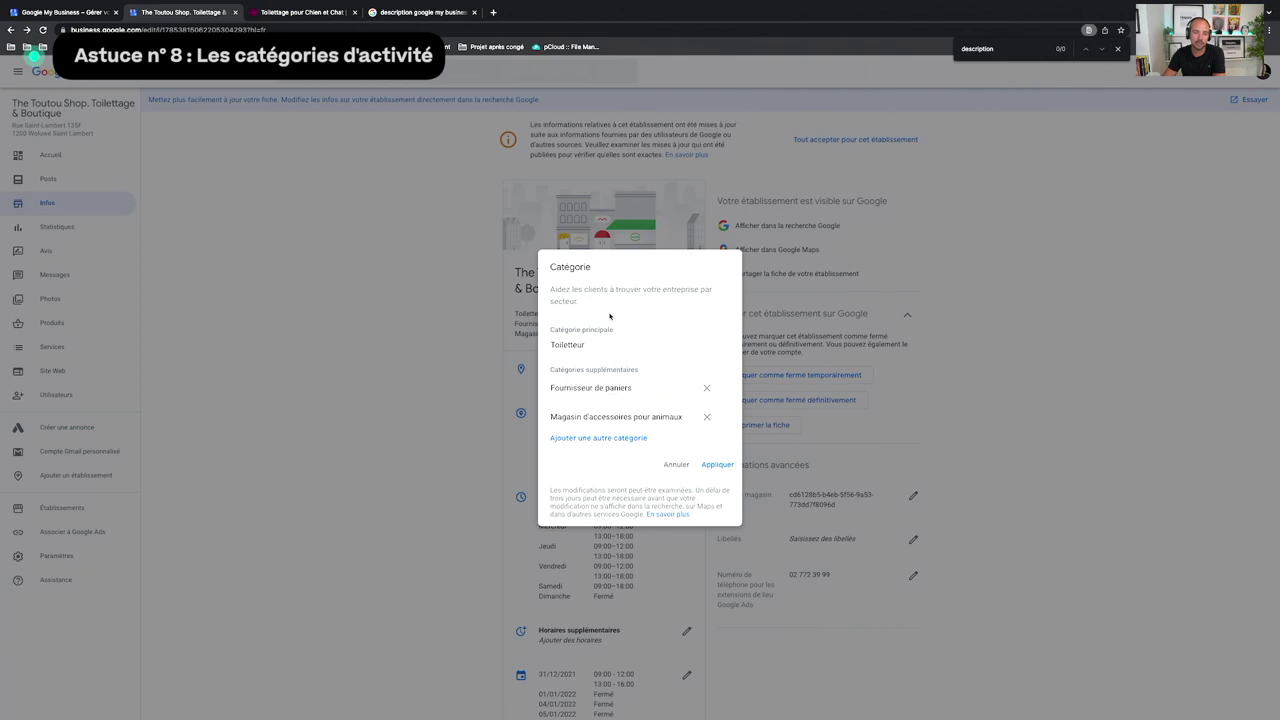
drag(551, 346, 604, 348)
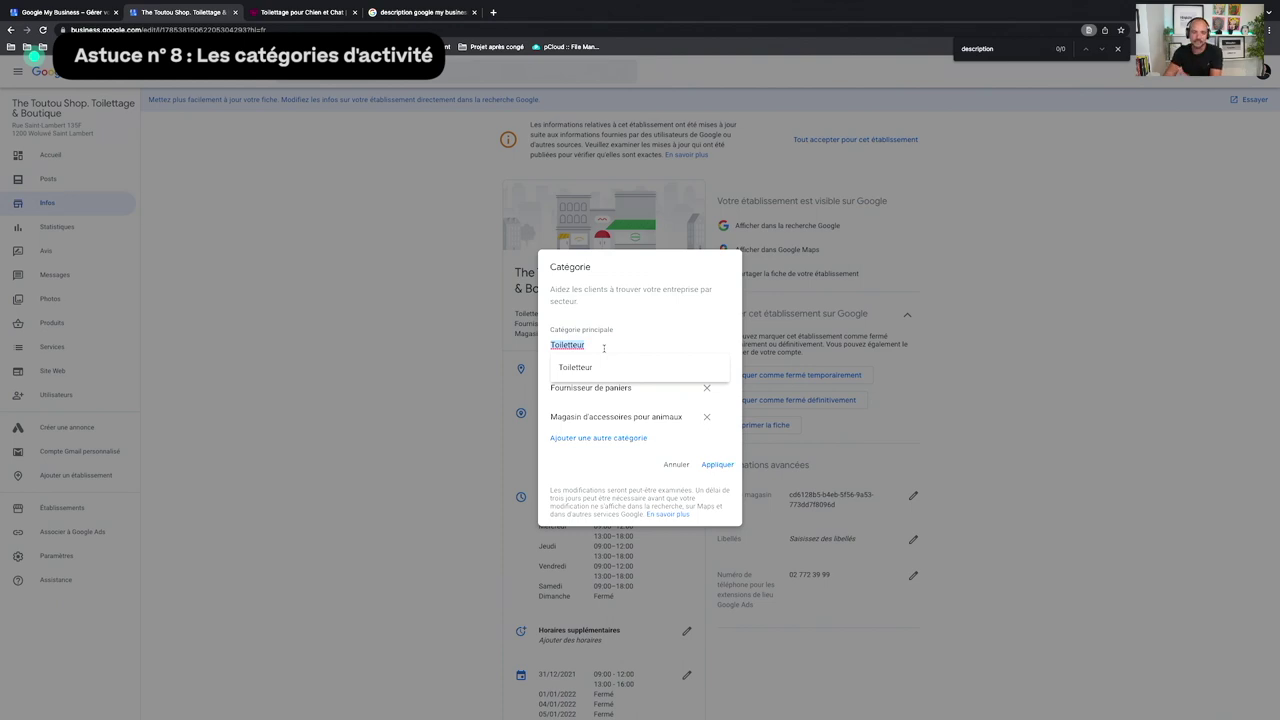
click(604, 348)
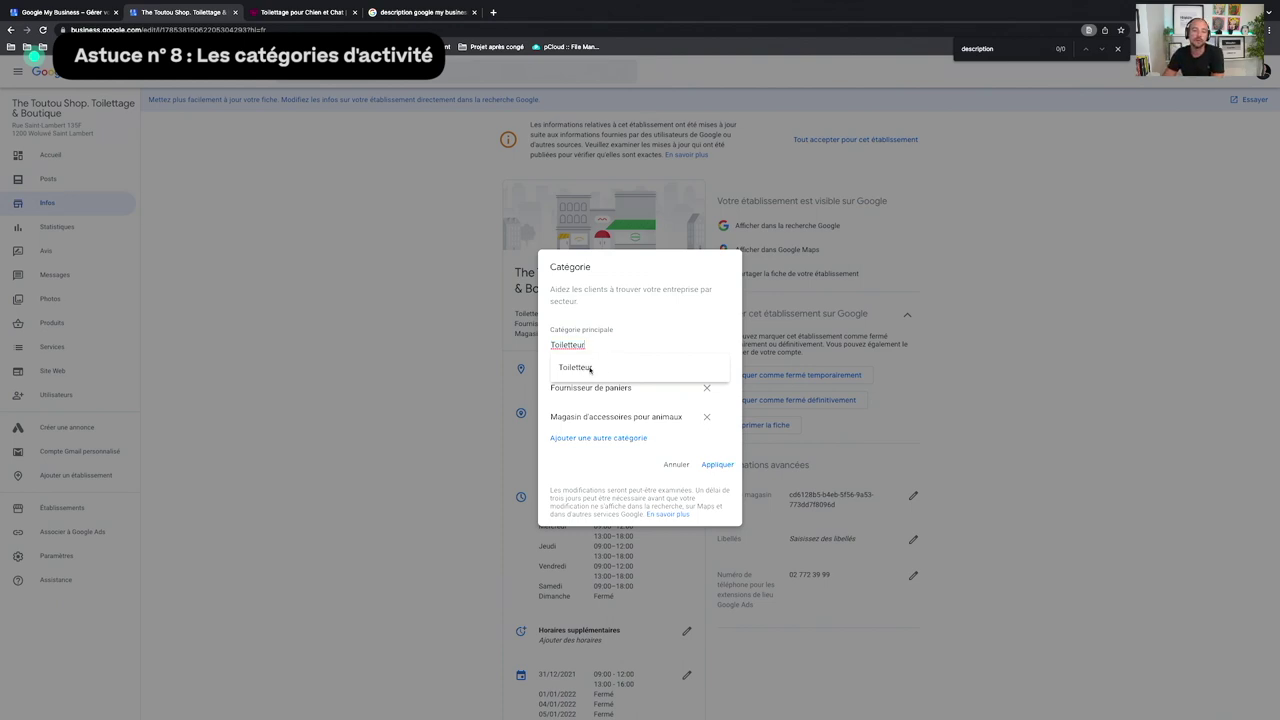
click(656, 328)
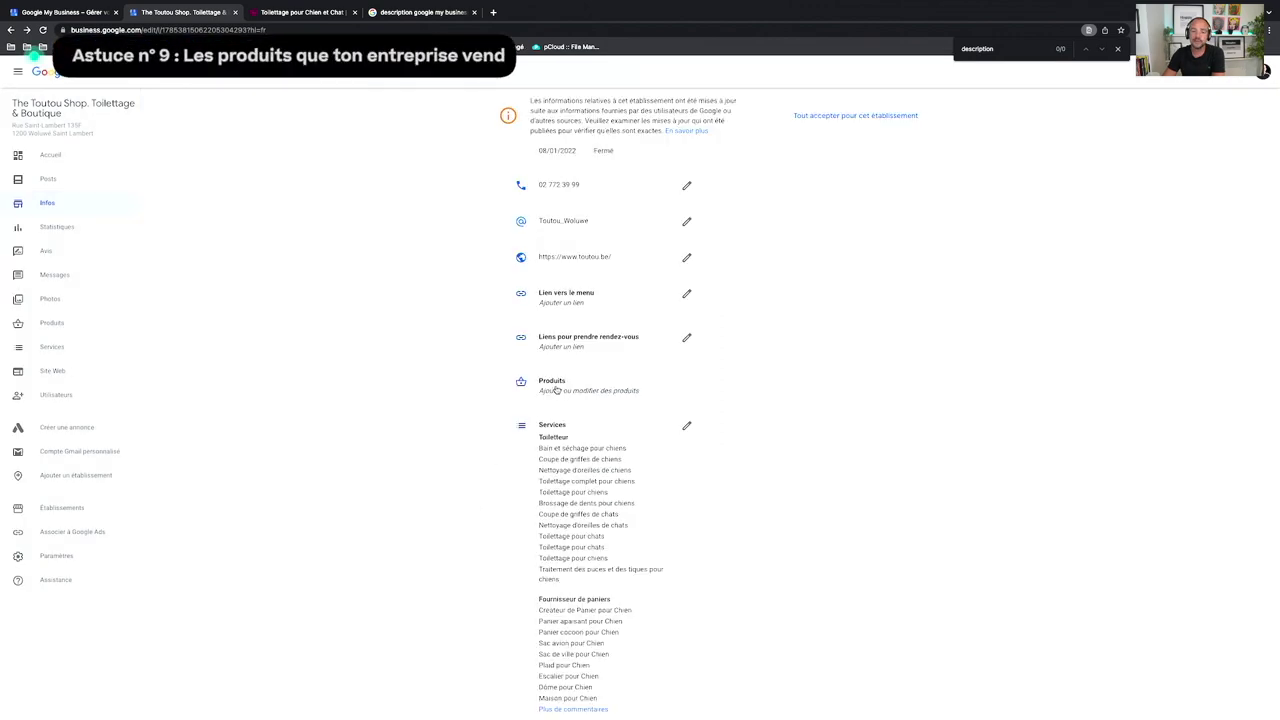
Step: Open the listing's Produits section and start a new product form
click(556, 390)
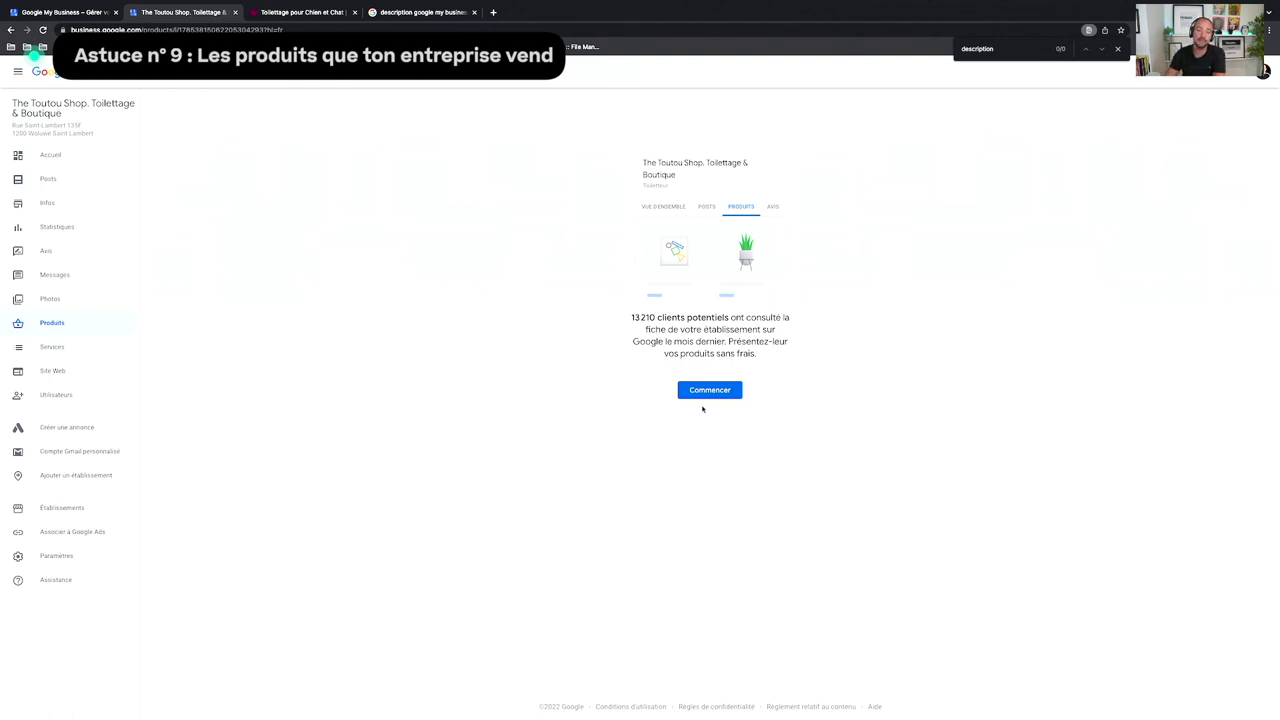
click(709, 392)
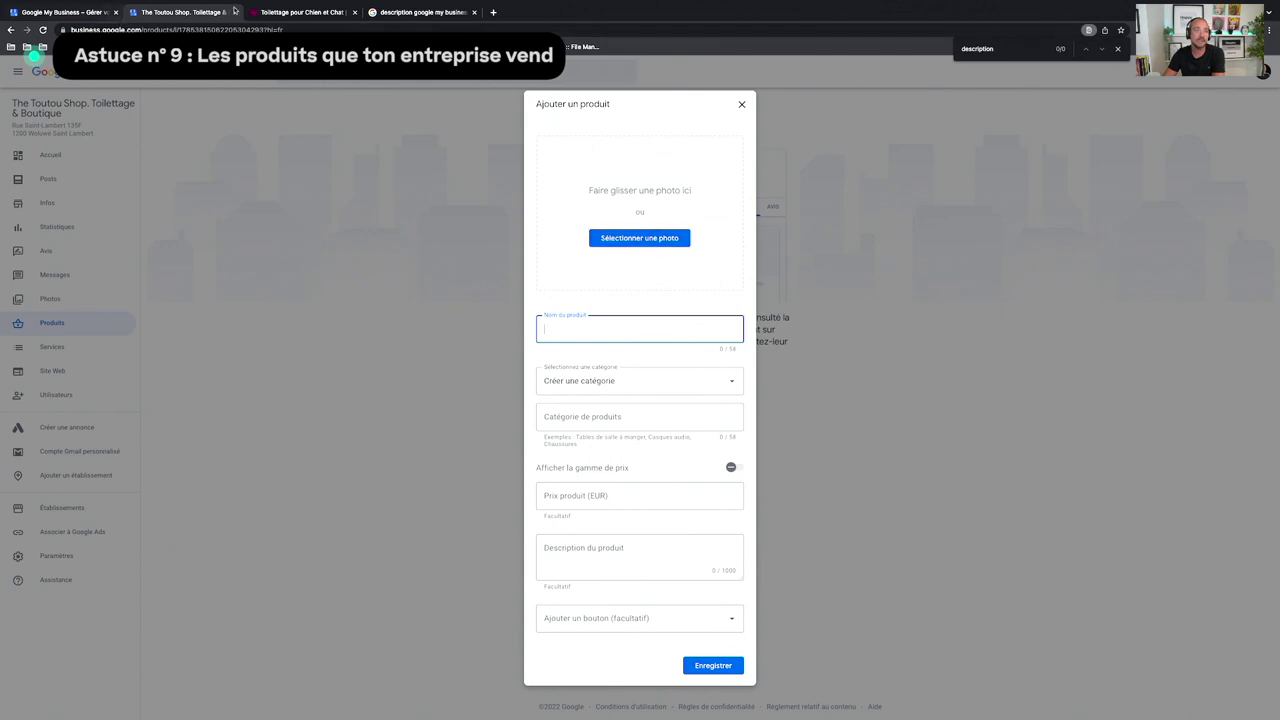
Step: Browse the product categories and featured products on the shop website's homepage, and return to inspect the product form without saving
click(287, 13)
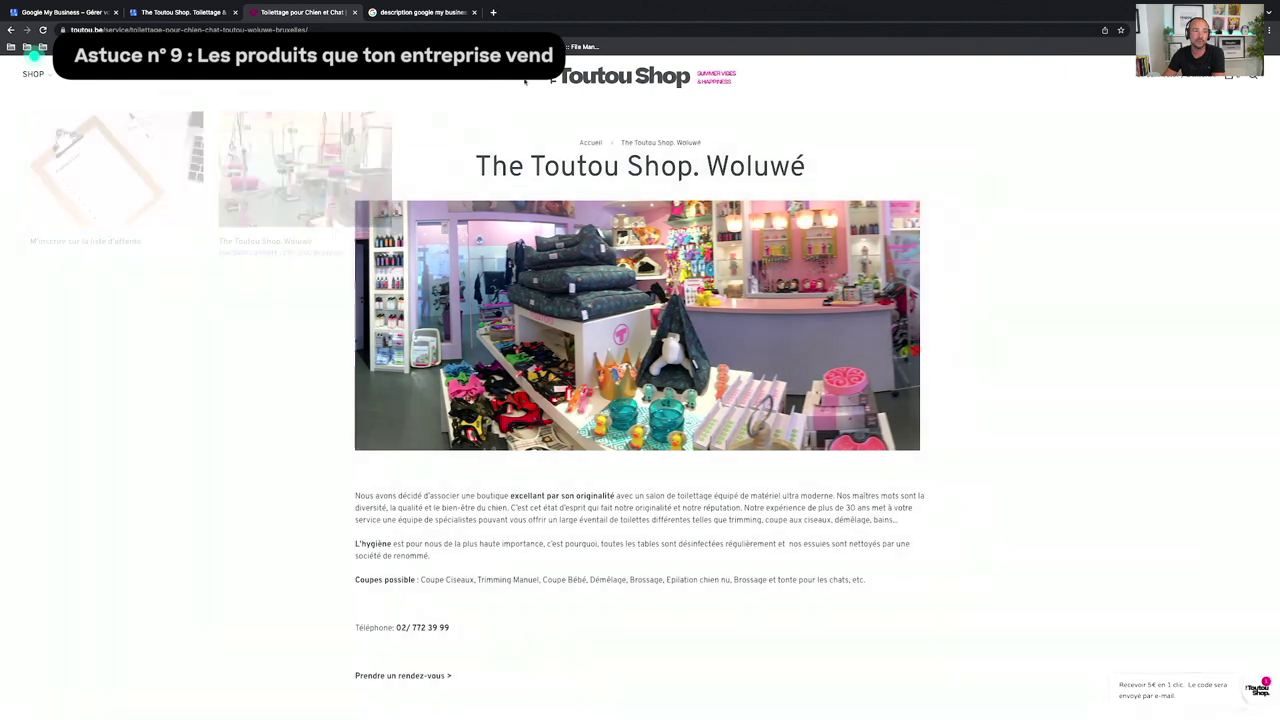
click(588, 76)
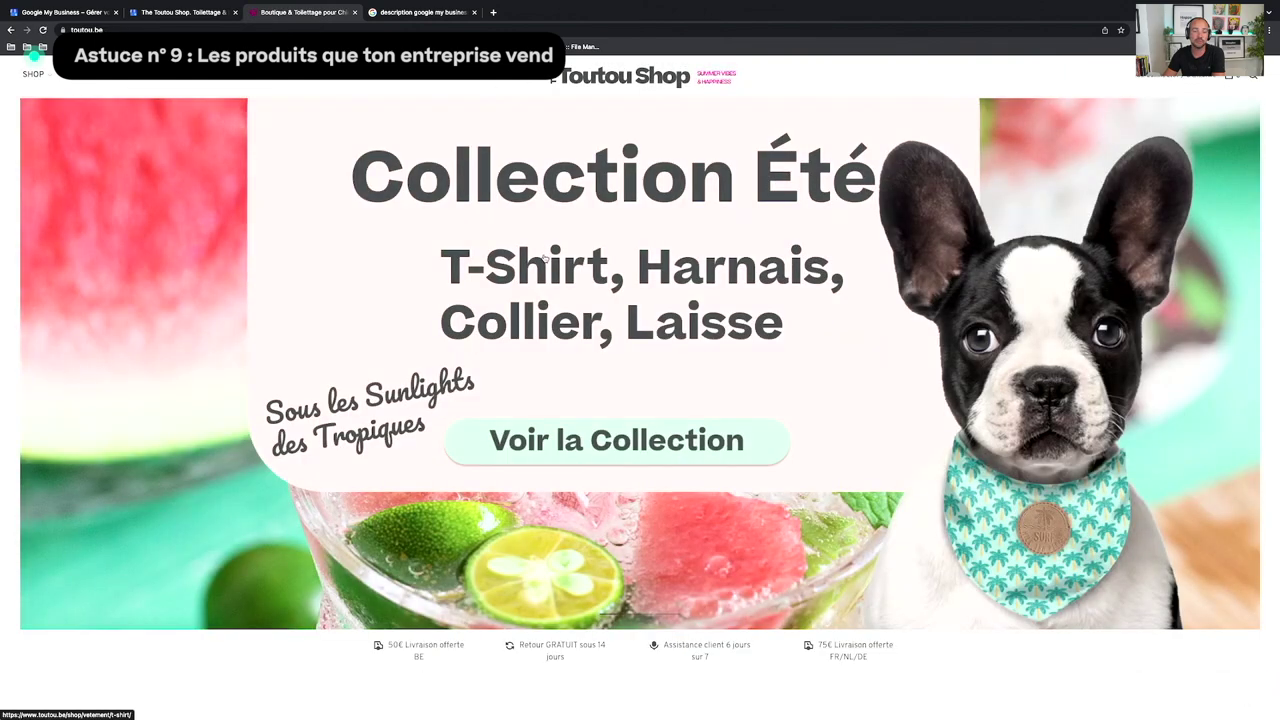
scroll(557, 246, down, 6)
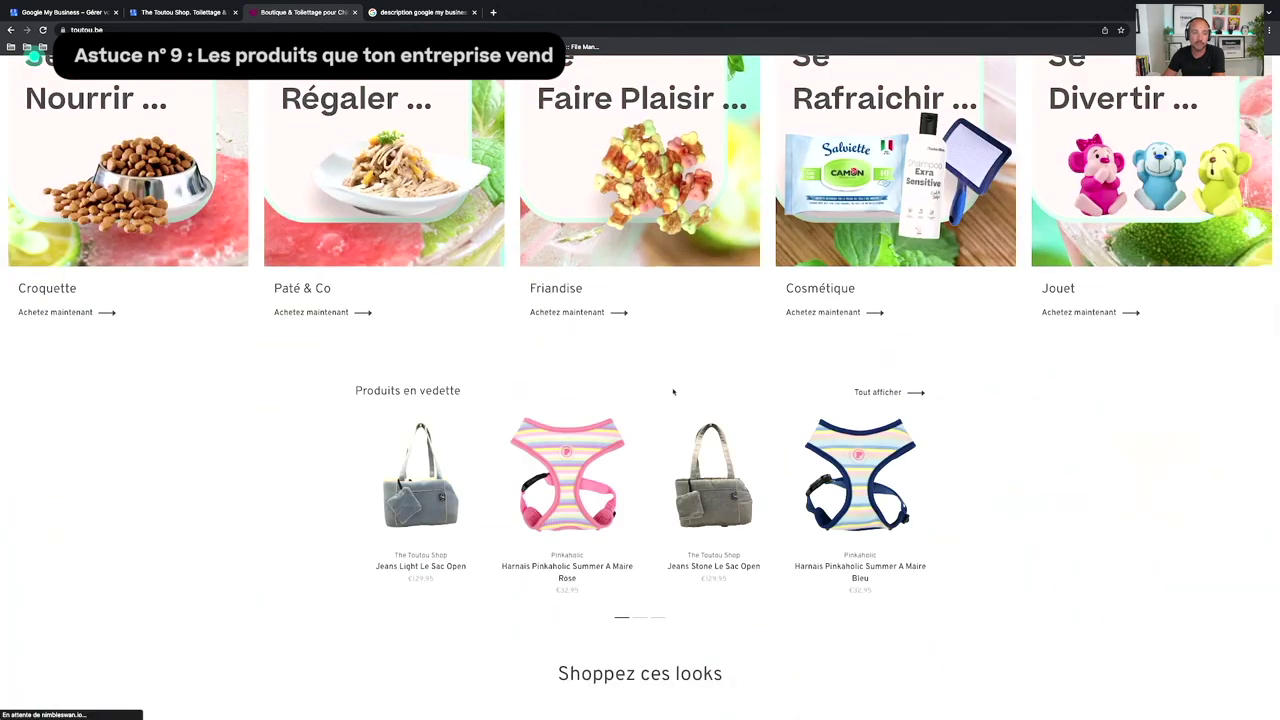
scroll(673, 392, up, 3)
key(ctrl+shift+Tab)
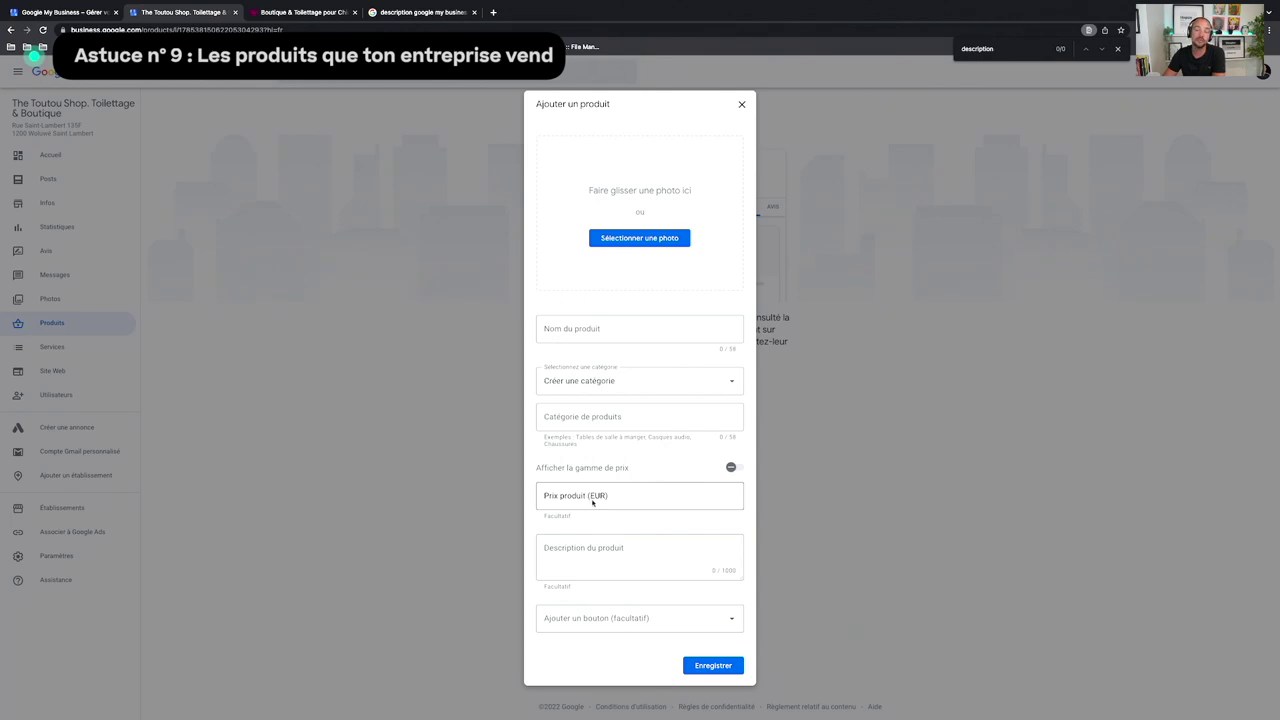
click(640, 328)
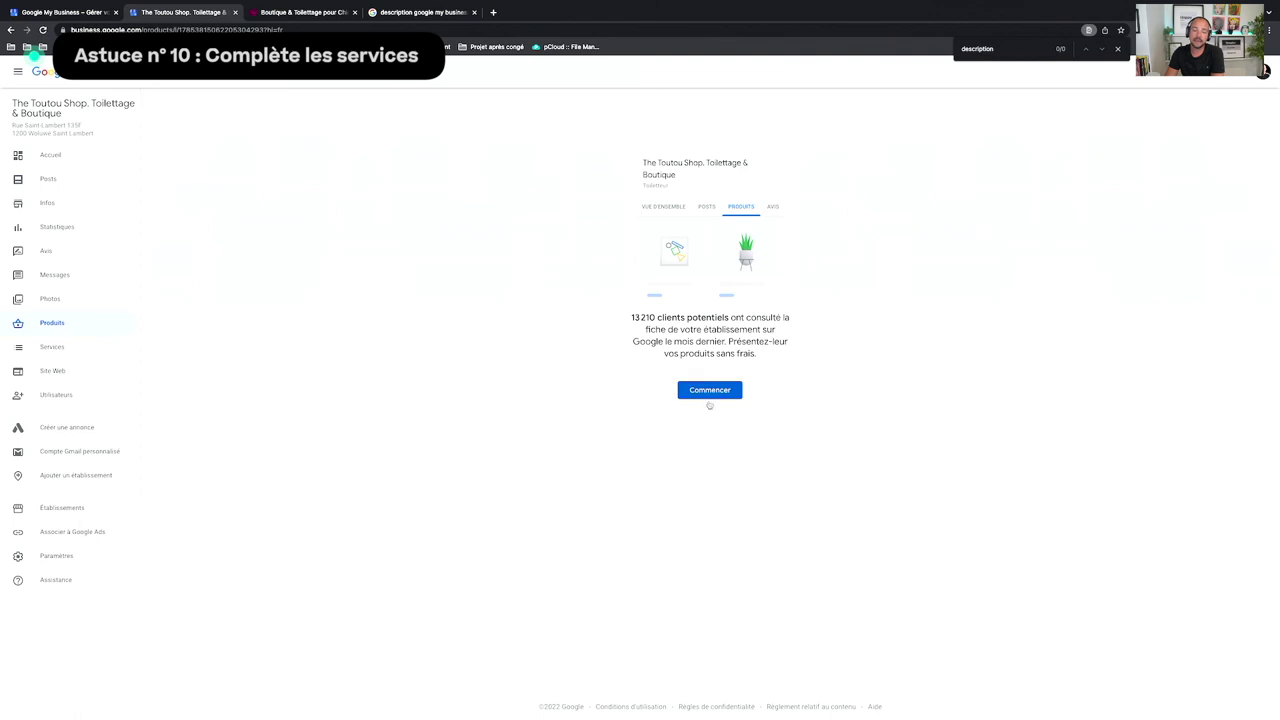
click(710, 392)
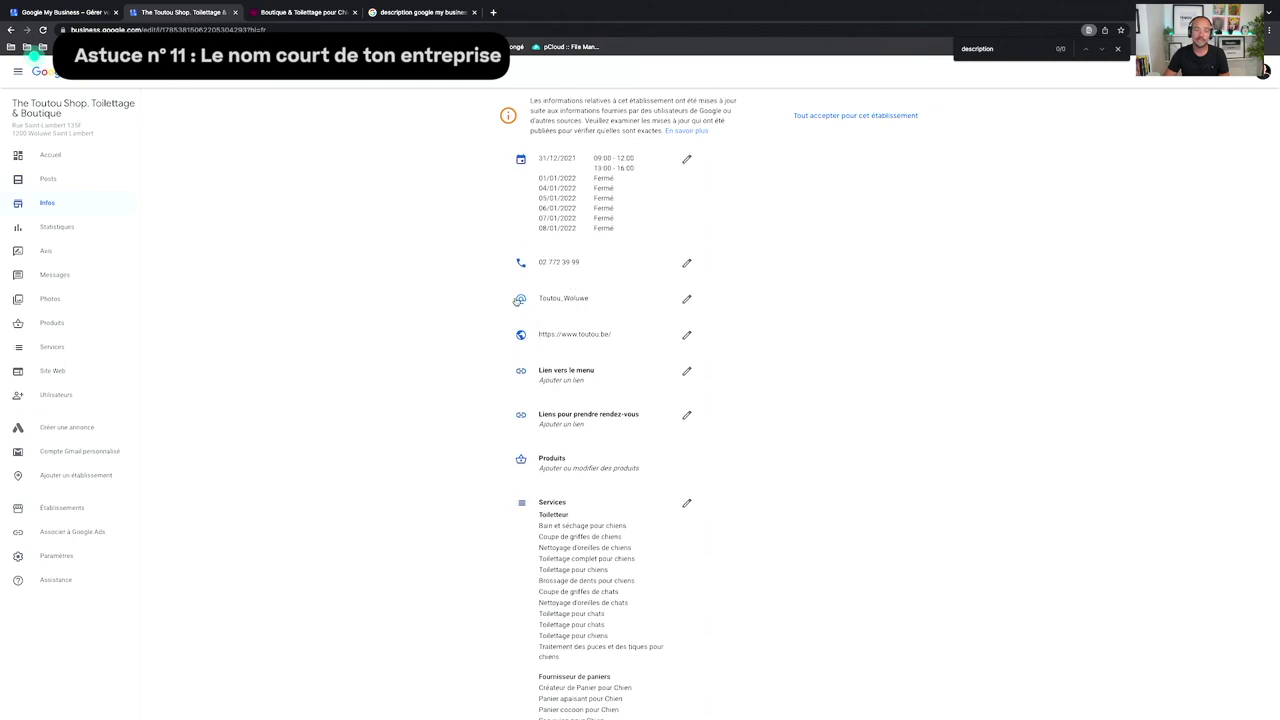
Step: Open the short profile name, highlight the dialog's title, and cancel without deleting the name
click(687, 299)
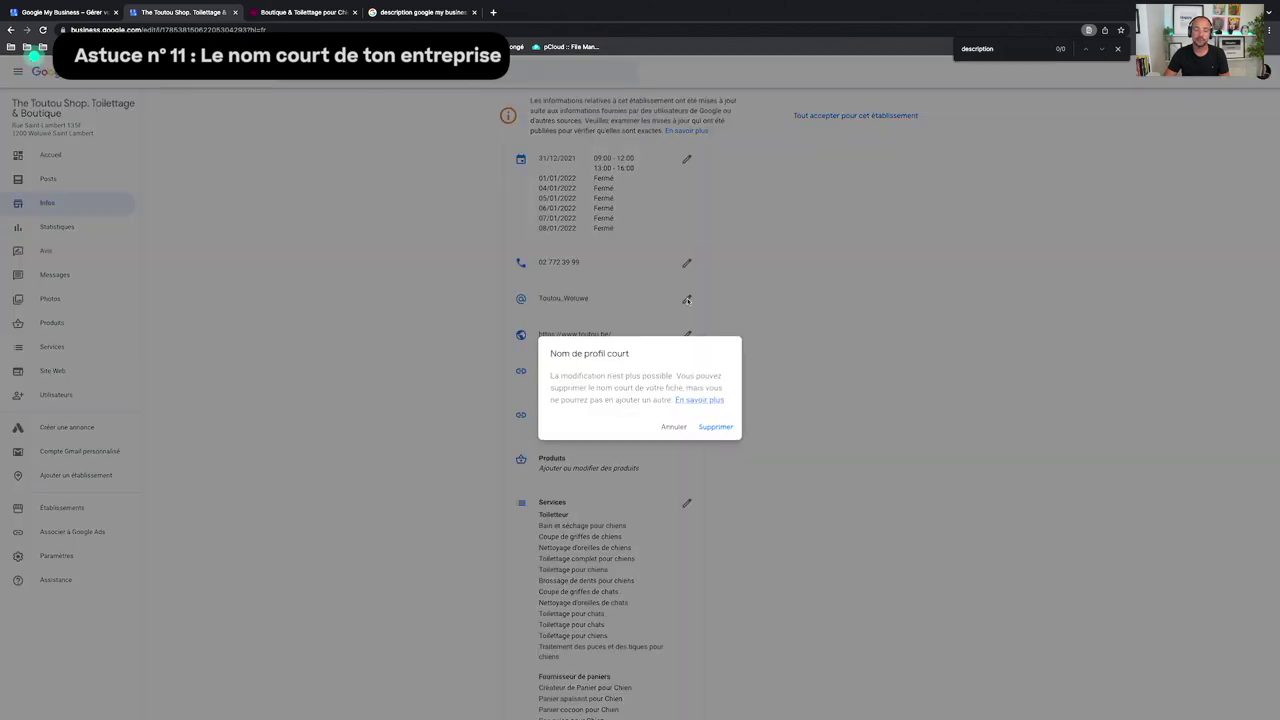
drag(556, 354, 661, 359)
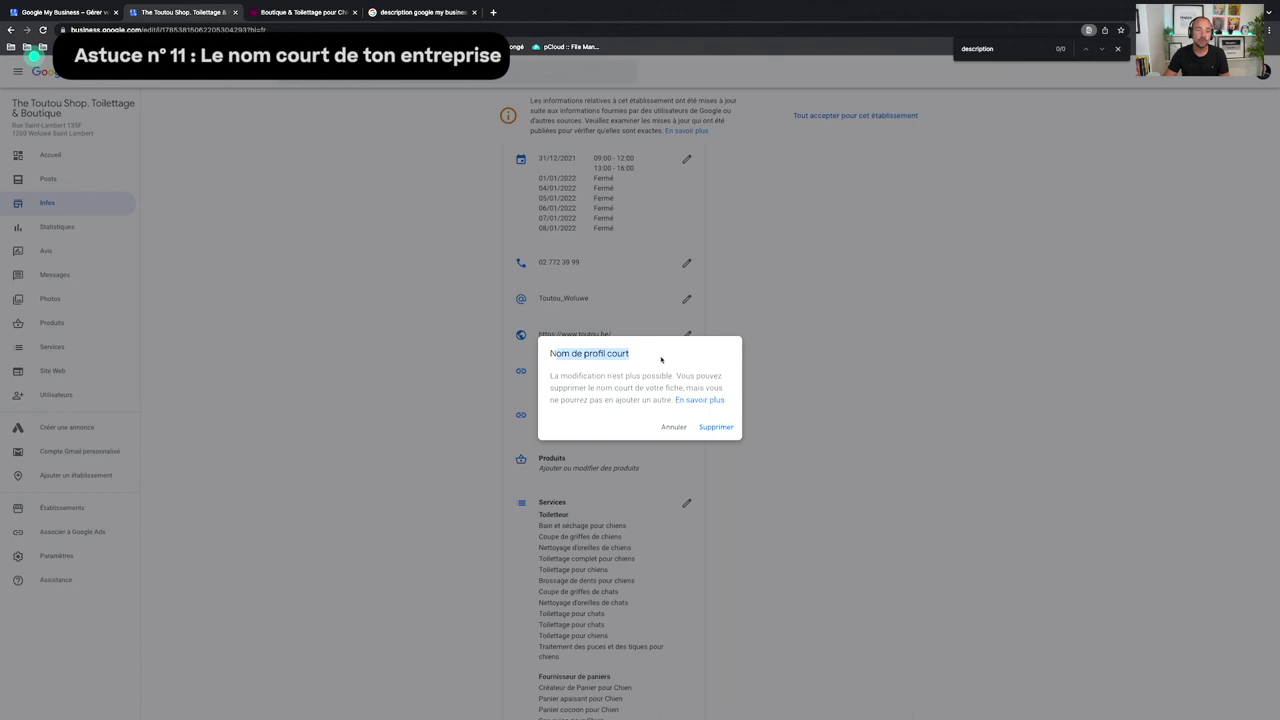
click(666, 428)
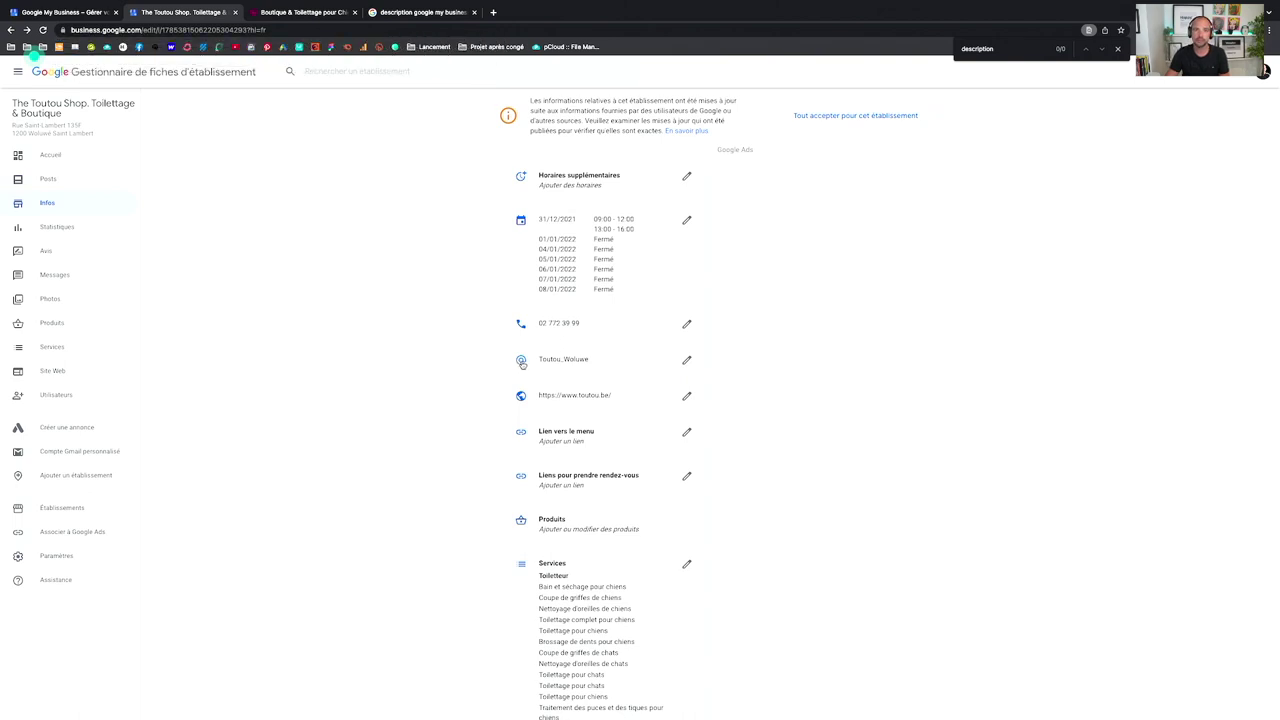
Step: Review the listing's opening hours, open the special holiday hours, and open the "Fournis par l'établissement" attributes for editing
scroll(444, 377, up, 1)
scroll(444, 377, up, 1)
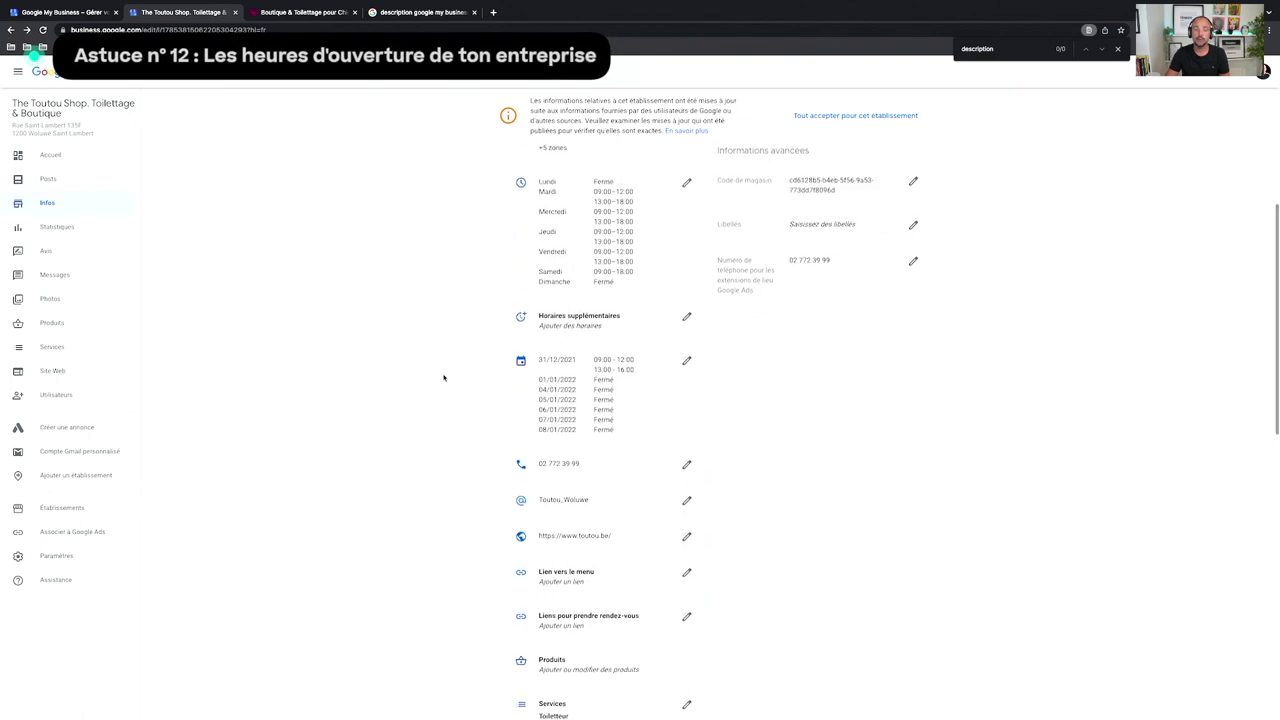
click(687, 359)
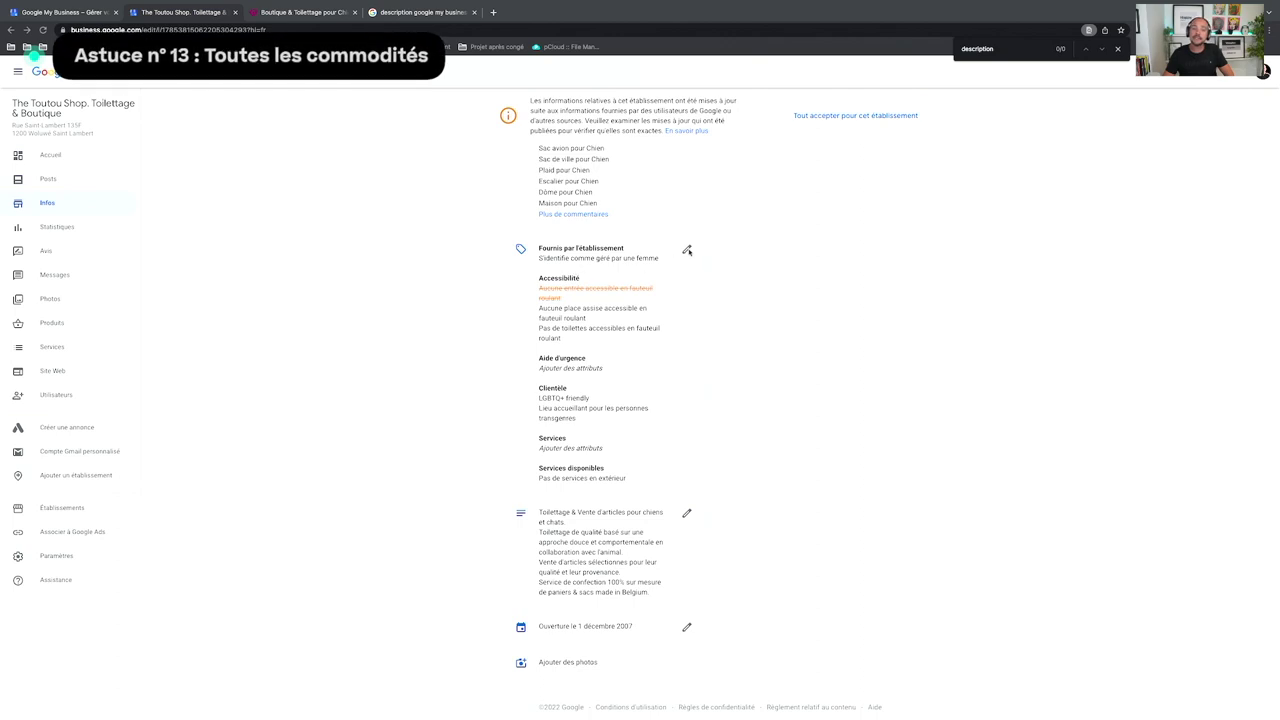
click(687, 250)
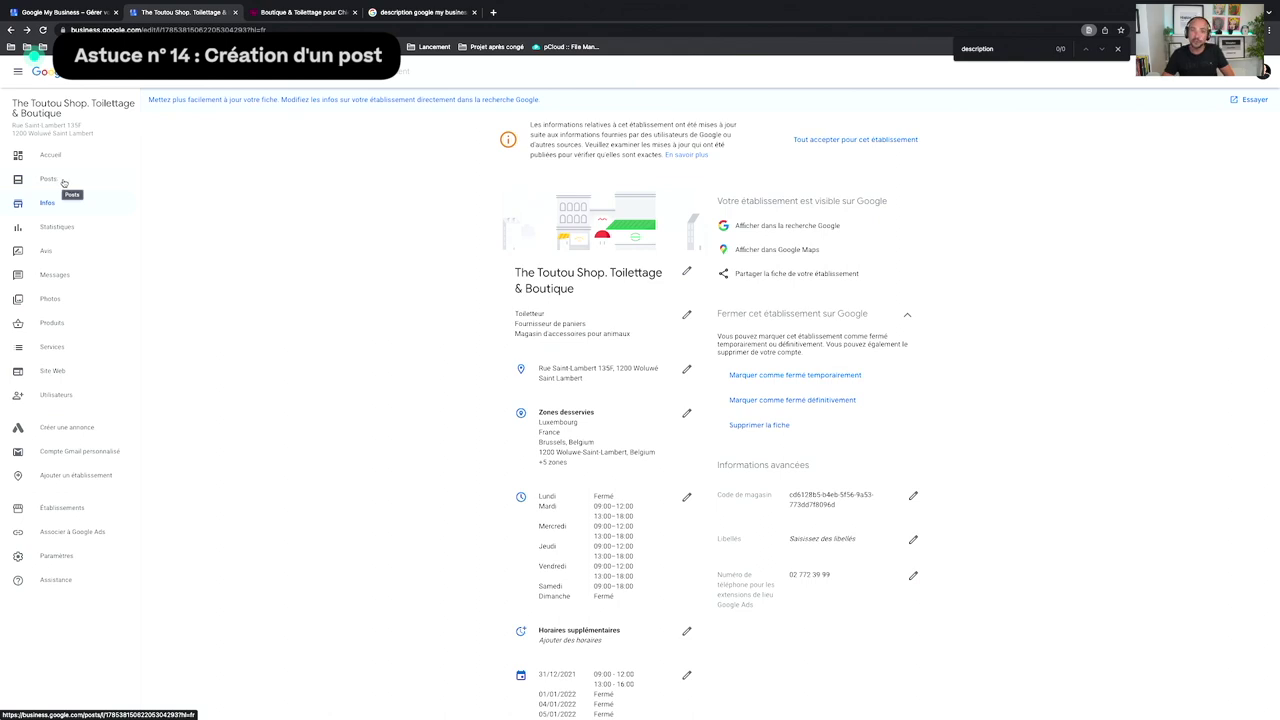
Step: Open the listing's Posts section and browse the published posts, from the New Year break announcement to the older December posts
click(49, 181)
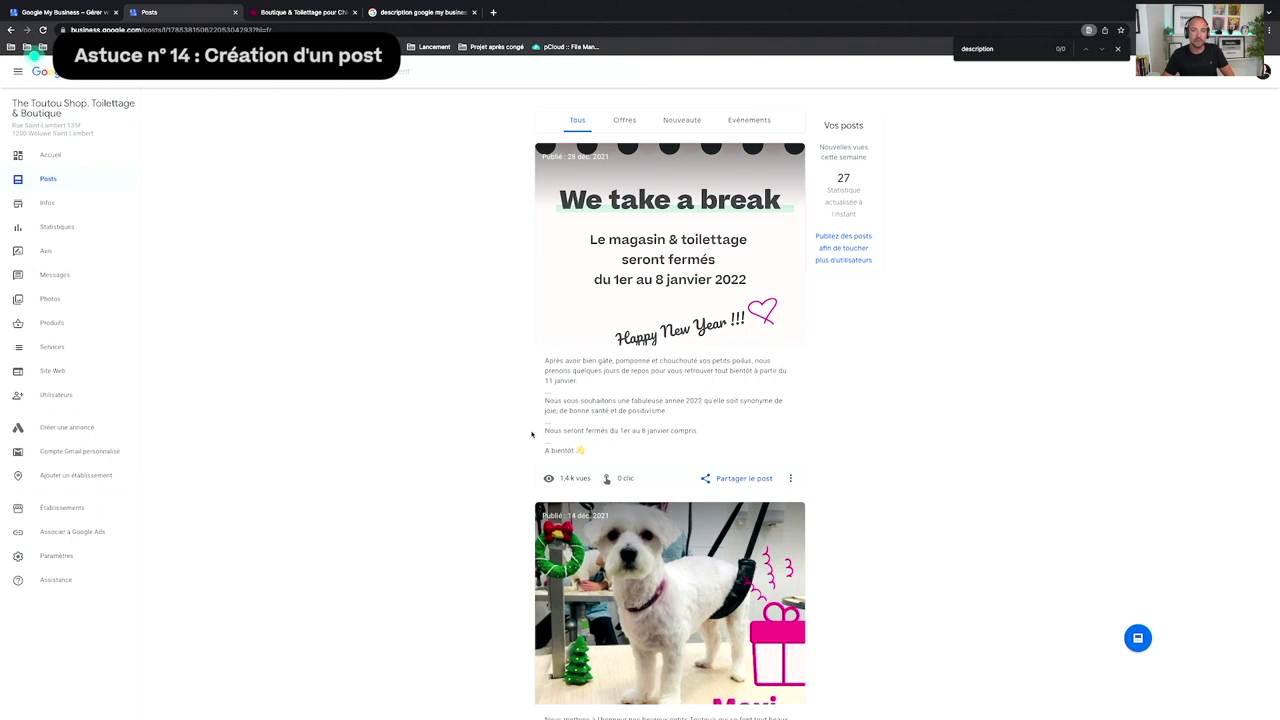
scroll(532, 434, down, 6)
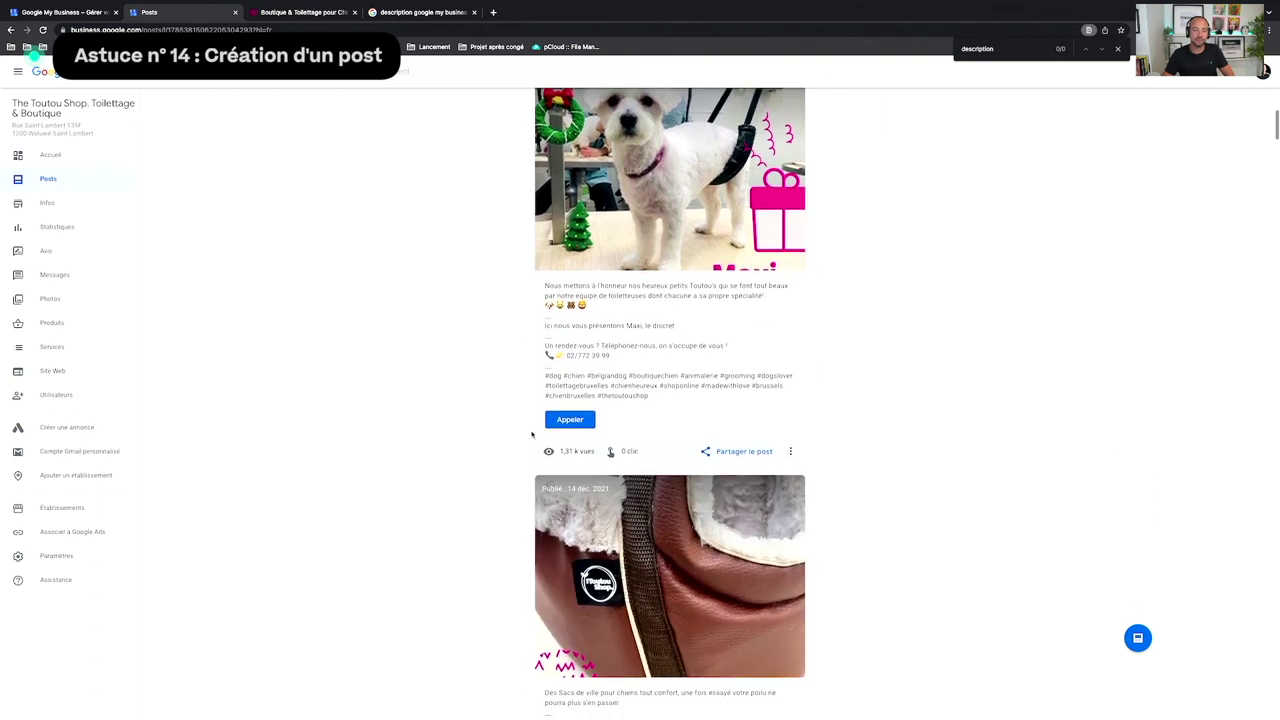
scroll(532, 434, down, 1)
scroll(530, 438, up, 5)
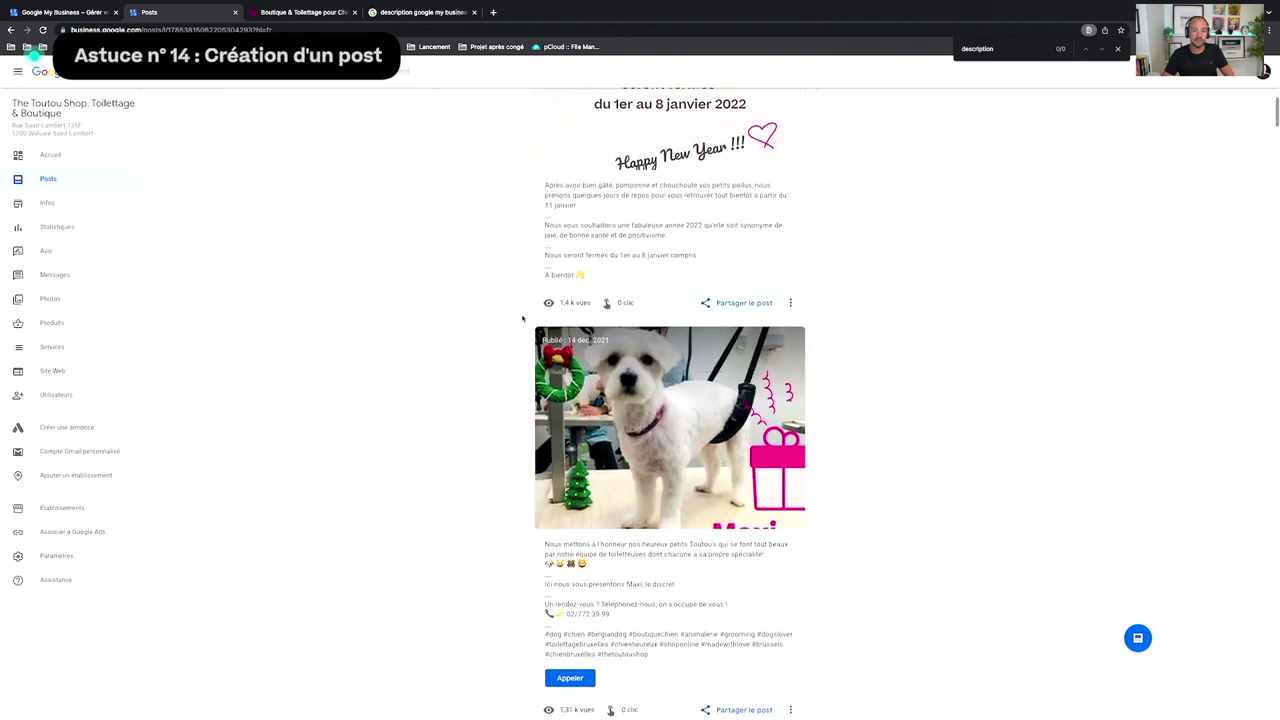
scroll(540, 425, up, 1)
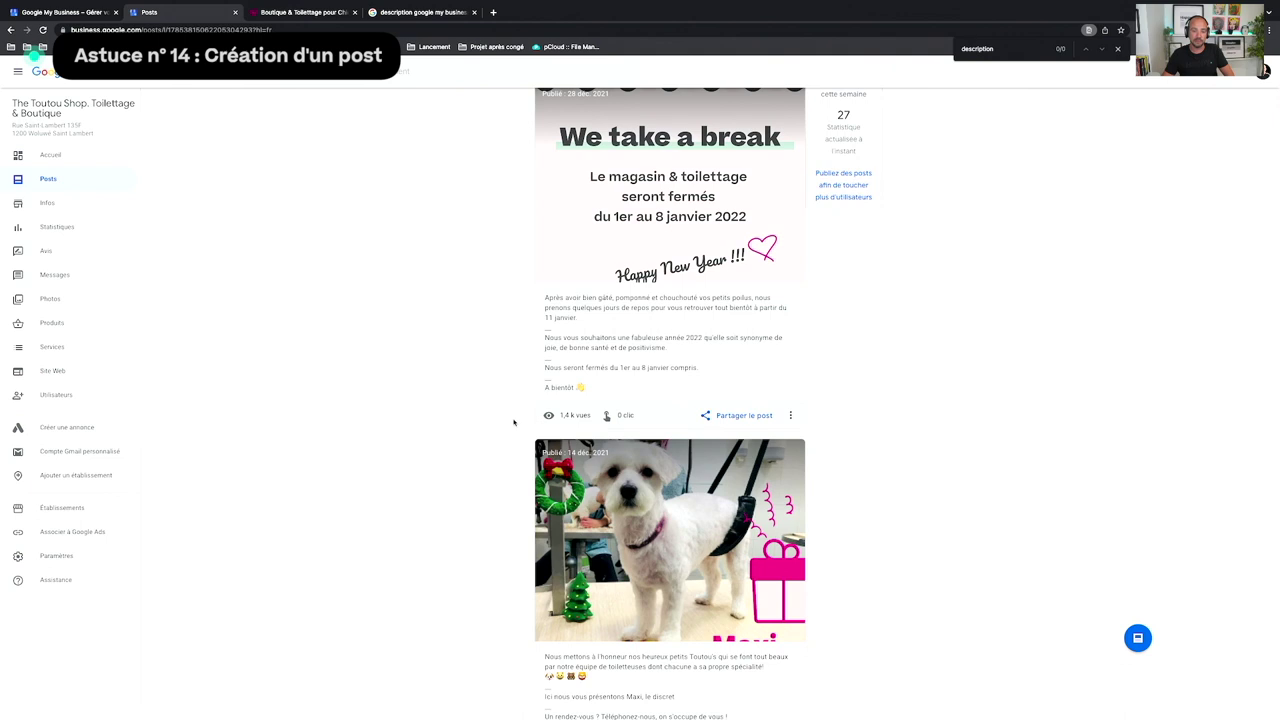
scroll(514, 422, down, 3)
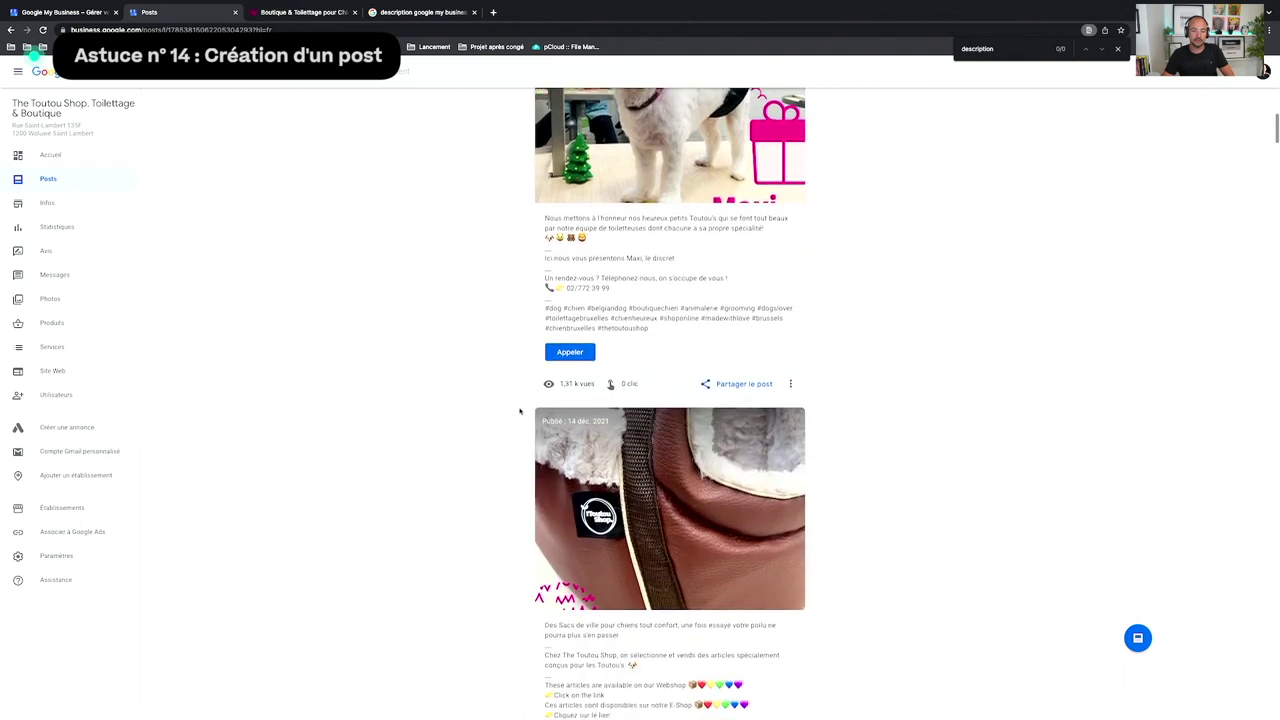
scroll(514, 420, down, 5)
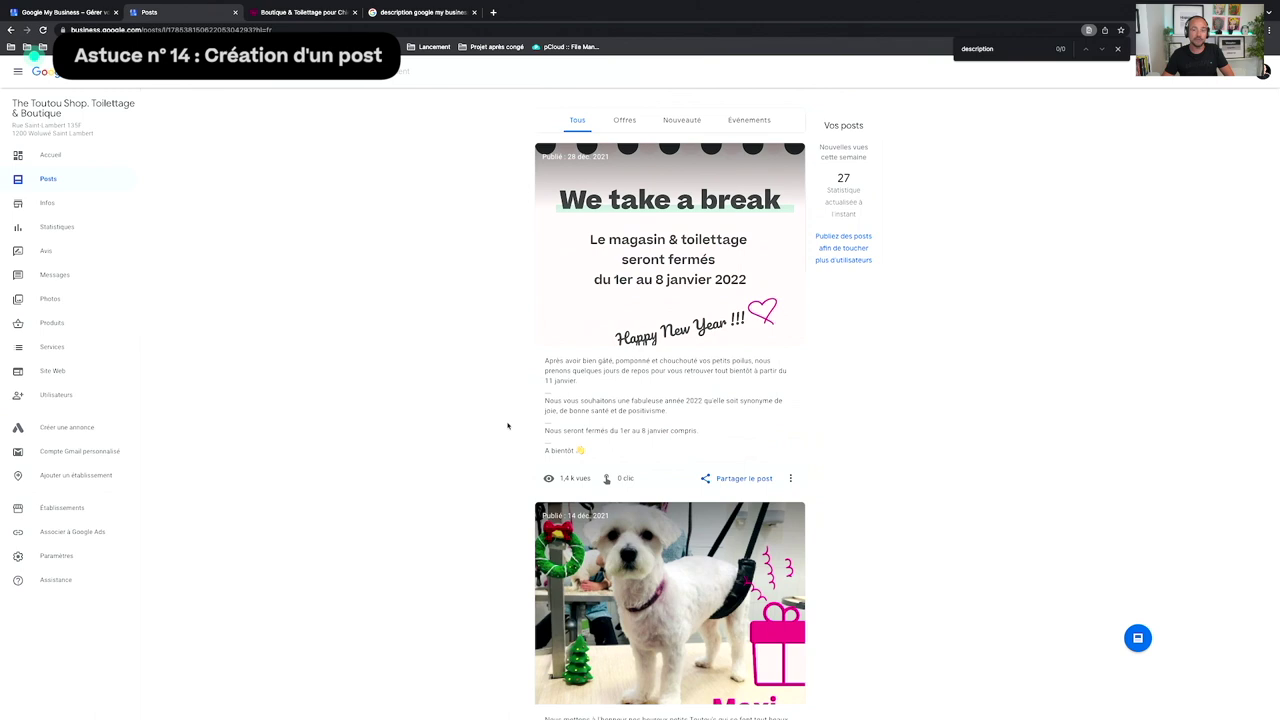
Step: Read the help article about post insights linked from the weekly views summary, and close it to return to the posts
click(843, 240)
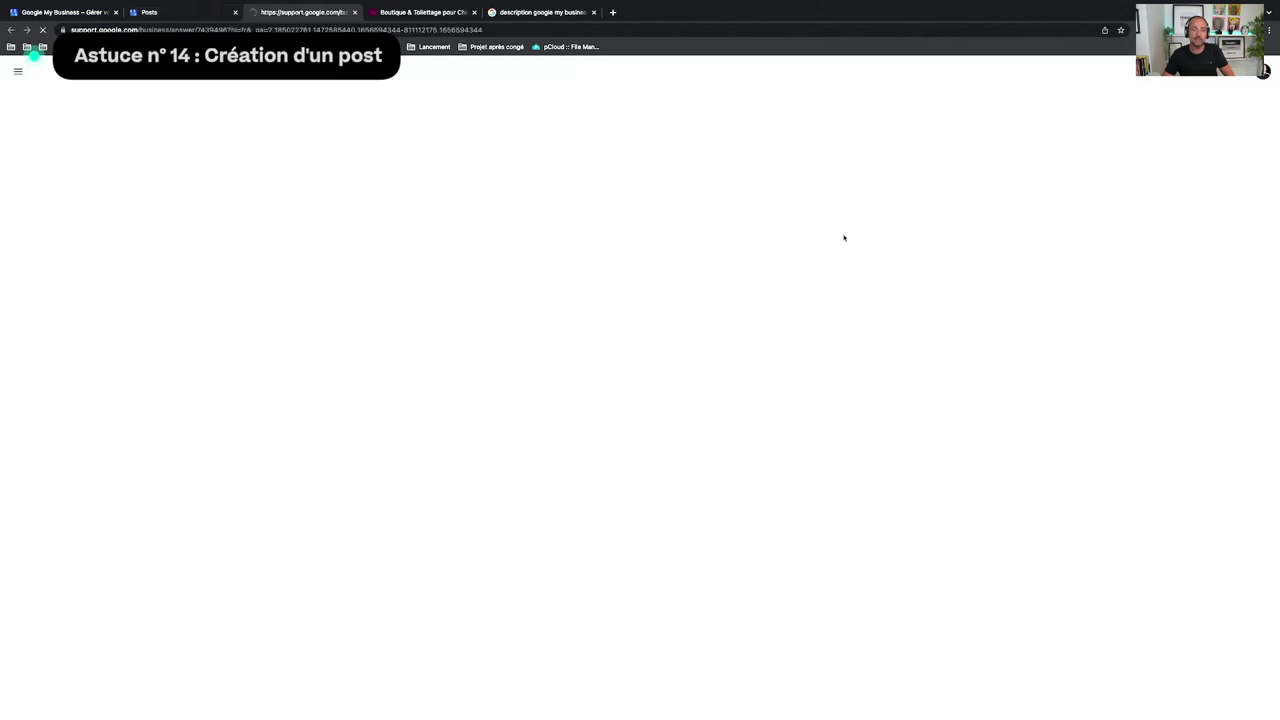
scroll(469, 233, down, 5)
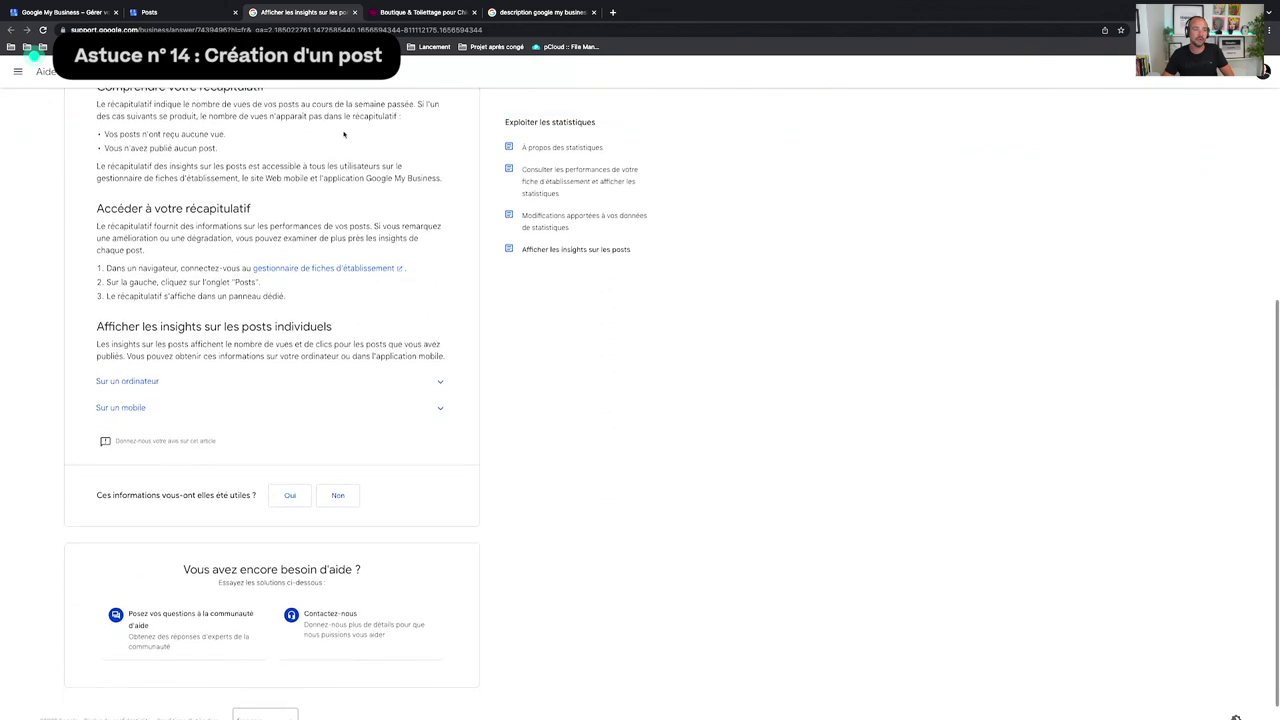
click(352, 13)
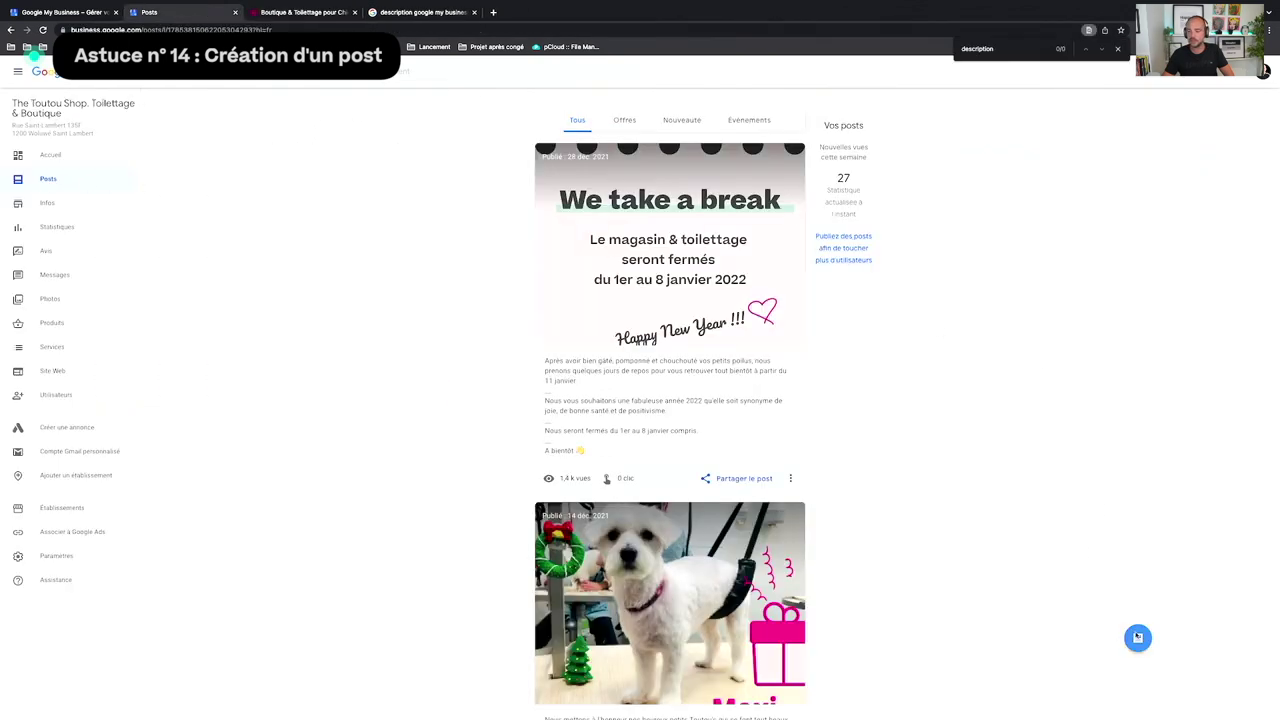
Step: Start a new post and compare the forms for Info COVID-19, Offre, Nouveautés, Événement and Produit without publishing
click(1138, 637)
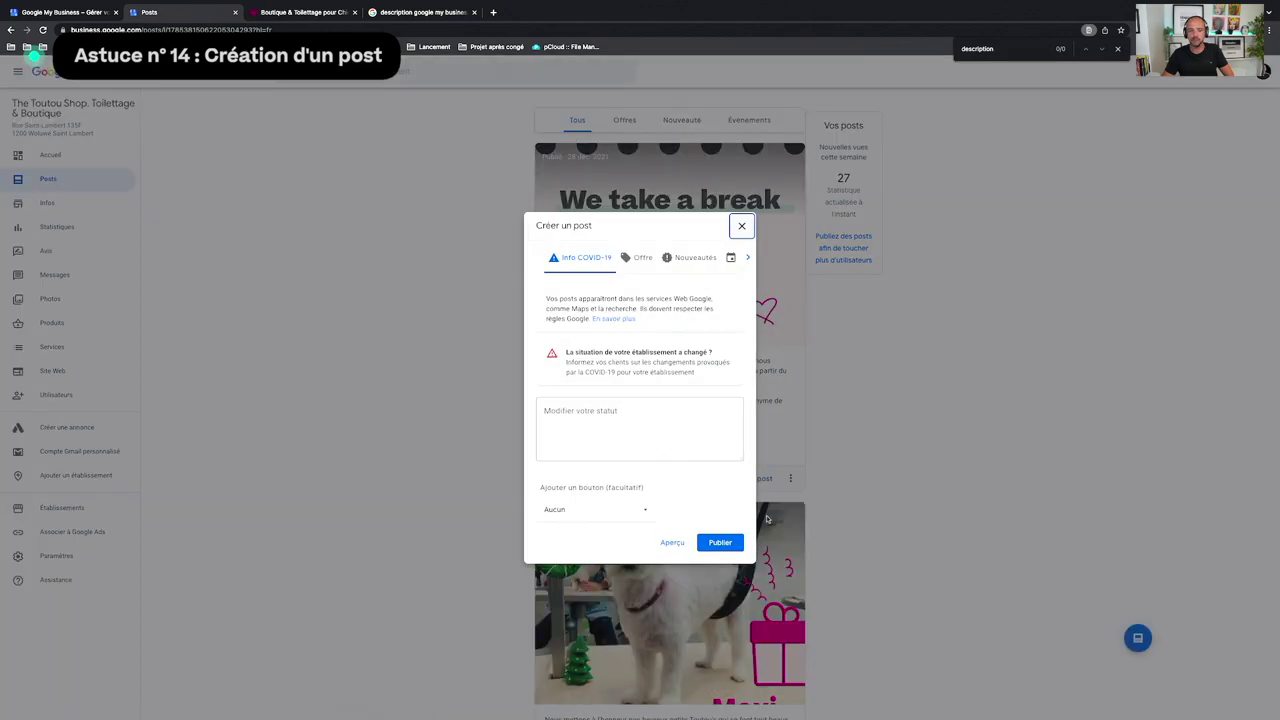
click(578, 412)
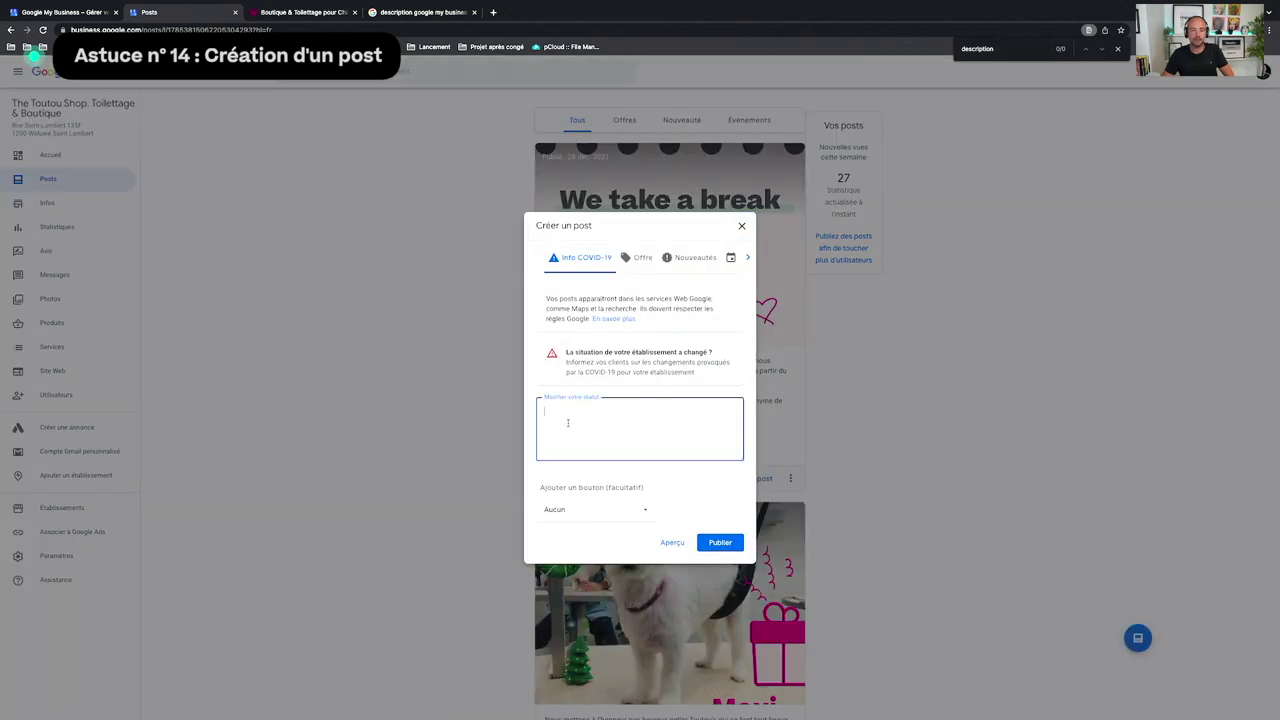
click(636, 257)
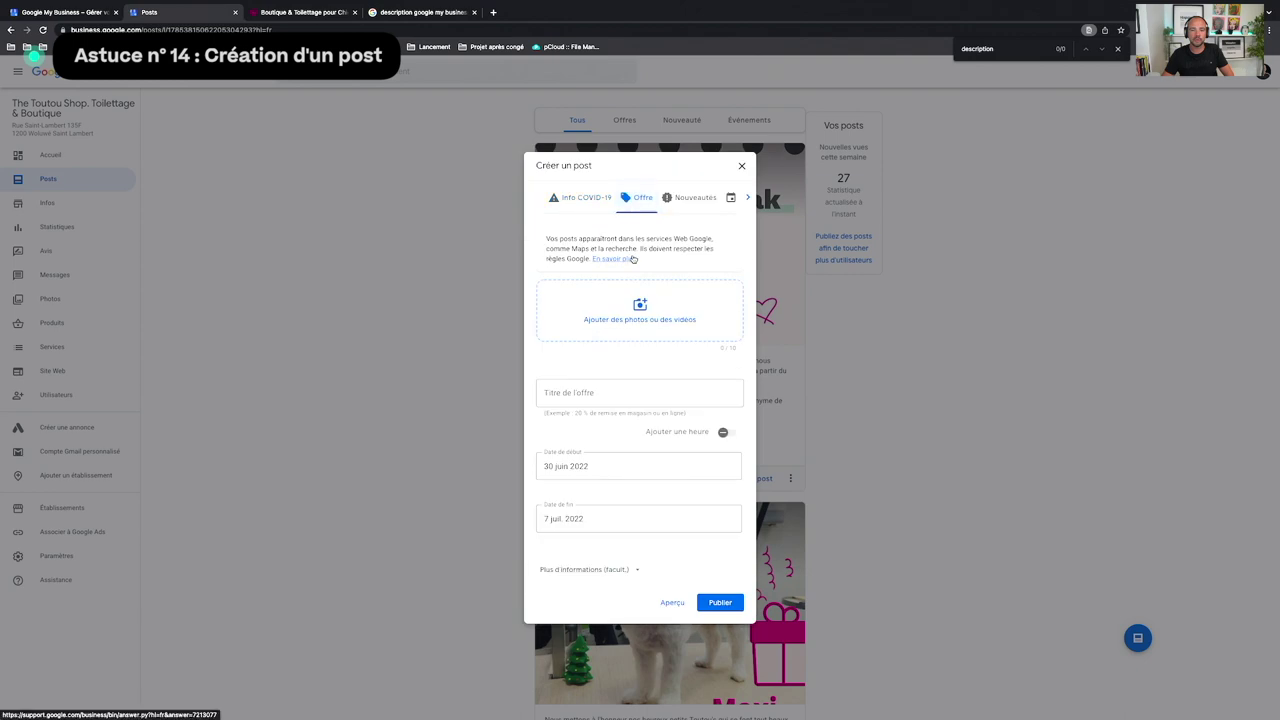
key(Right)
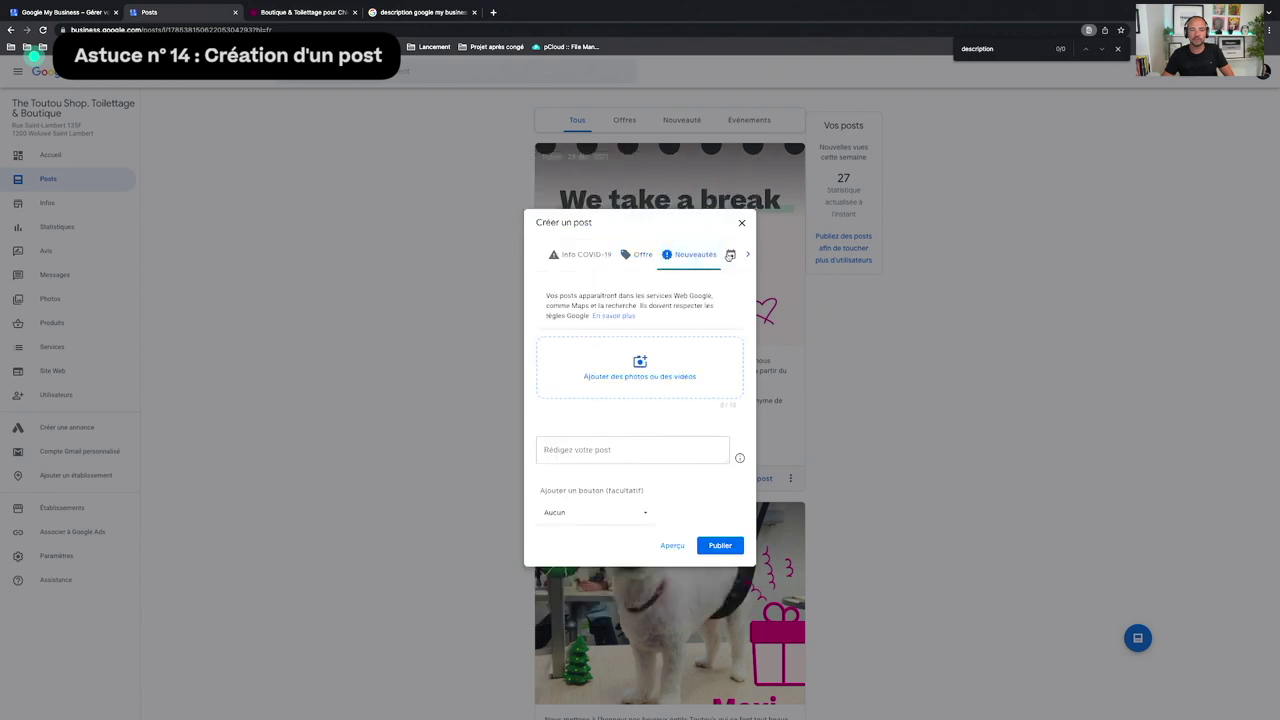
click(725, 261)
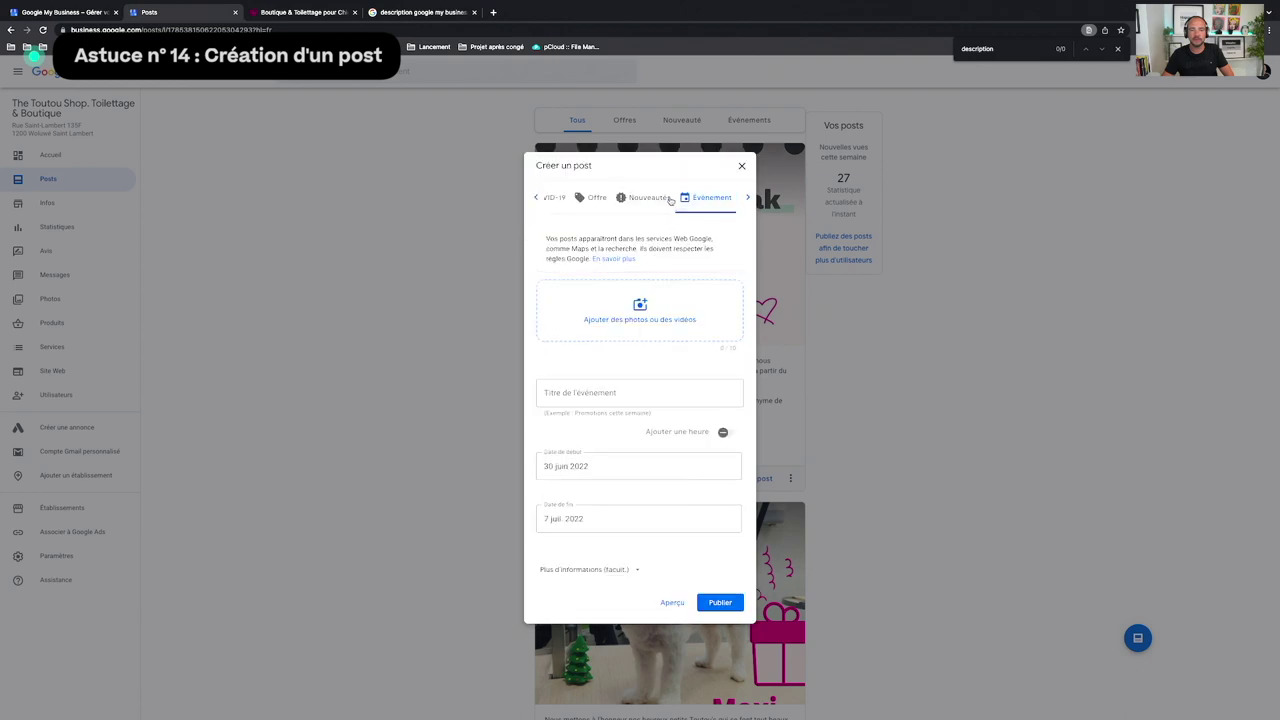
click(747, 198)
click(727, 199)
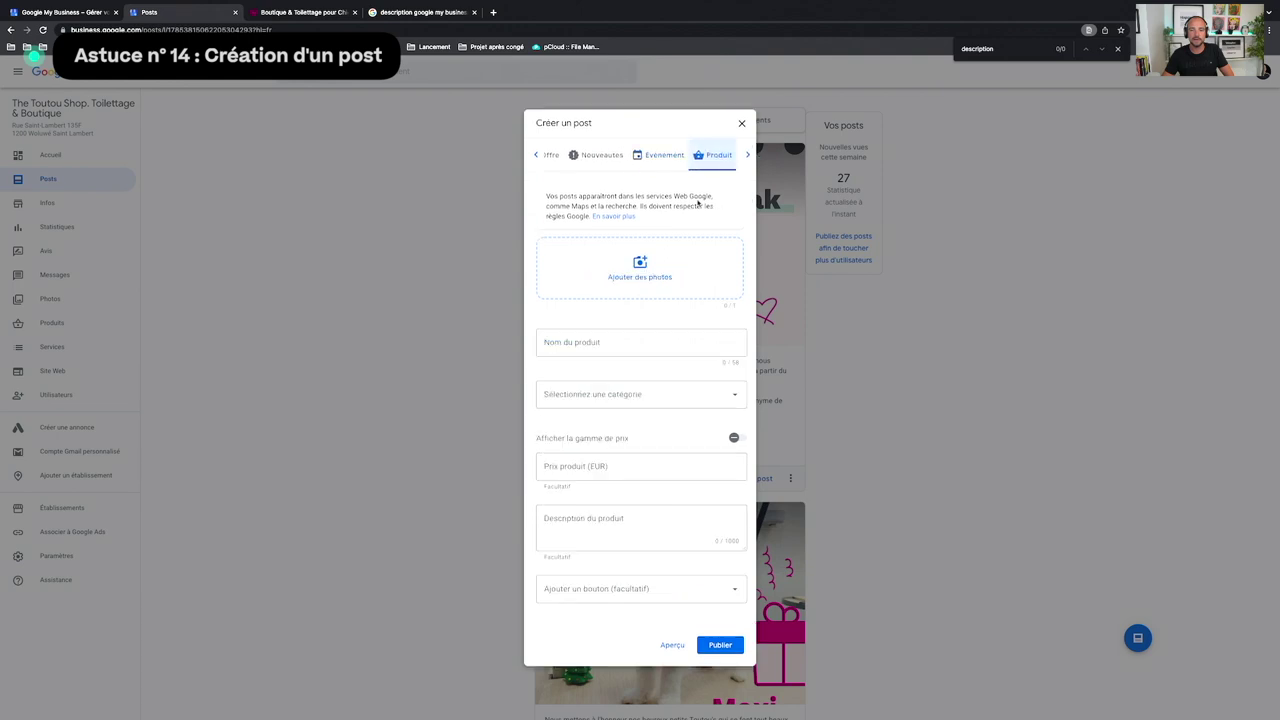
click(541, 157)
click(541, 157)
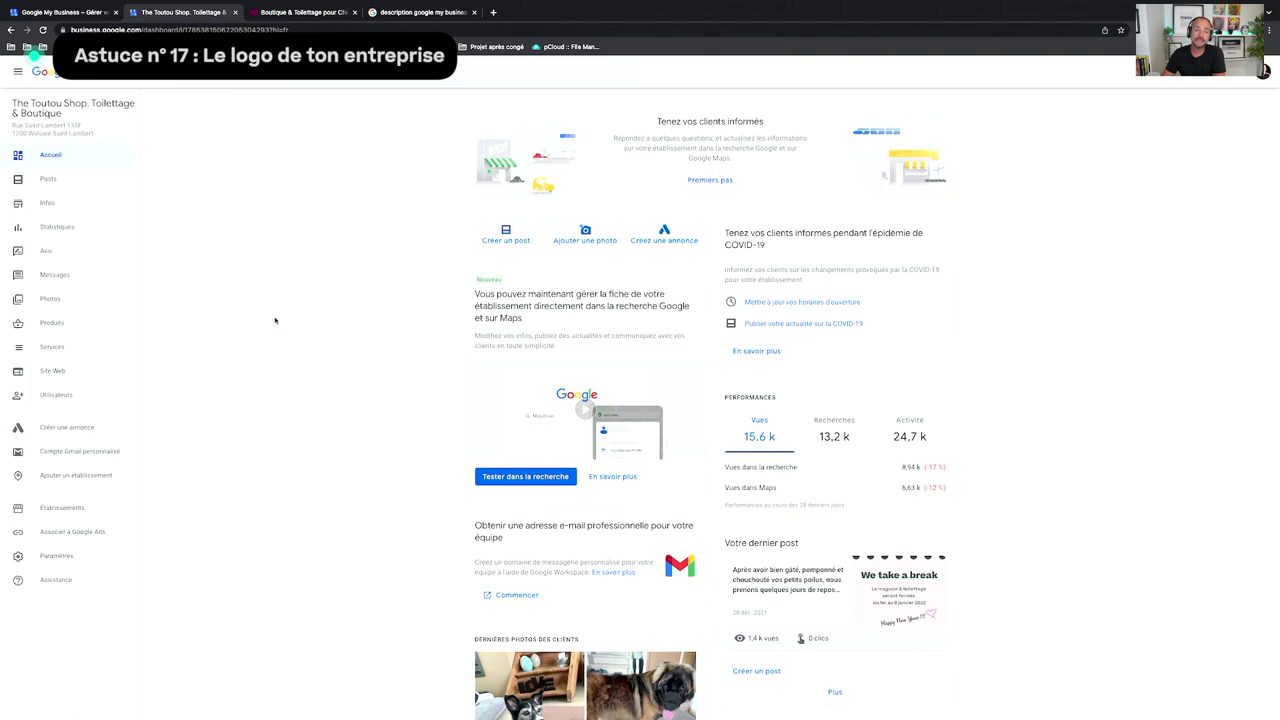
Step: Open the listing's owner photos, inspect the options for defining the logo, and close the dialog without uploading an image
click(50, 299)
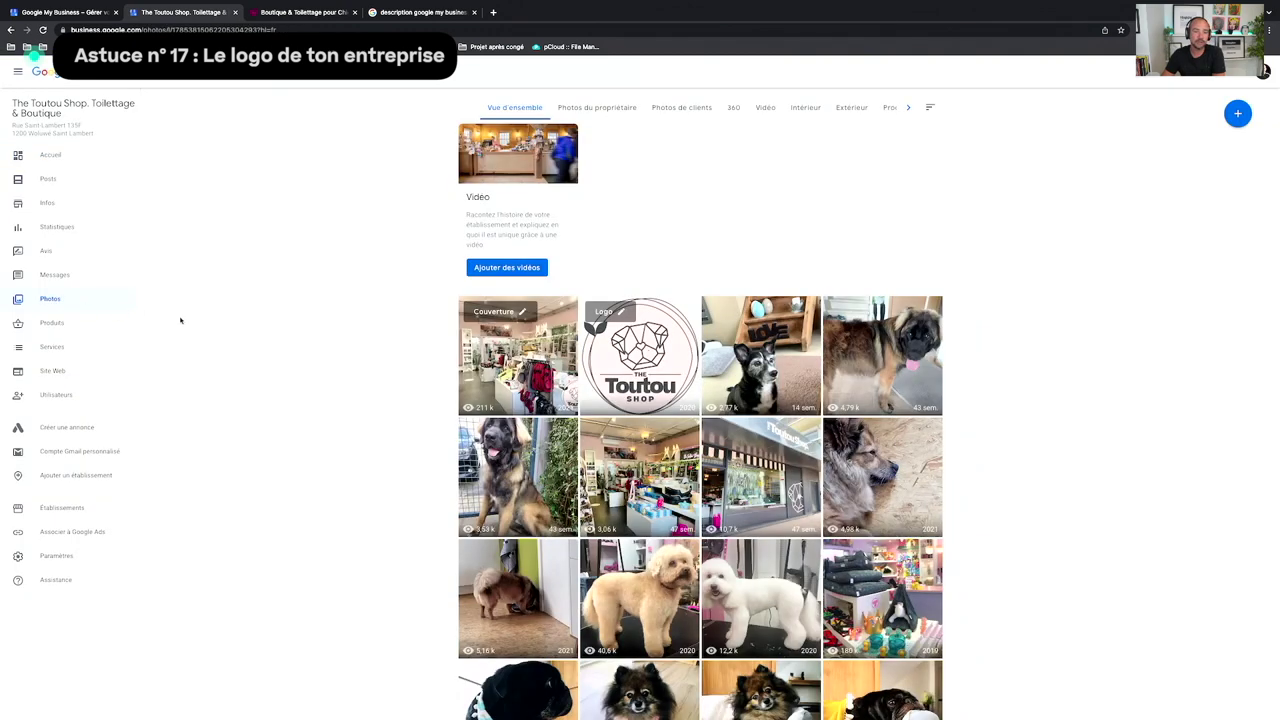
click(609, 112)
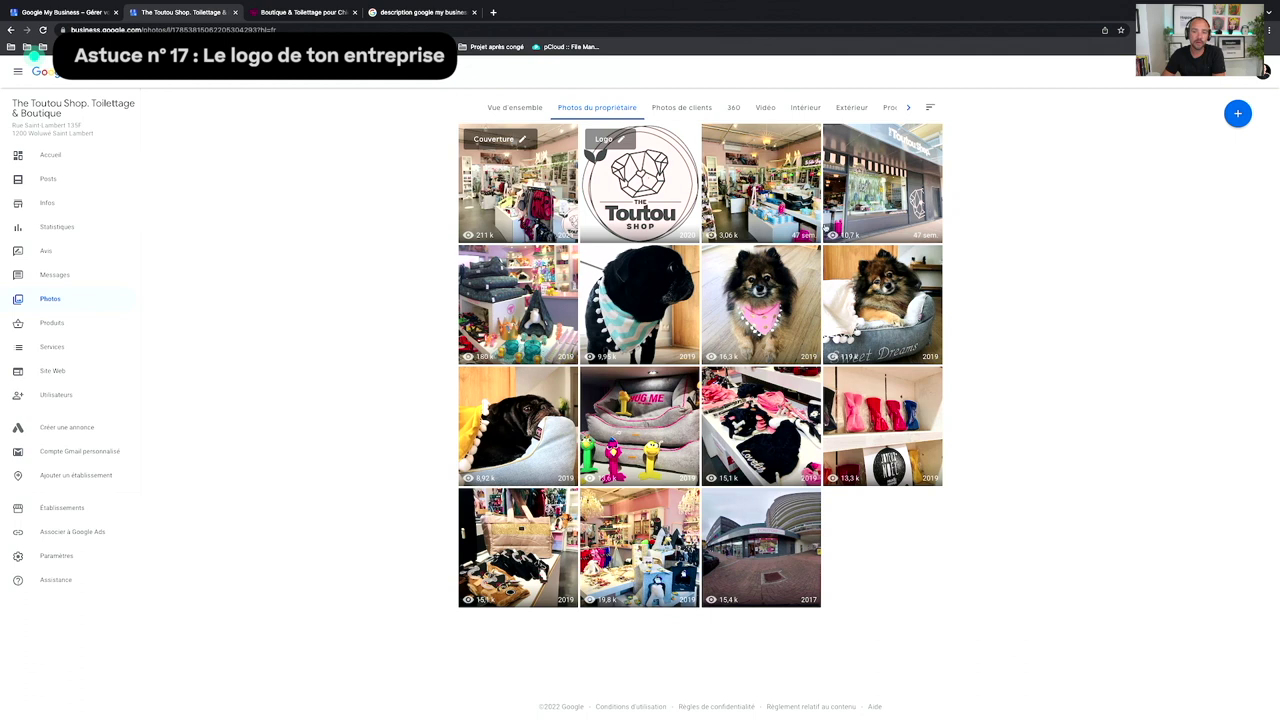
click(619, 140)
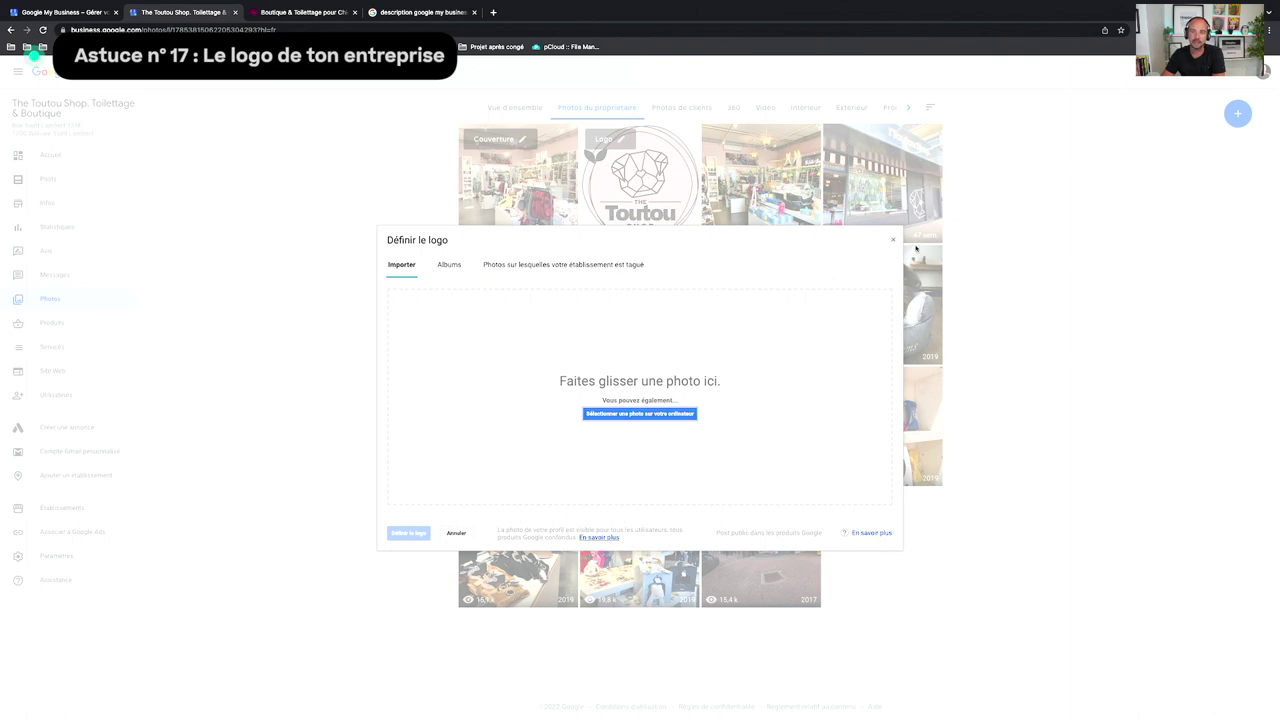
click(893, 240)
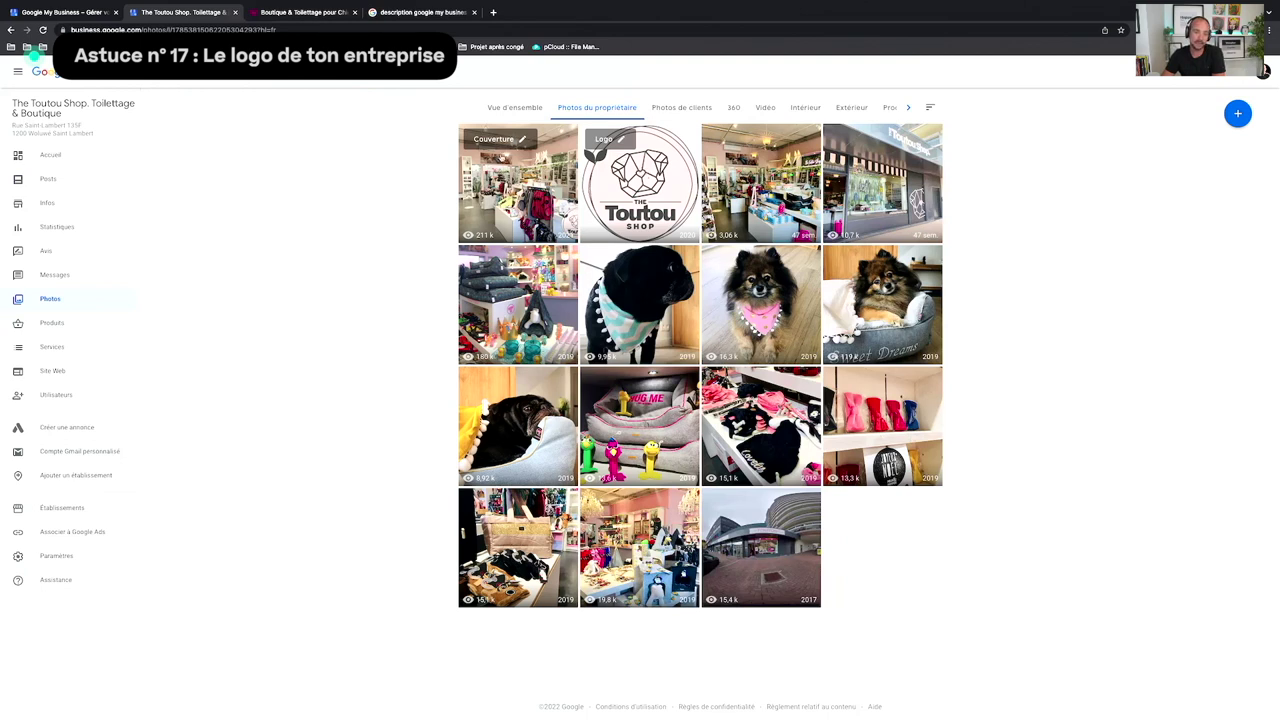
Step: View the cover photo full size, inspect the cover-setting dialog and its linked help page, and close both without changing the cover
click(508, 198)
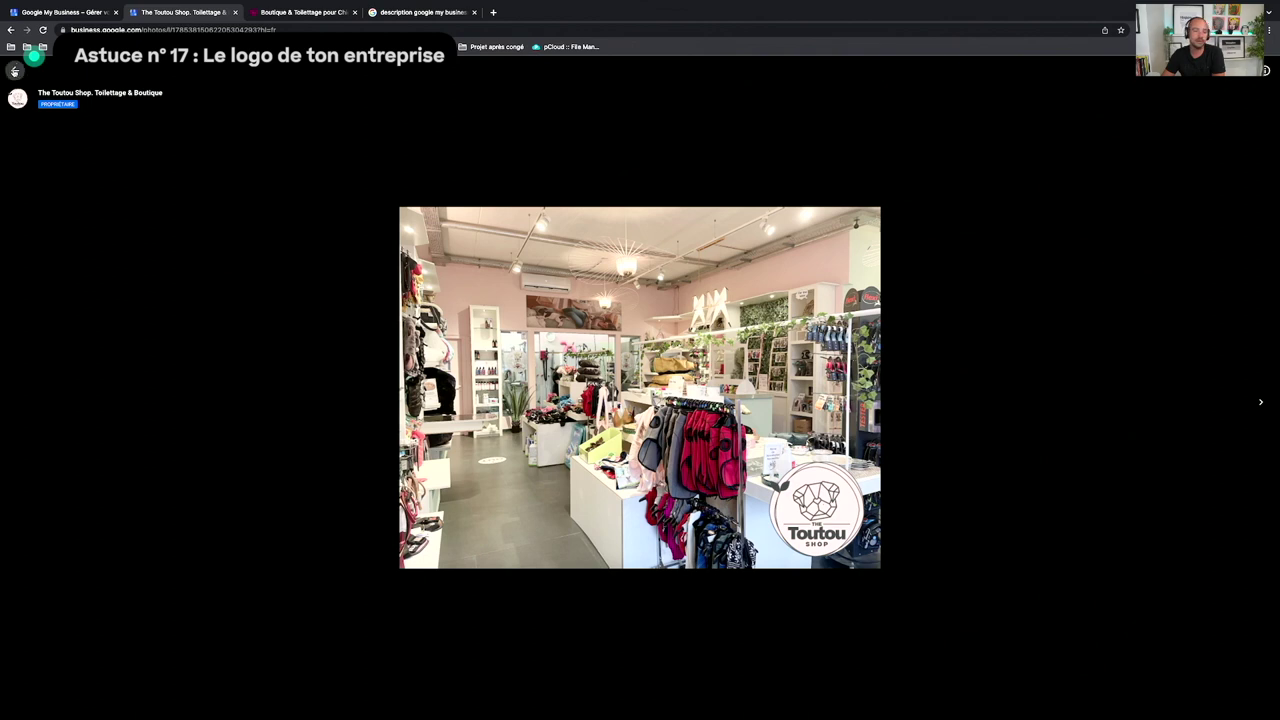
click(14, 72)
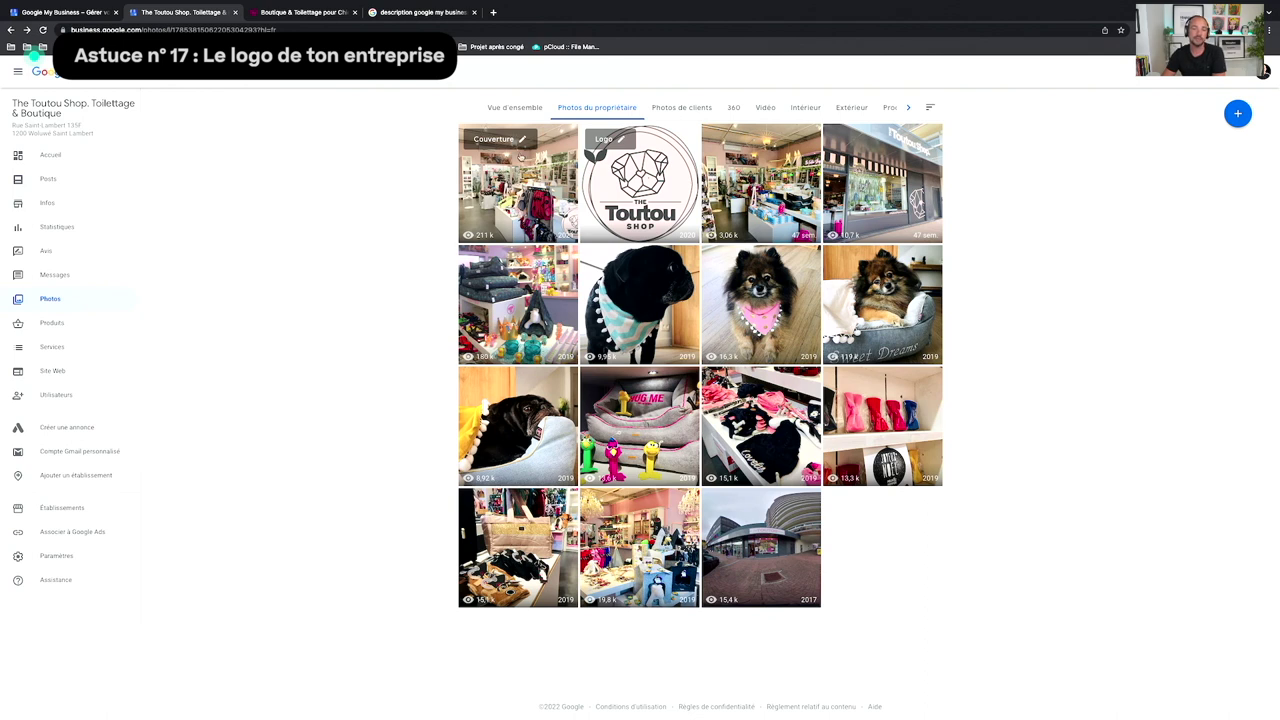
click(510, 140)
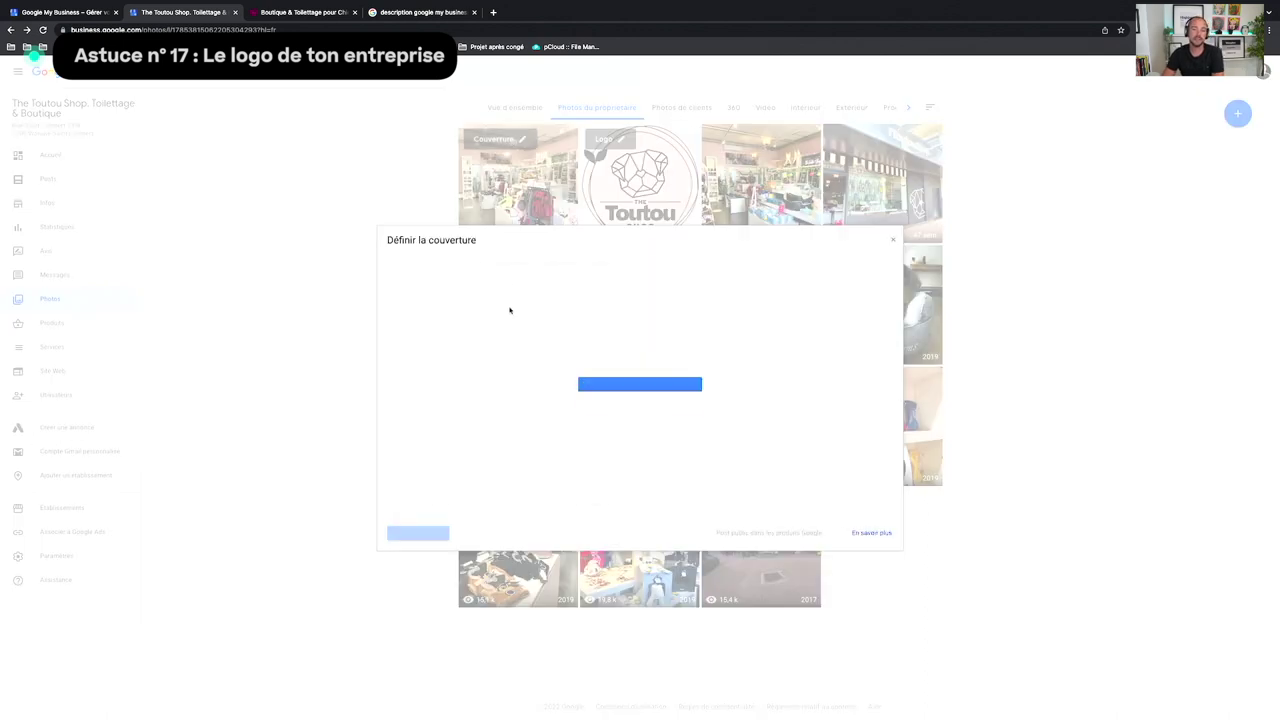
click(864, 535)
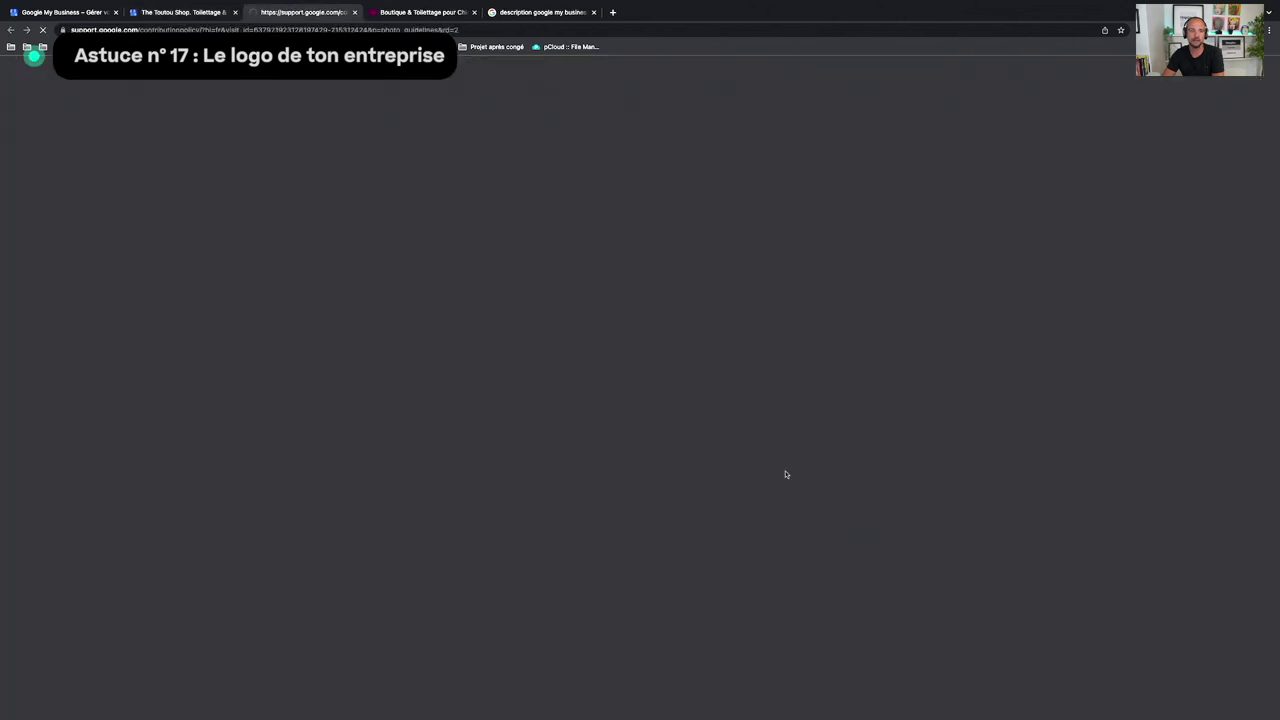
click(354, 12)
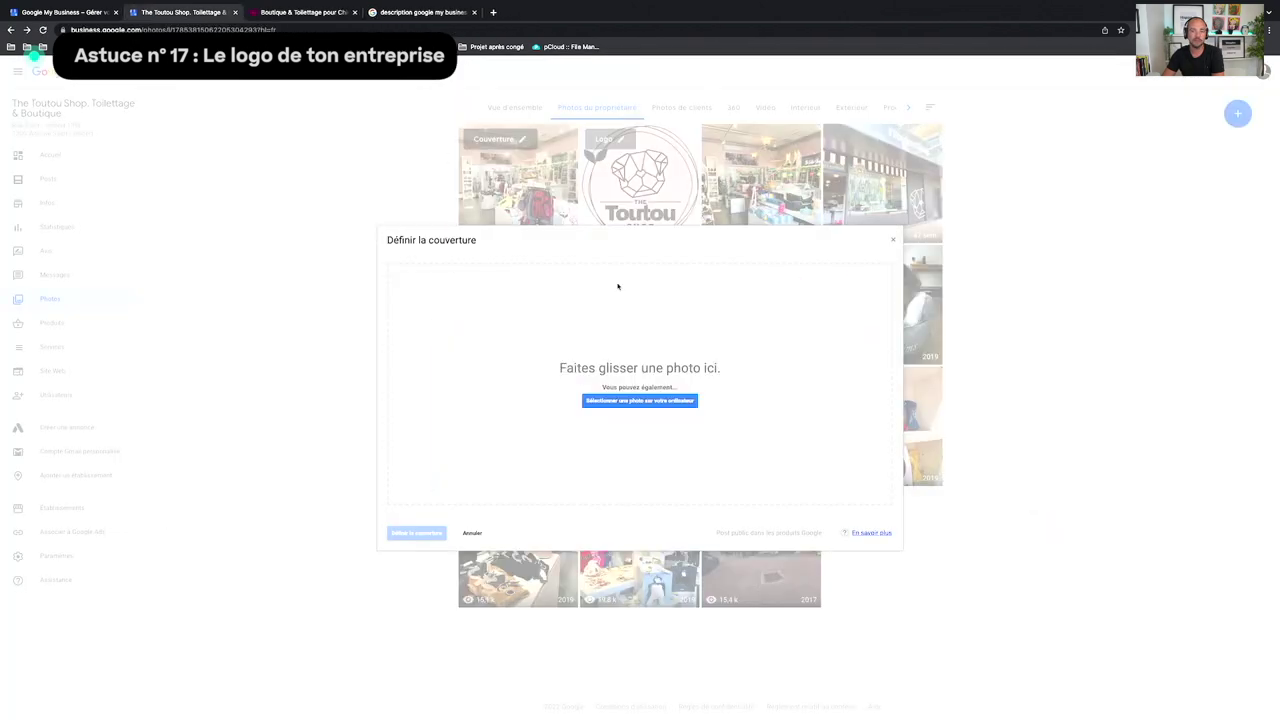
click(893, 243)
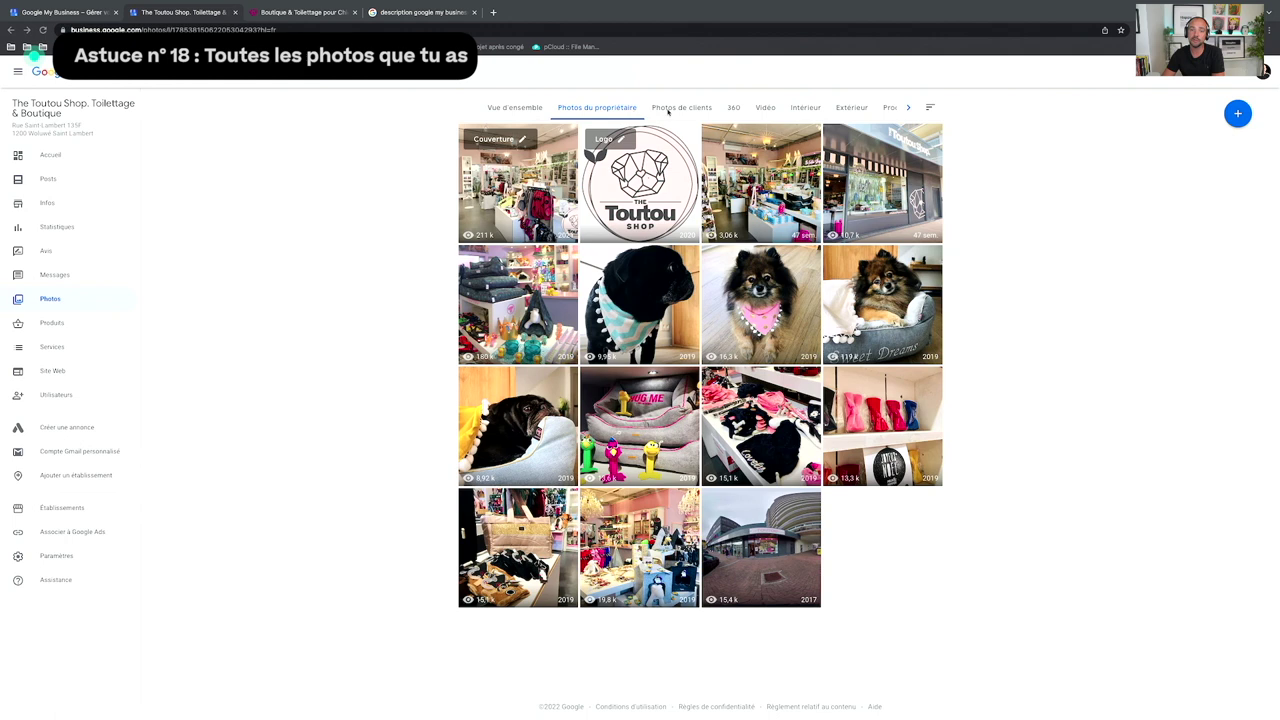
Step: Browse the interior and exterior photo categories, look around the 360° interior photo of the grooming area, and return to the gallery
click(801, 110)
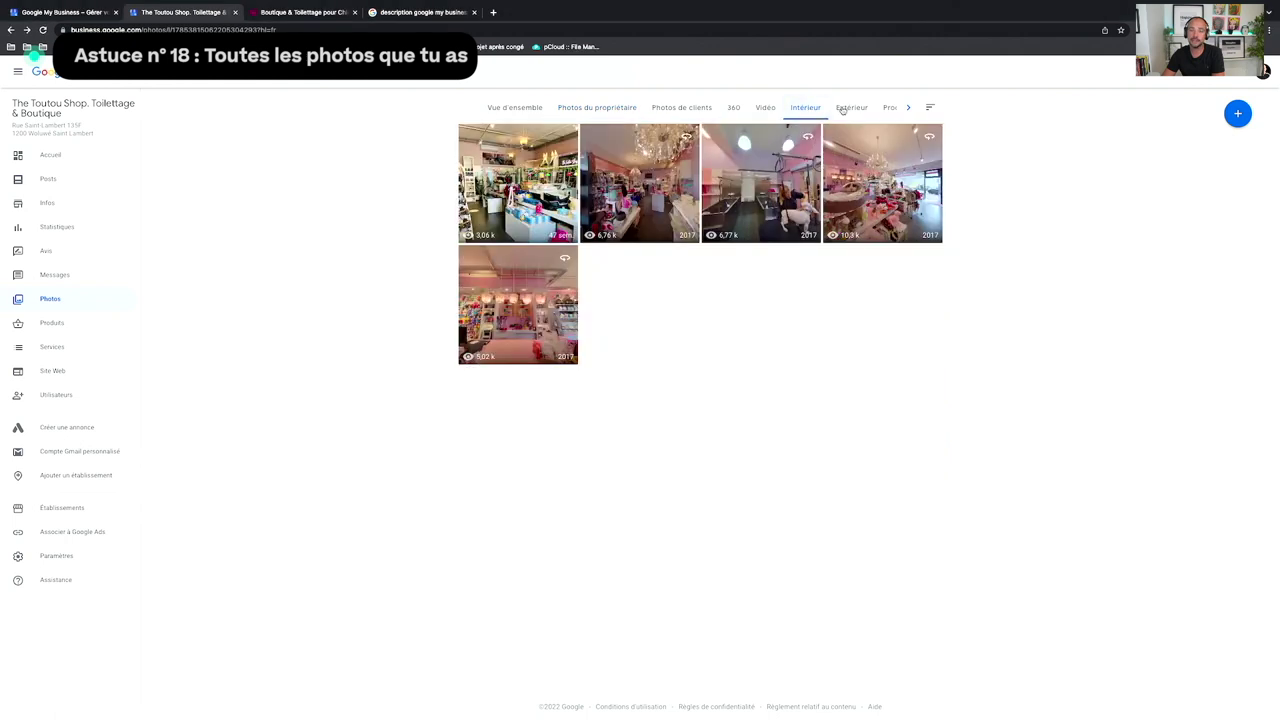
click(846, 108)
click(806, 108)
click(773, 176)
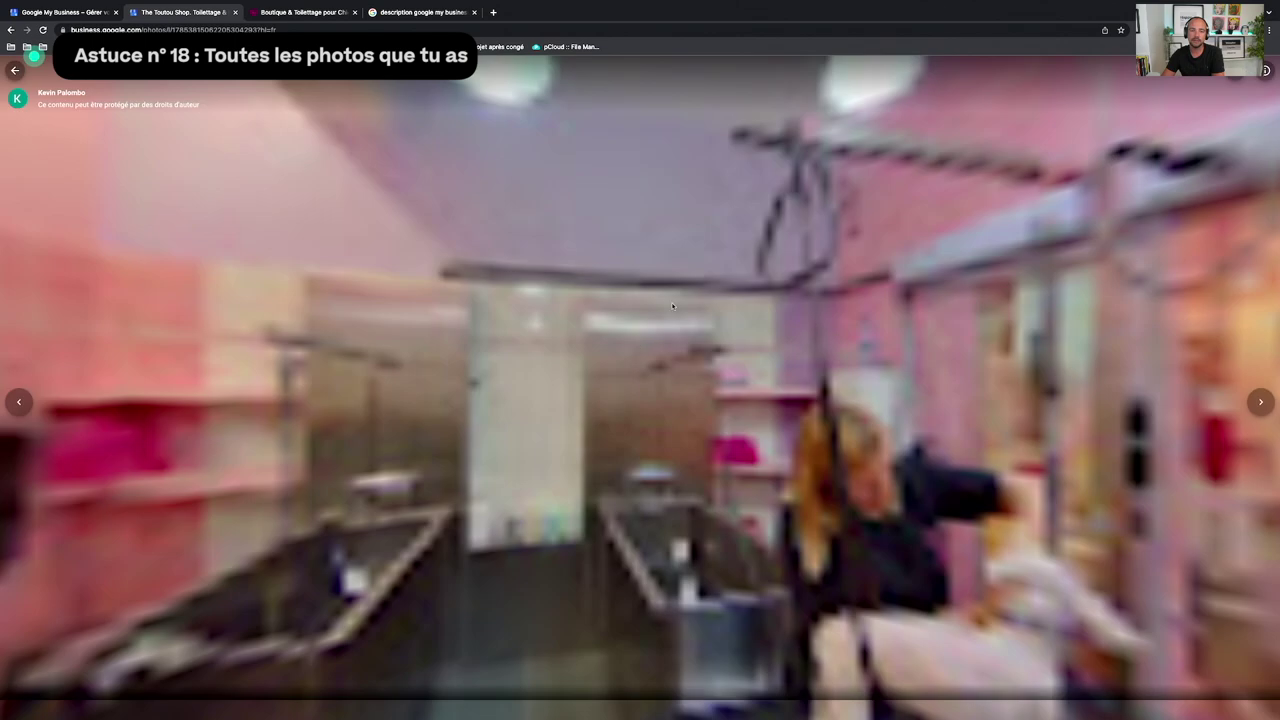
drag(673, 306, 1131, 267)
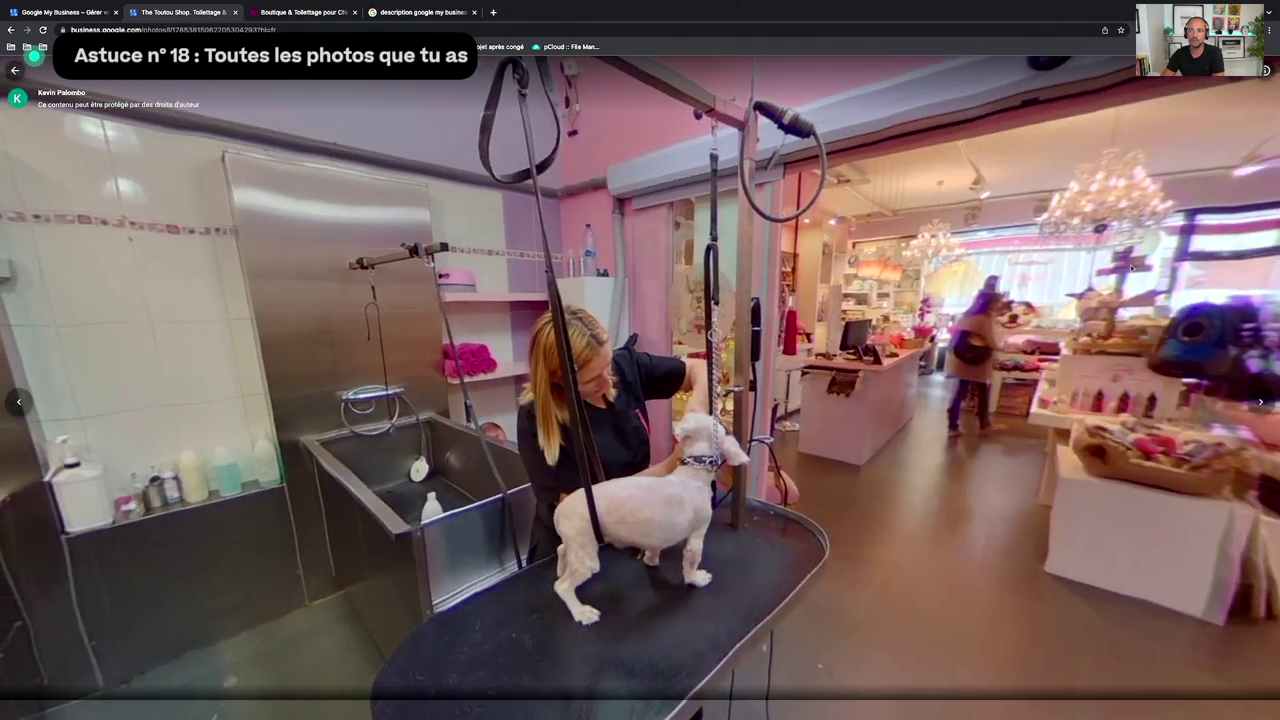
click(14, 70)
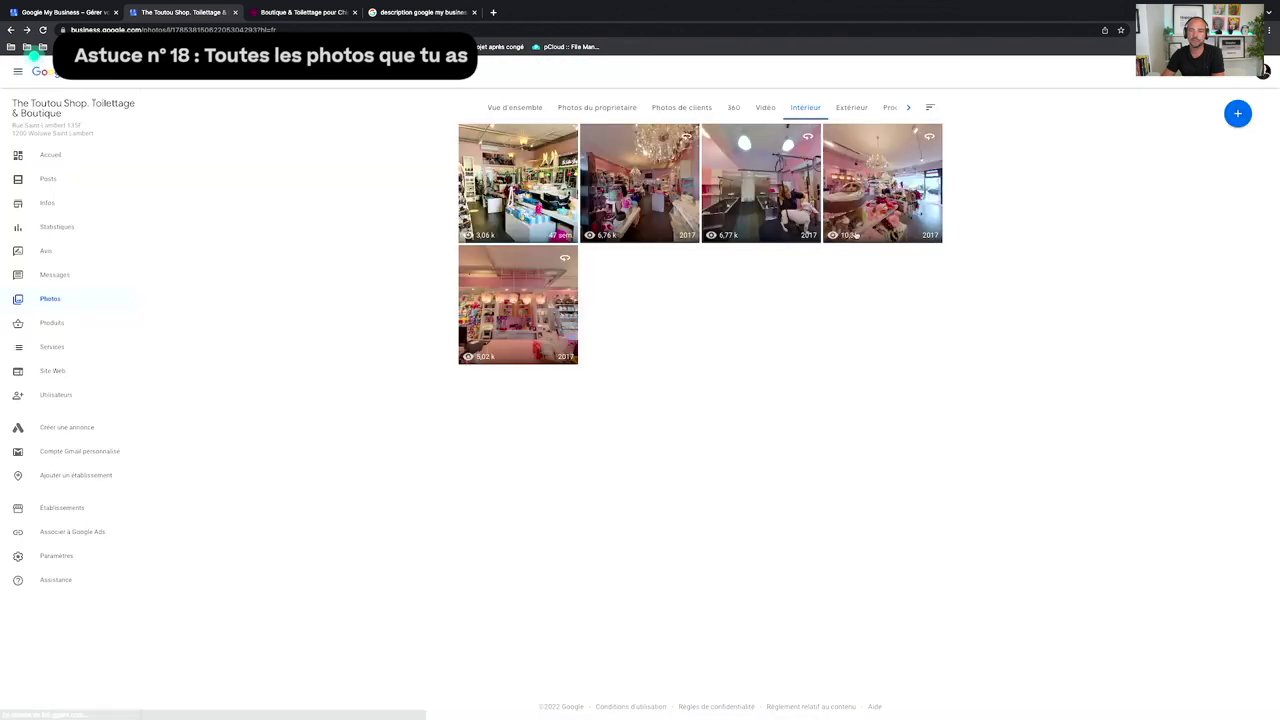
Step: Show the exterior photos and open the shopfront photo full size
click(850, 108)
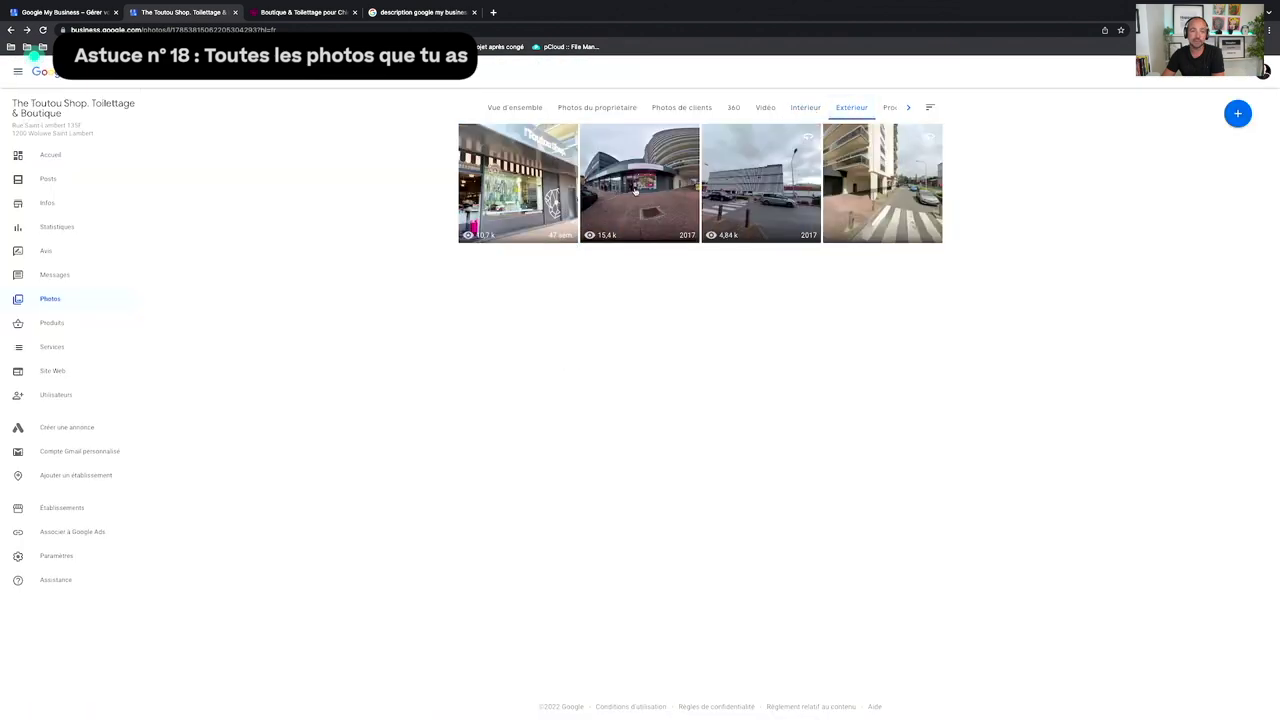
click(530, 193)
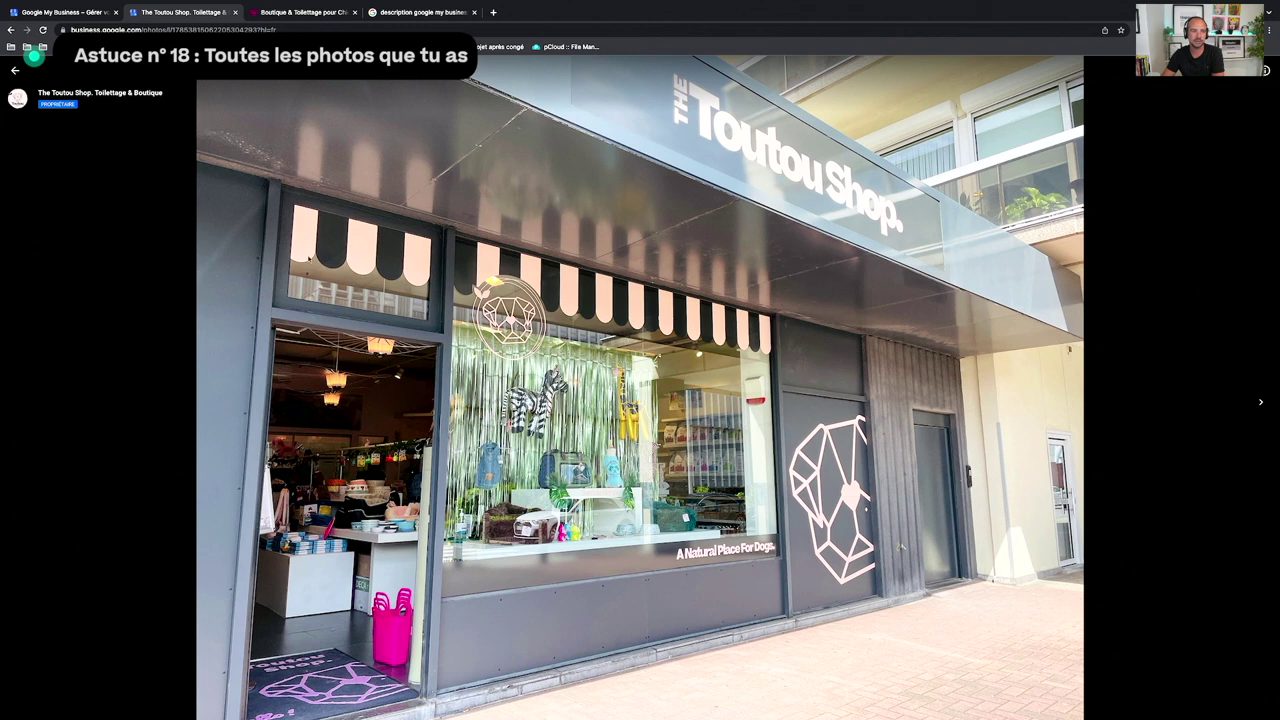
Step: Close the full-size shopfront photo, return to the listing's photo overview, and show the video category
click(15, 70)
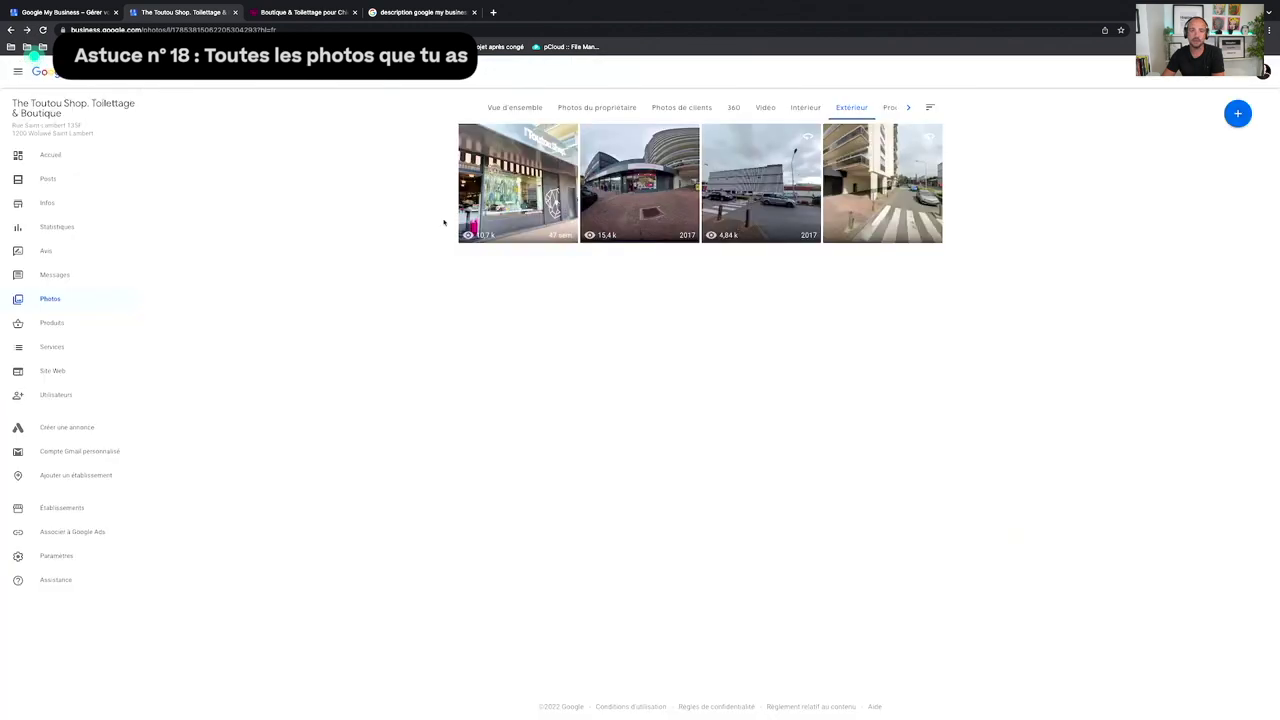
click(508, 110)
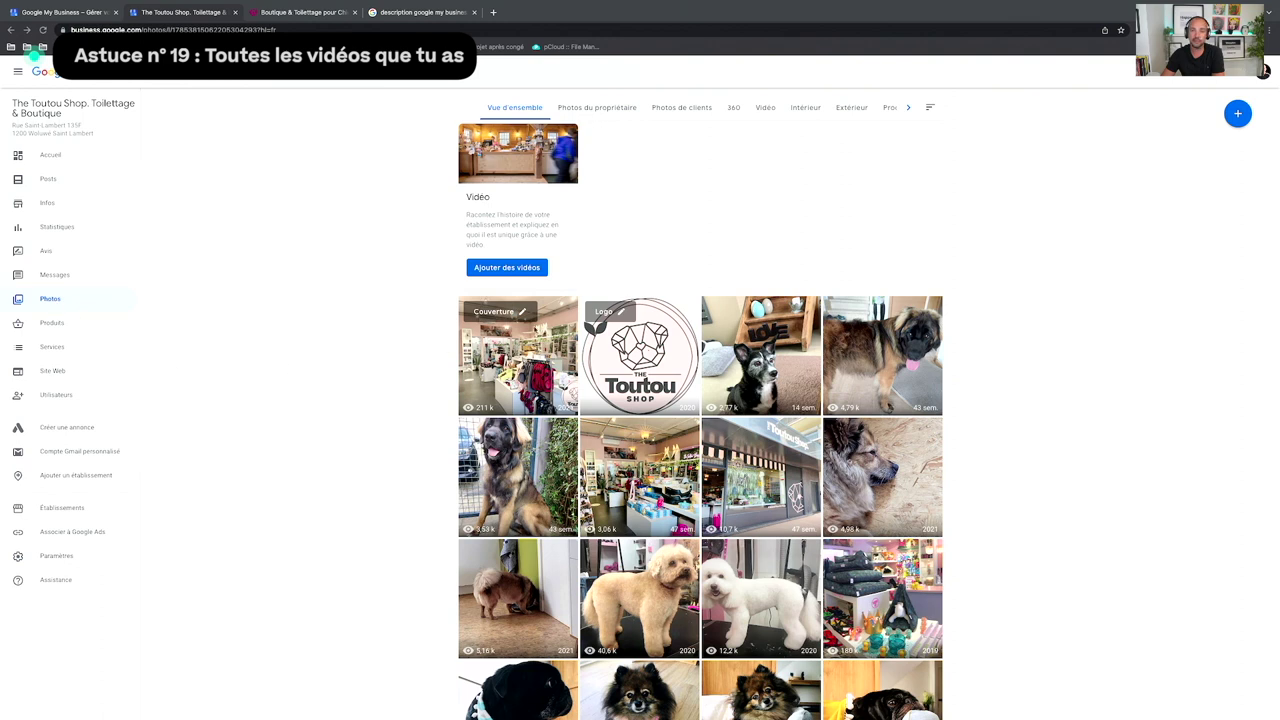
click(765, 107)
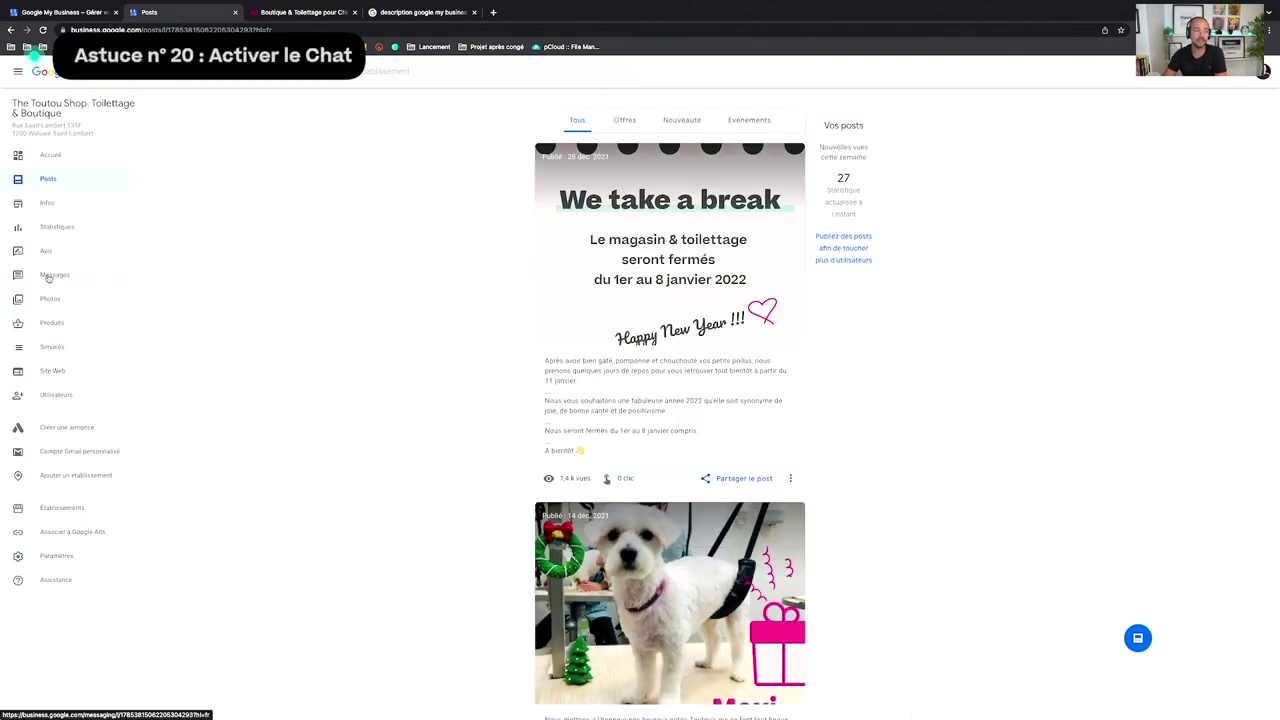
Step: Open the listing's messages section to look at the customer chat feature
click(45, 274)
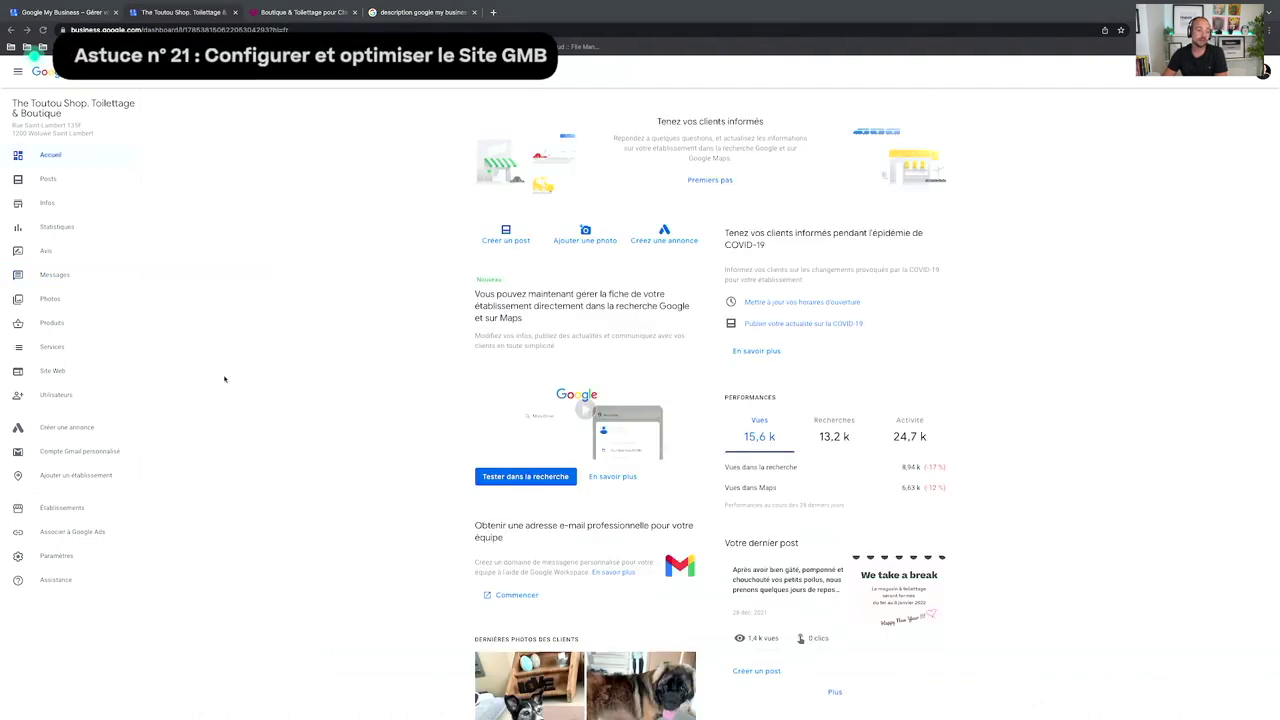
Step: Open the listing's website builder and go through its introductory tour to the end
click(52, 371)
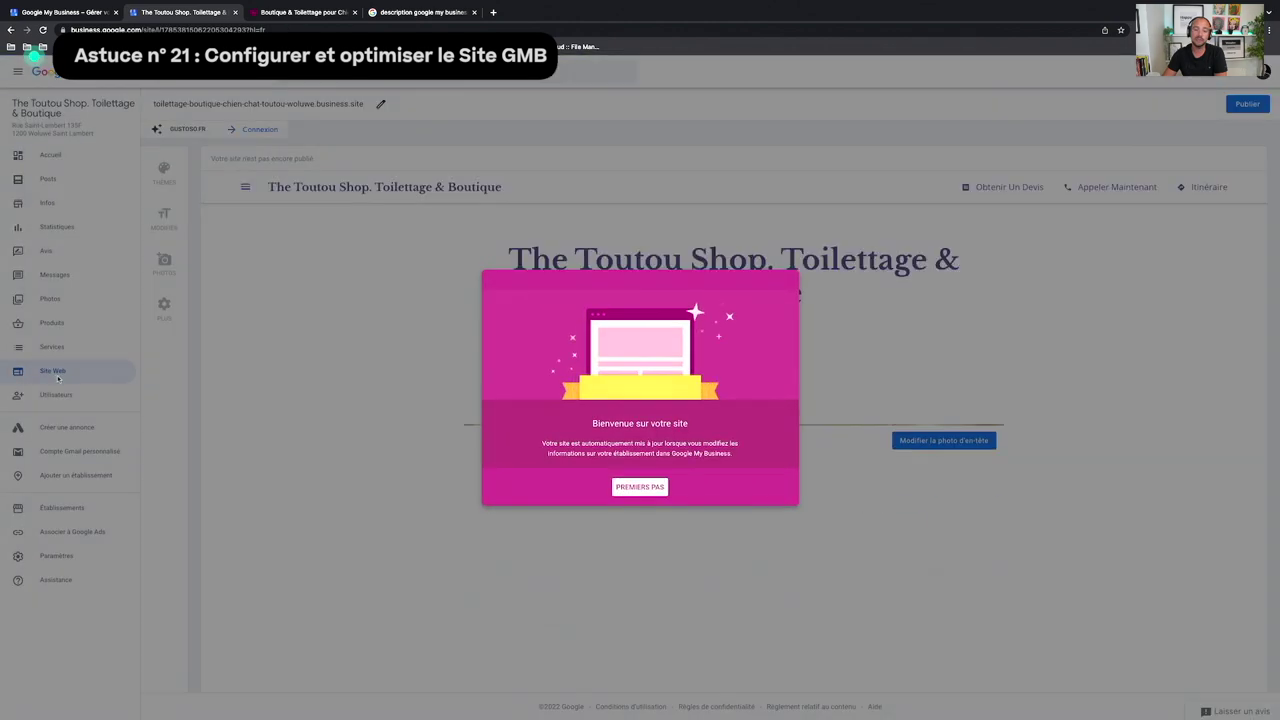
click(639, 487)
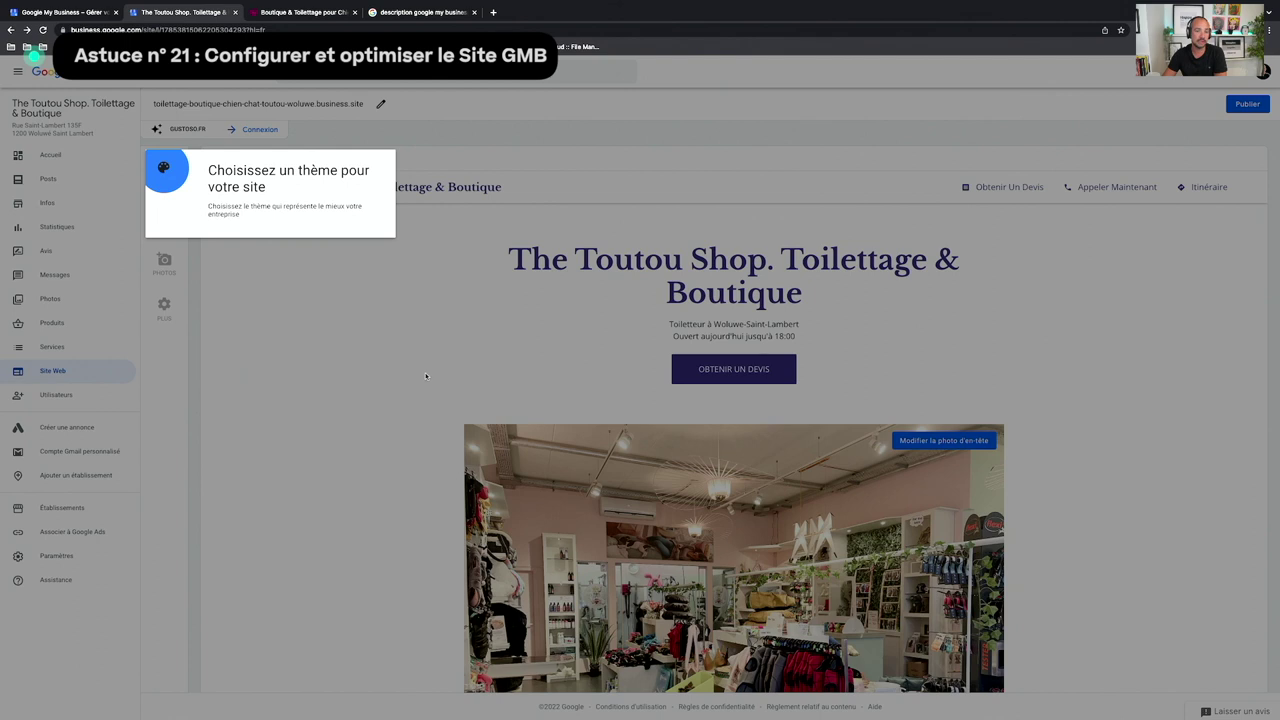
click(356, 363)
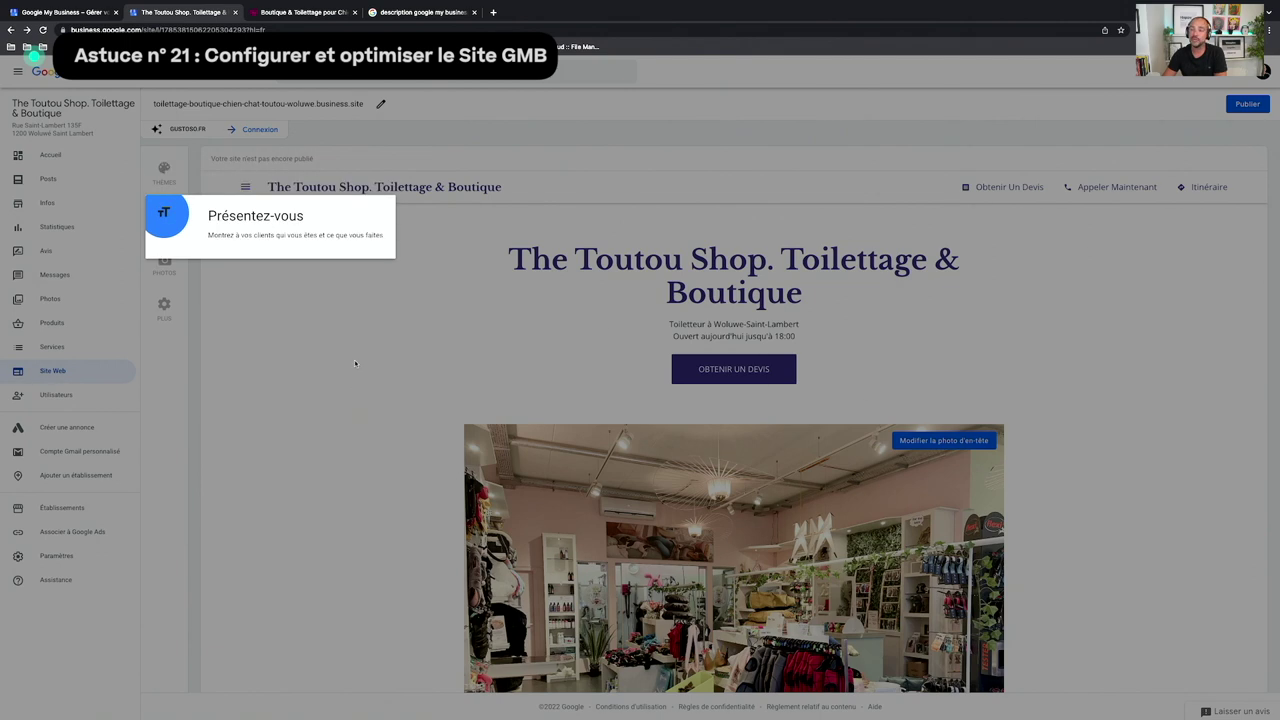
click(356, 363)
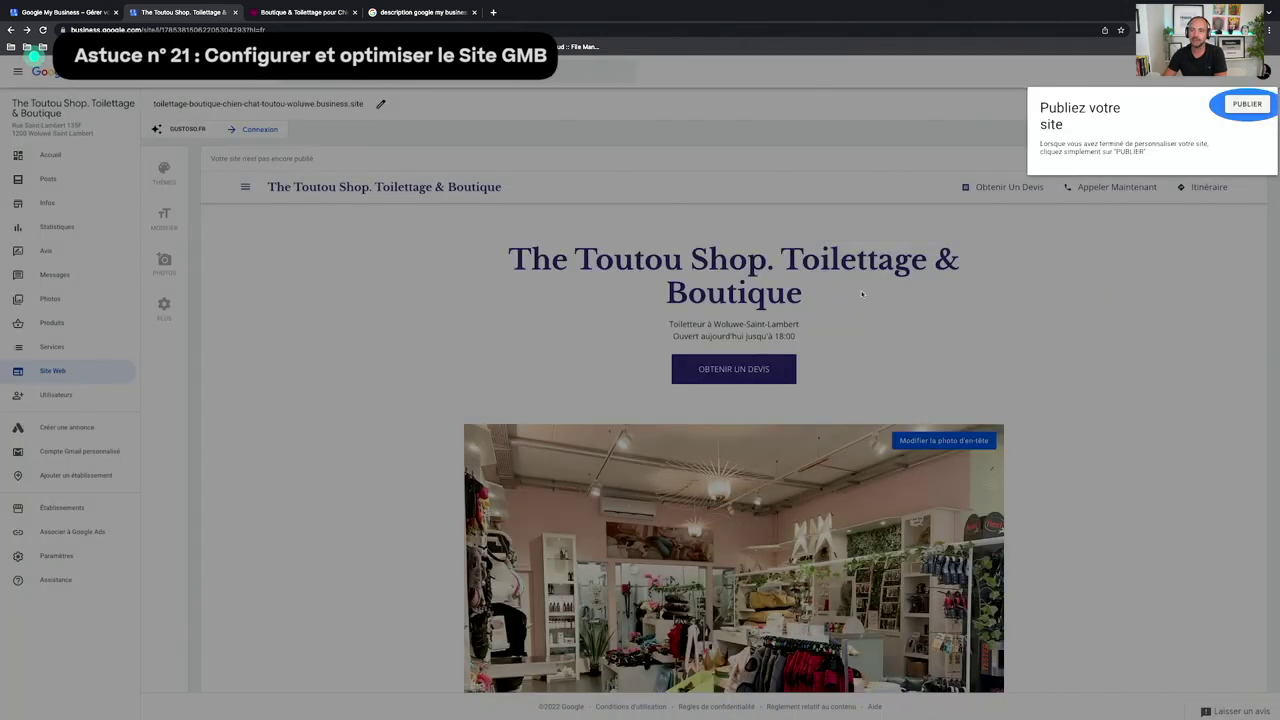
click(410, 300)
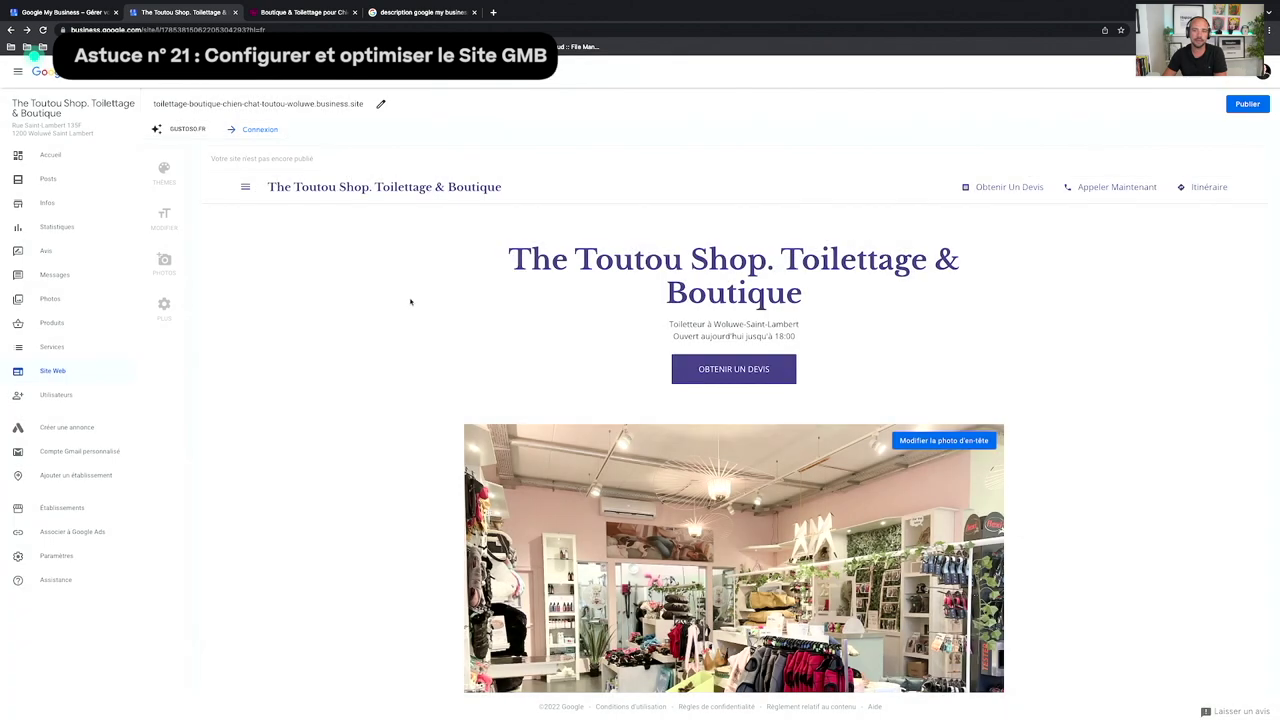
Step: Look through the unpublished website preview, covering its header photo, posts, testimonials and photo gallery
scroll(365, 330, down, 7)
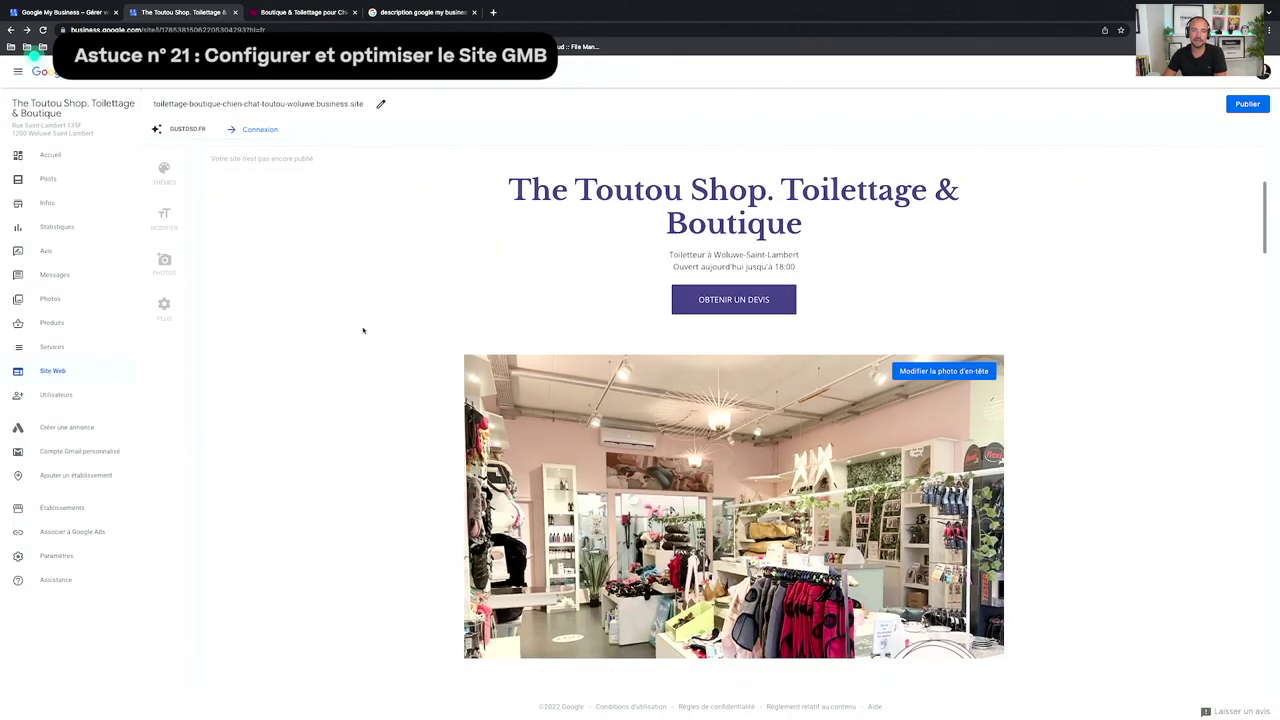
scroll(367, 337, down, 8)
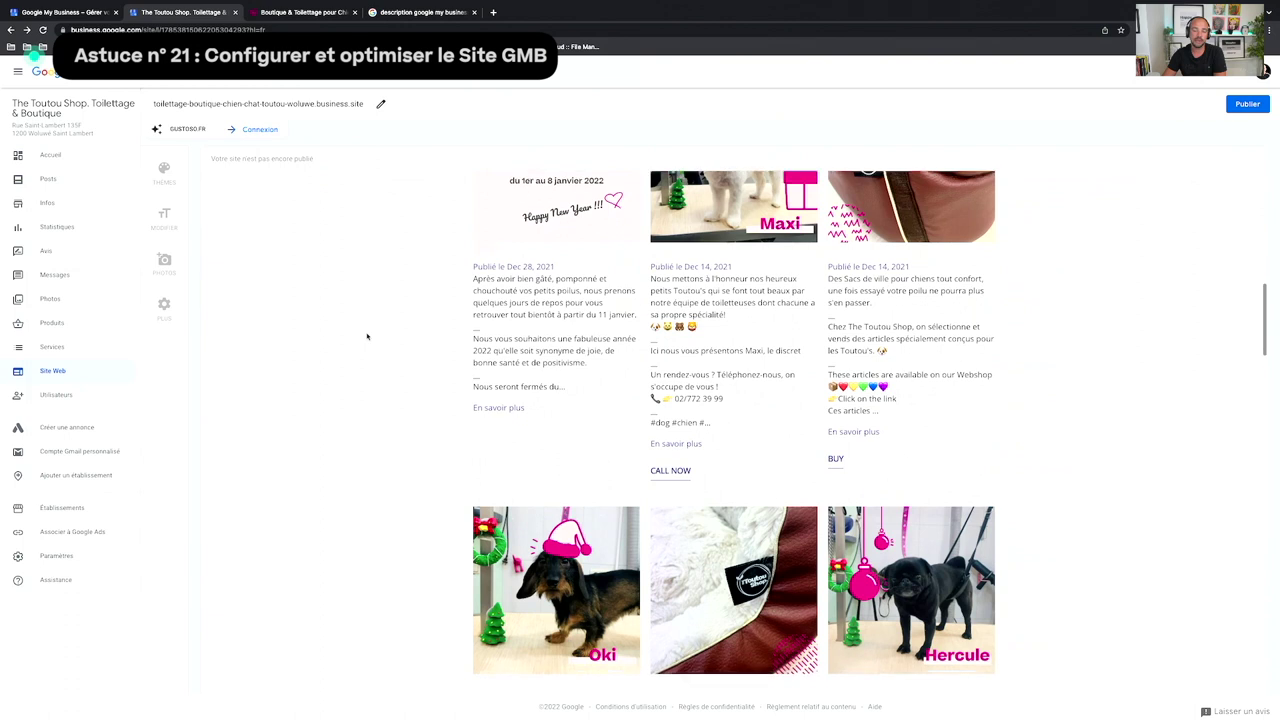
scroll(367, 337, down, 10)
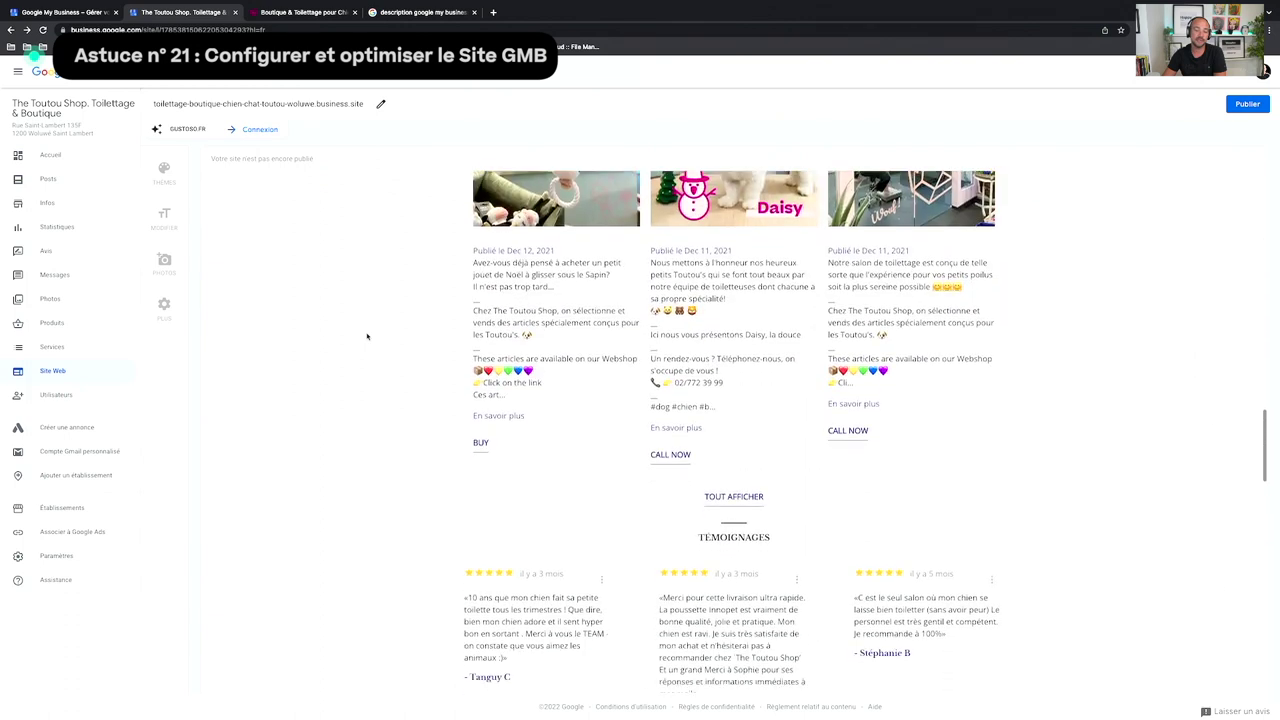
scroll(367, 337, down, 8)
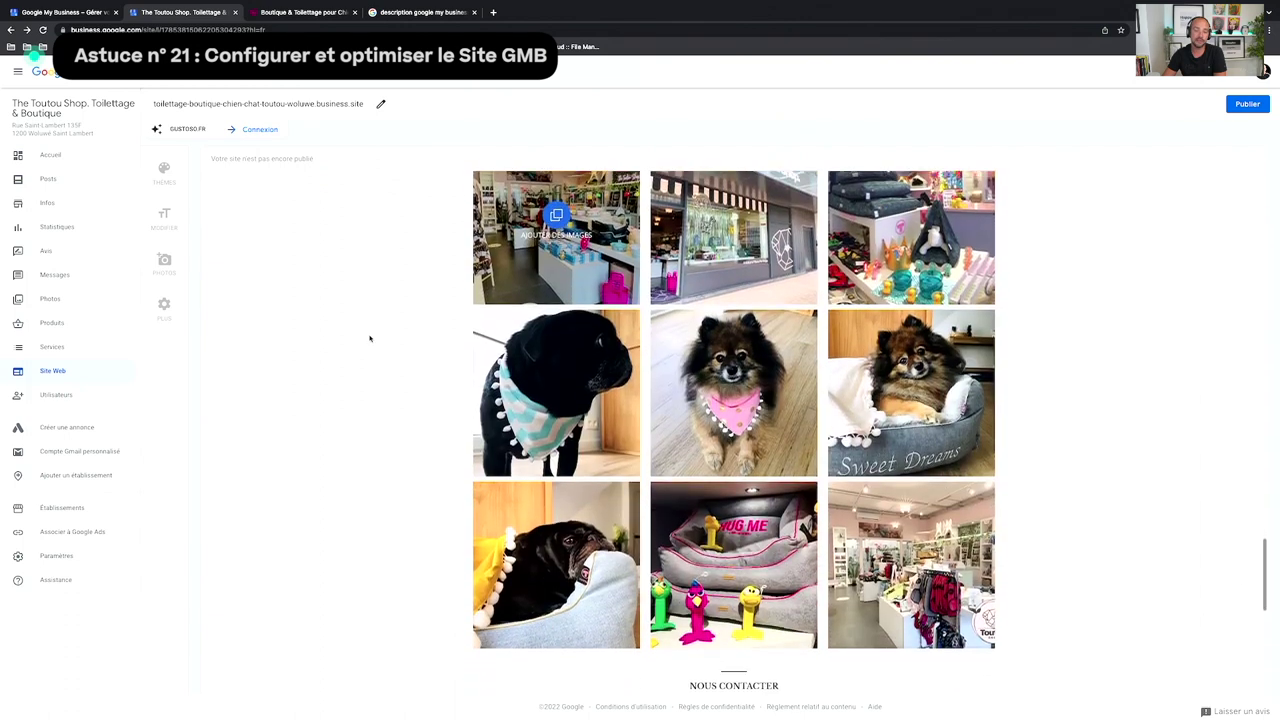
scroll(370, 339, up, 20)
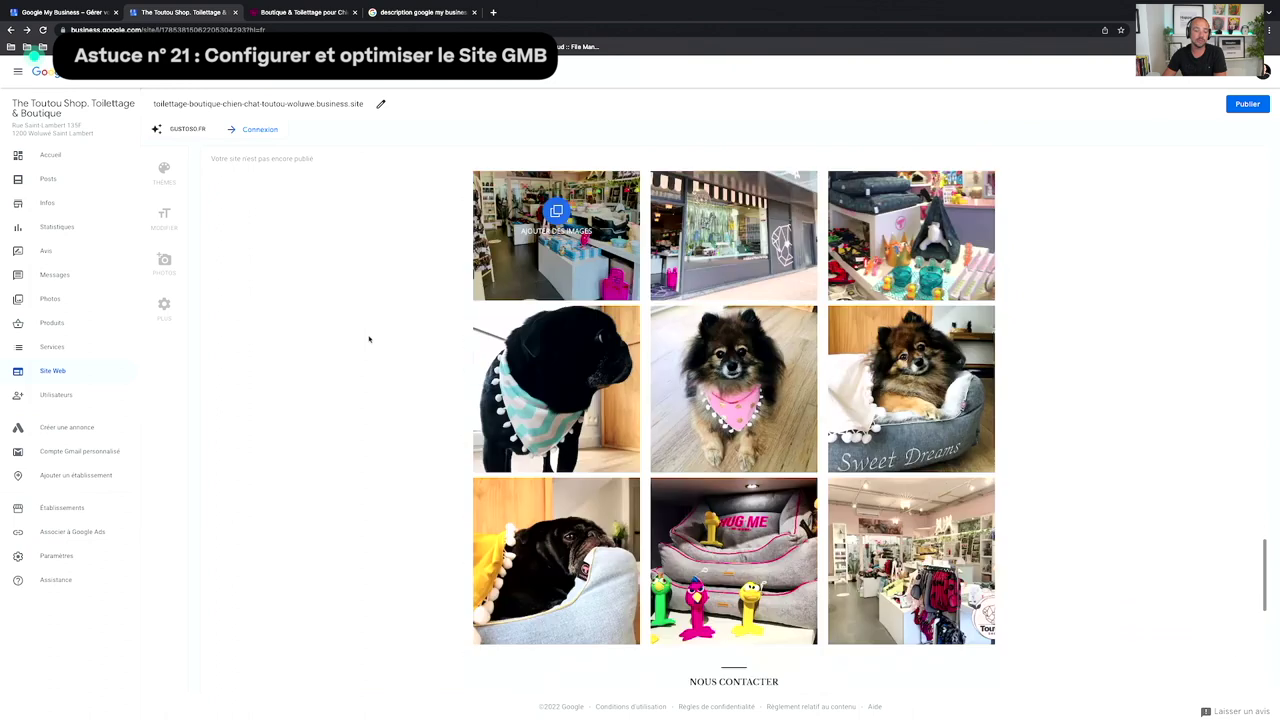